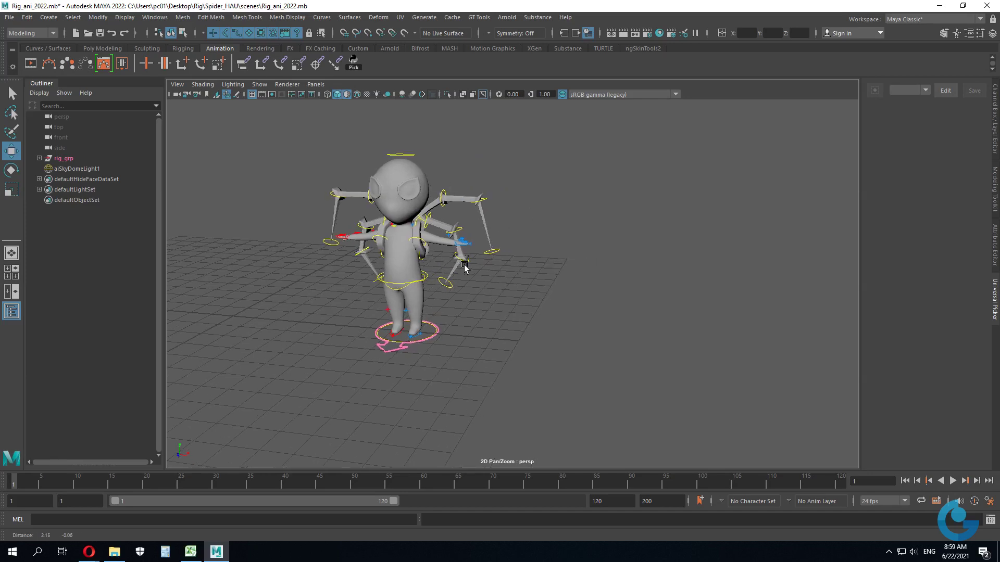
- Turn on picker editing and start a new picker character named Spider
{"action": "mouse_move", "coordinate": [480, 325]}
{"action": "left_mouse_down", "text": "alt"}
{"action": "mouse_move", "coordinate": [467, 253]}
{"action": "mouse_move", "coordinate": [489, 277]}
{"action": "left_mouse_up", "text": "alt"}
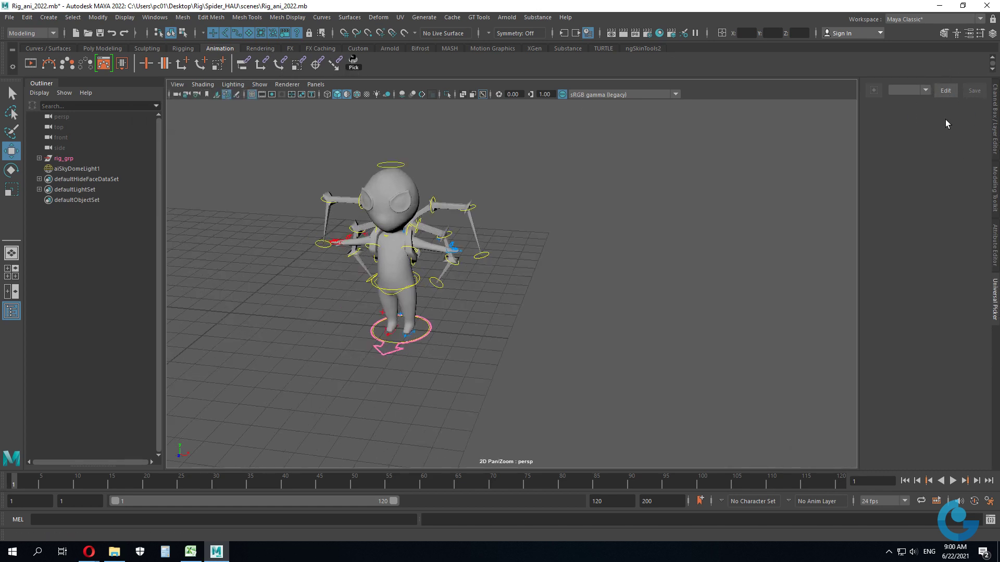
{"action": "left_click", "coordinate": [946, 91]}
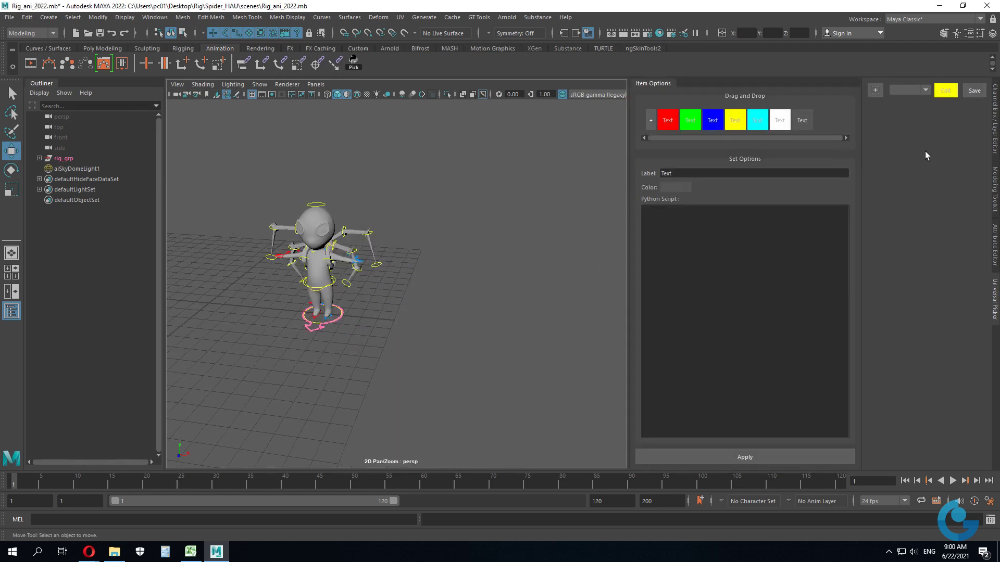
{"action": "left_click", "coordinate": [875, 90]}
{"action": "left_click_drag", "start_coordinate": [966, 109], "coordinate": [913, 105]}
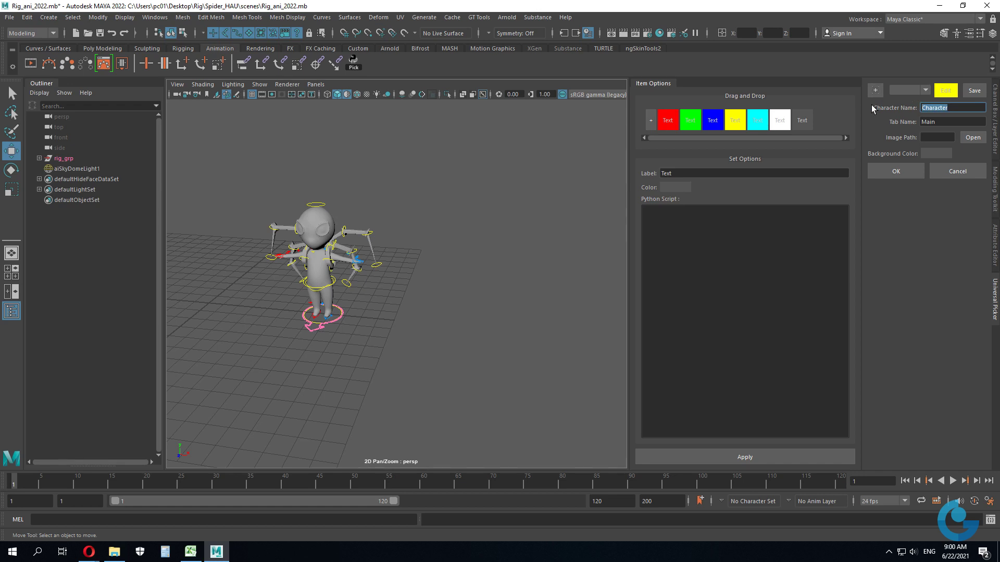
{"action": "type", "text": "Sp"}
{"action": "type", "text": "ider"}
- Switch to the front orthographic view and zoom in on the wireframe spider
{"action": "mouse_move", "coordinate": [381, 286]}
{"action": "left_mouse_down", "text": "alt"}
{"action": "mouse_move", "coordinate": [464, 295]}
{"action": "mouse_move", "coordinate": [348, 347]}
{"action": "left_mouse_up", "text": "alt"}
{"action": "key", "text": "space"}
{"action": "key", "text": "space"}
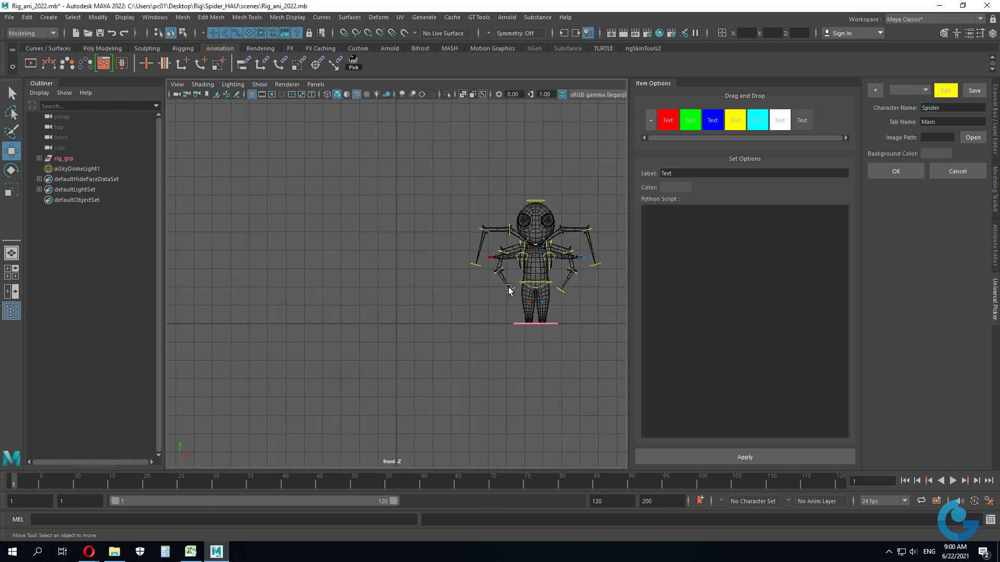
{"action": "middle_click_drag", "start_coordinate": [399, 338], "coordinate": [443, 336], "text": "alt"}
{"action": "scroll", "coordinate": [394, 173], "scroll_direction": "up", "scroll_amount": 3}
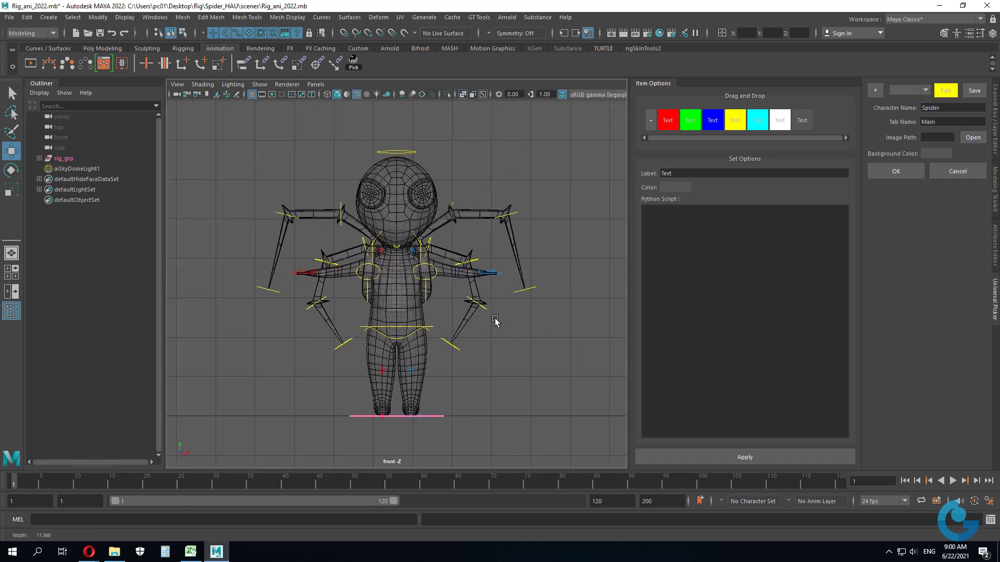
{"action": "scroll", "coordinate": [395, 174], "scroll_direction": "up", "scroll_amount": 2}
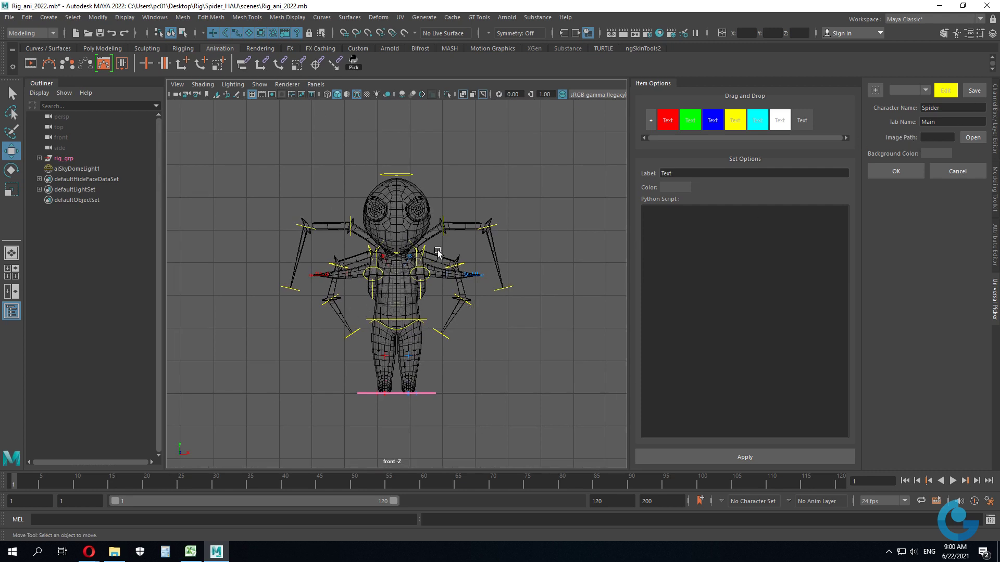
- Set the image path to Spider.png in Documents\maya\scripts\UnPicker\image
{"action": "left_click", "coordinate": [973, 138]}
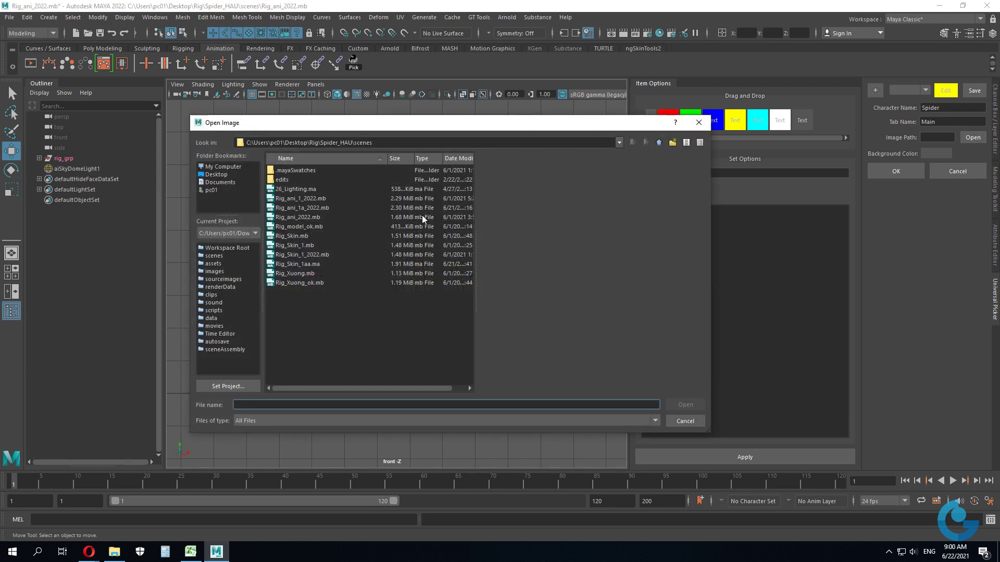
{"action": "left_click", "coordinate": [660, 143]}
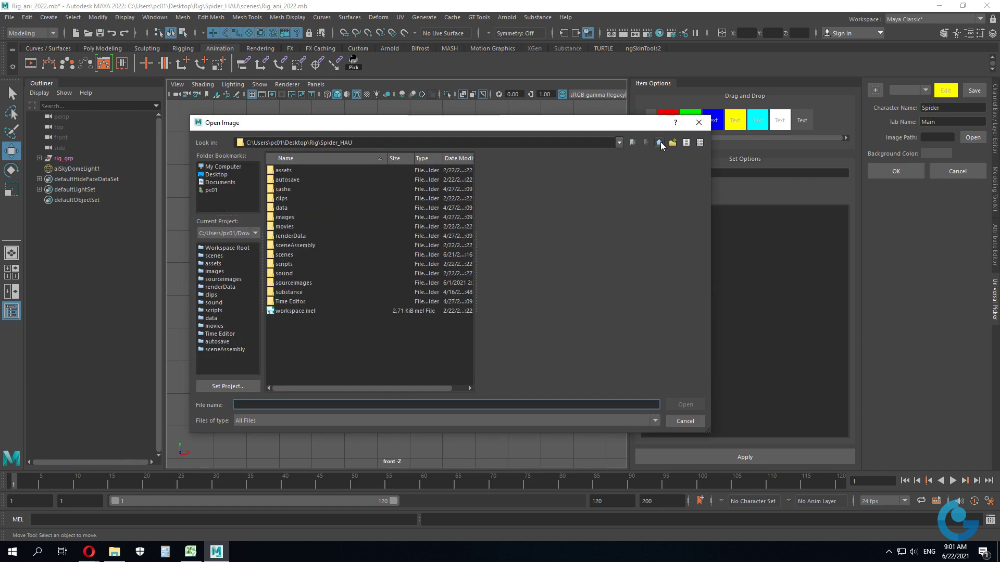
{"action": "left_click", "coordinate": [224, 181]}
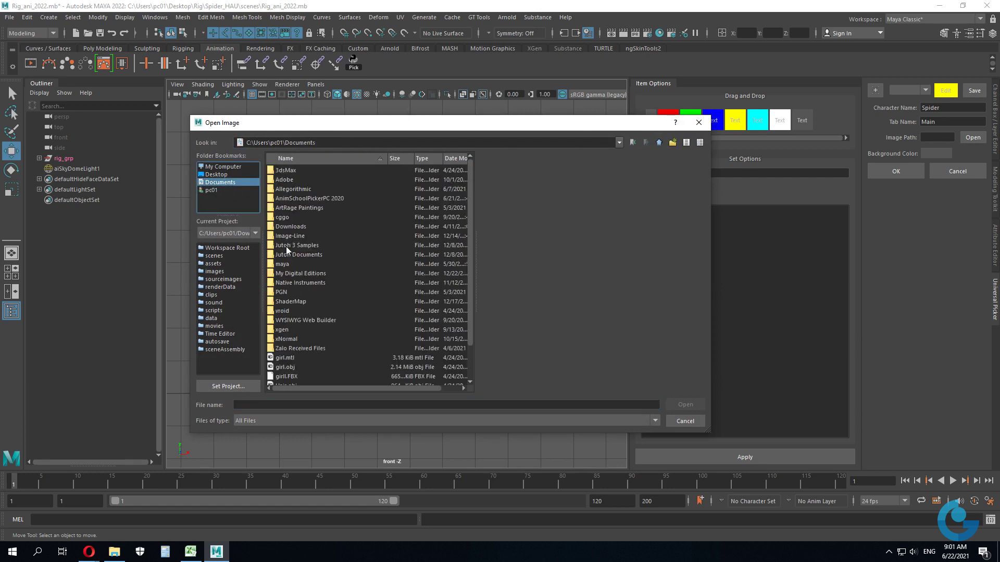
{"action": "double_click", "coordinate": [284, 264]}
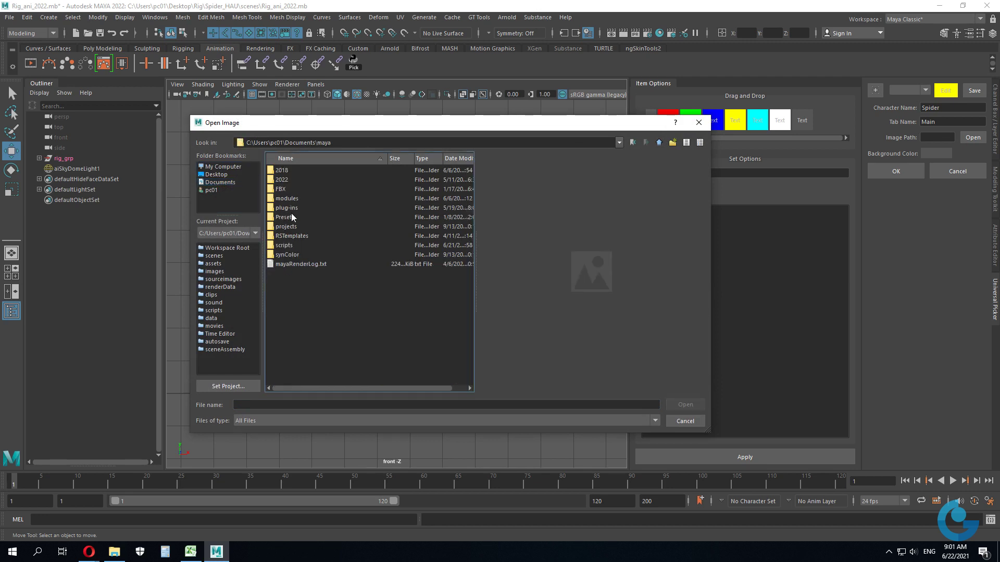
{"action": "double_click", "coordinate": [286, 244]}
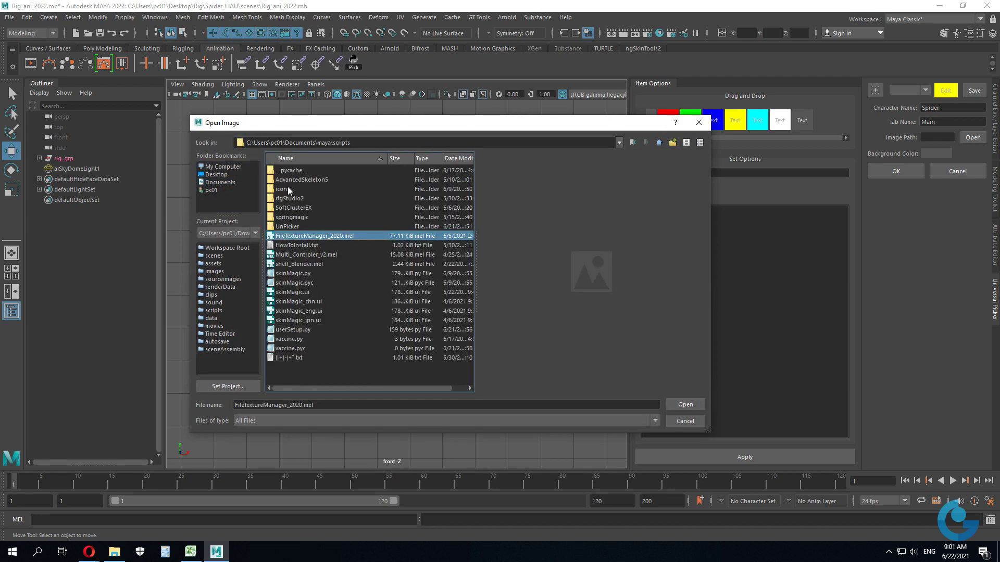
{"action": "double_click", "coordinate": [287, 189]}
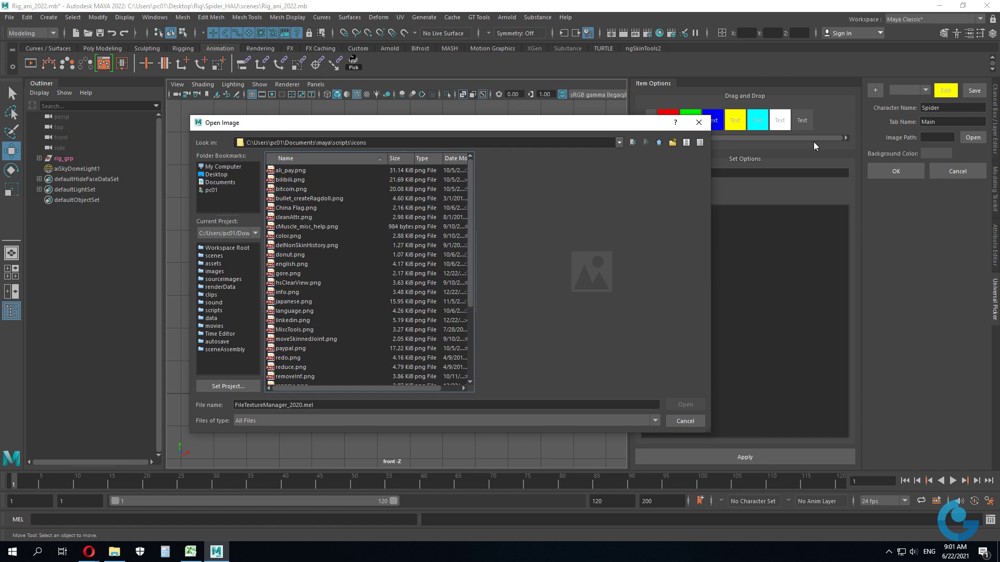
{"action": "left_click", "coordinate": [660, 142]}
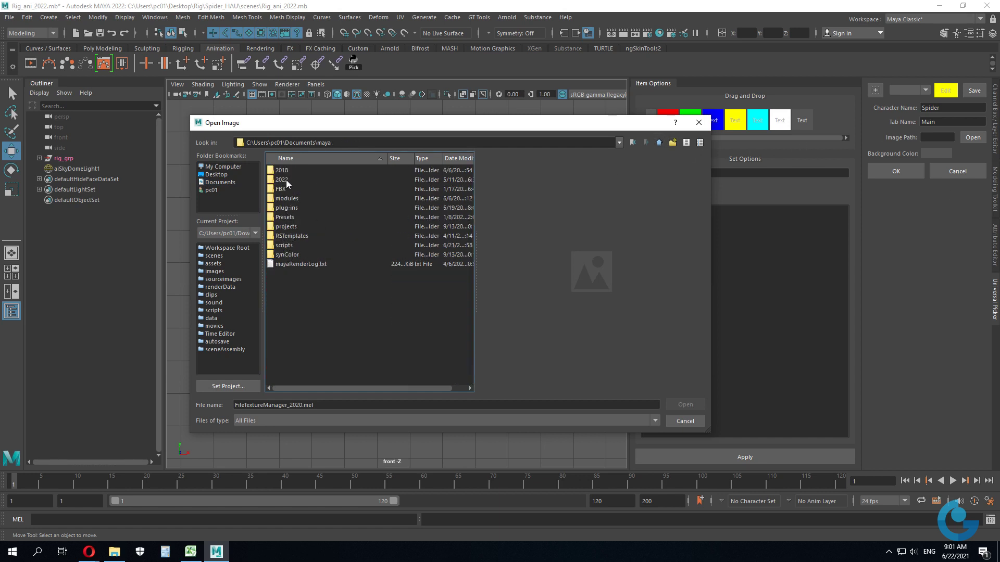
{"action": "double_click", "coordinate": [290, 245]}
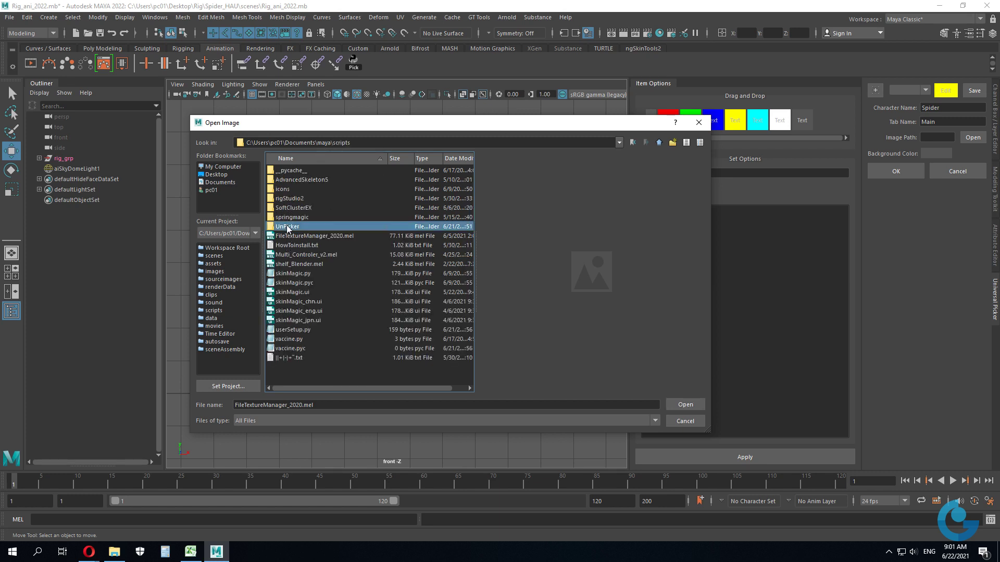
{"action": "double_click", "coordinate": [289, 226]}
{"action": "double_click", "coordinate": [284, 170]}
{"action": "left_click", "coordinate": [286, 171]}
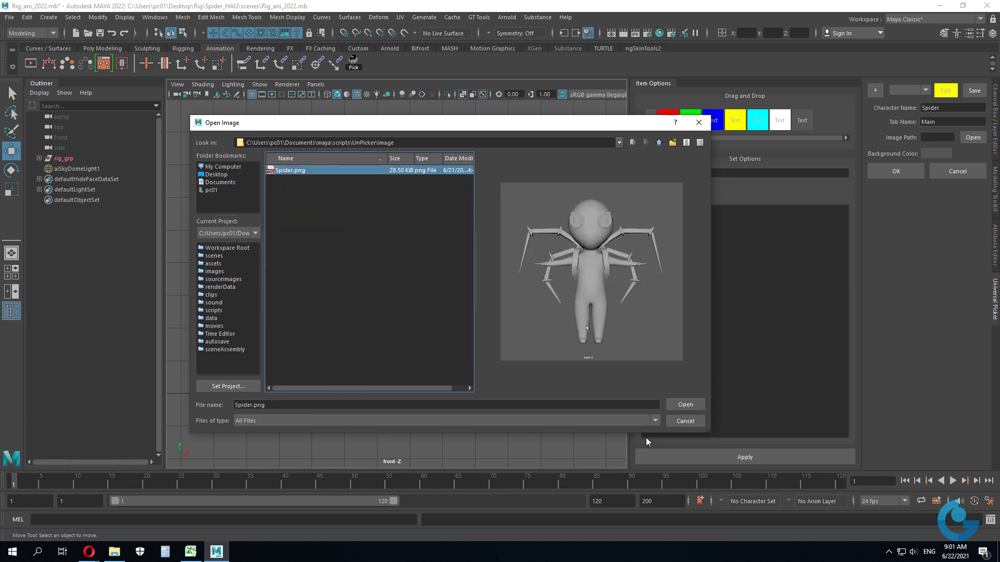
{"action": "left_click", "coordinate": [688, 406]}
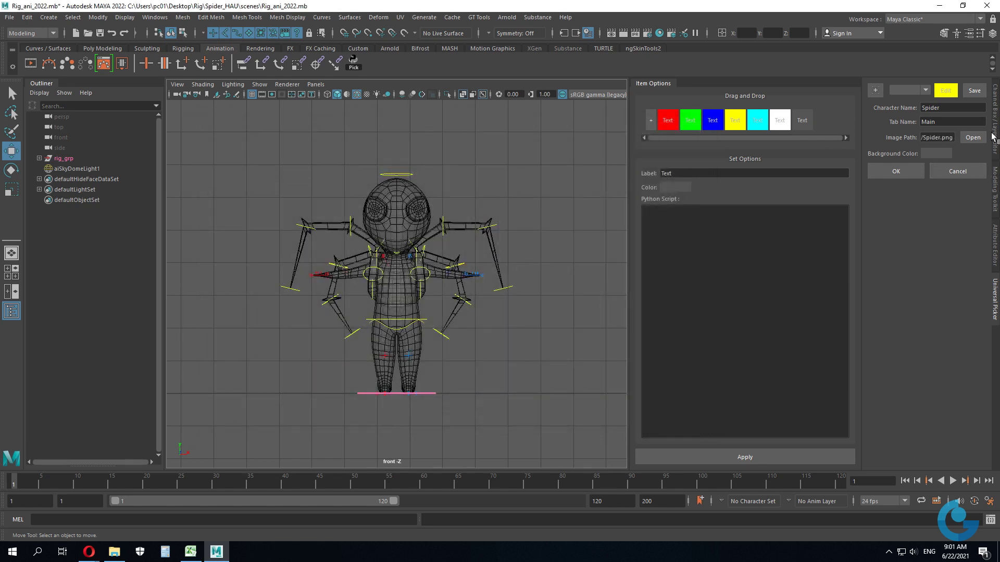
- Confirm the character setup so the Main tab shows the spider image
{"action": "left_click", "coordinate": [896, 174]}
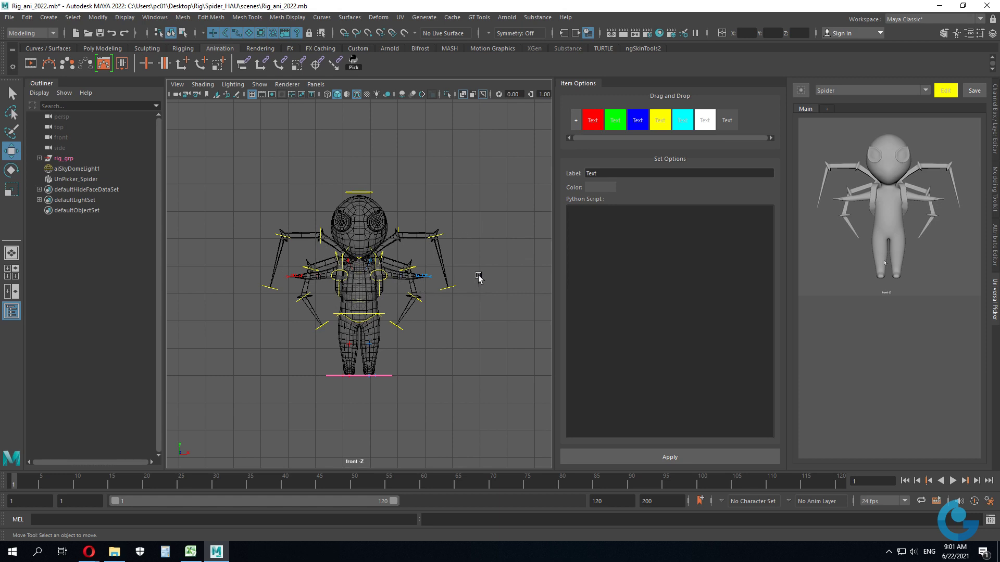
- Return to the perspective view and orbit around the spider rig
{"action": "key", "text": "space"}
{"action": "key", "text": "space"}
{"action": "scroll", "coordinate": [469, 362], "scroll_direction": "up", "scroll_amount": 5}
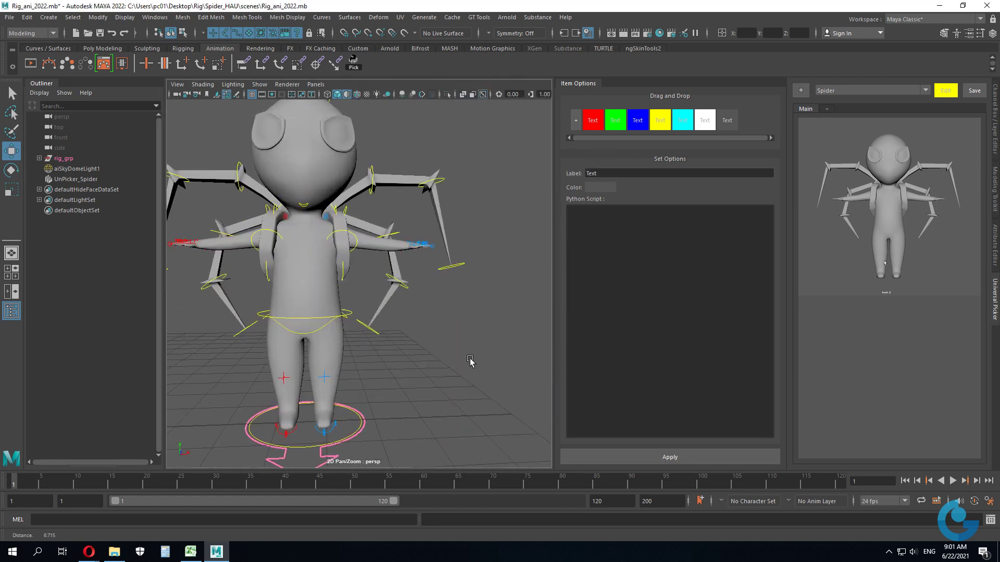
{"action": "scroll", "coordinate": [495, 344], "scroll_direction": "up", "scroll_amount": 2}
{"action": "scroll", "coordinate": [508, 327], "scroll_direction": "down", "scroll_amount": 5}
{"action": "mouse_move", "coordinate": [508, 326]}
{"action": "left_mouse_down", "text": "alt"}
{"action": "mouse_move", "coordinate": [378, 341]}
{"action": "mouse_move", "coordinate": [390, 342]}
{"action": "left_mouse_up", "text": "alt"}
- Select main_ctrl and use Select Similar to grab every rig control
{"action": "left_click", "coordinate": [386, 335]}
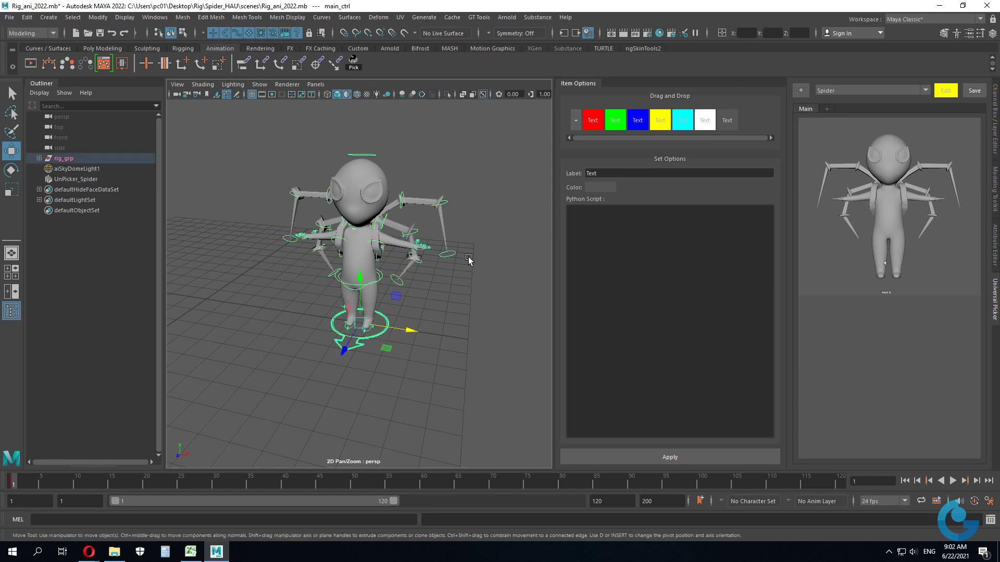
{"action": "right_click", "coordinate": [437, 153]}
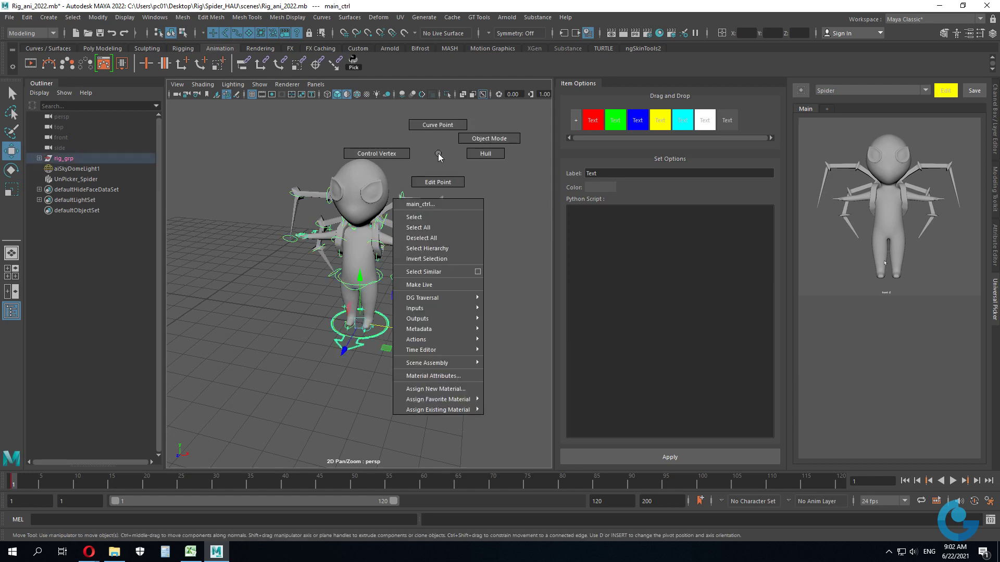
{"action": "left_click", "coordinate": [442, 271]}
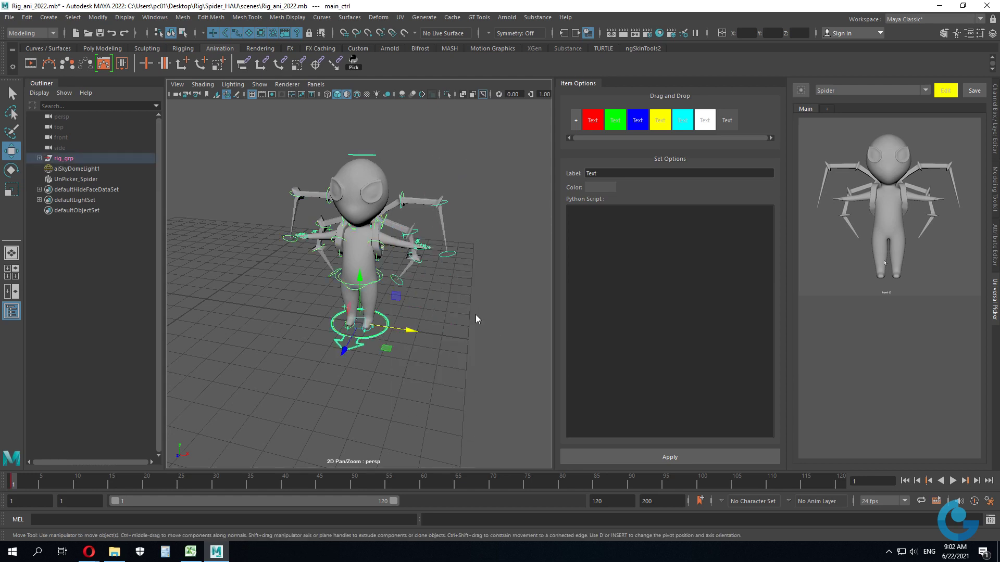
{"action": "right_click_drag", "start_coordinate": [475, 295], "coordinate": [477, 347]}
{"action": "left_click", "coordinate": [461, 414]}
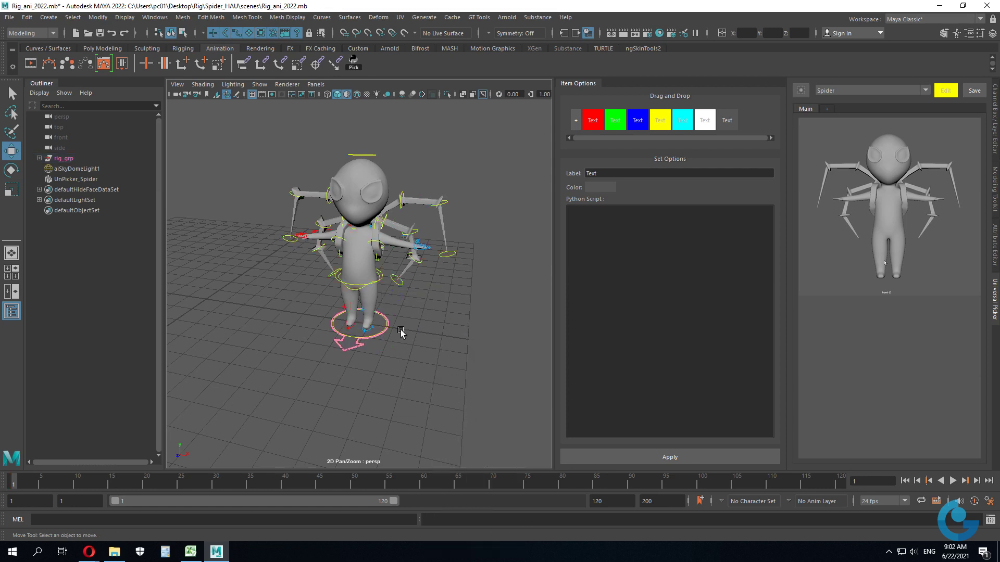
{"action": "left_click", "coordinate": [387, 327]}
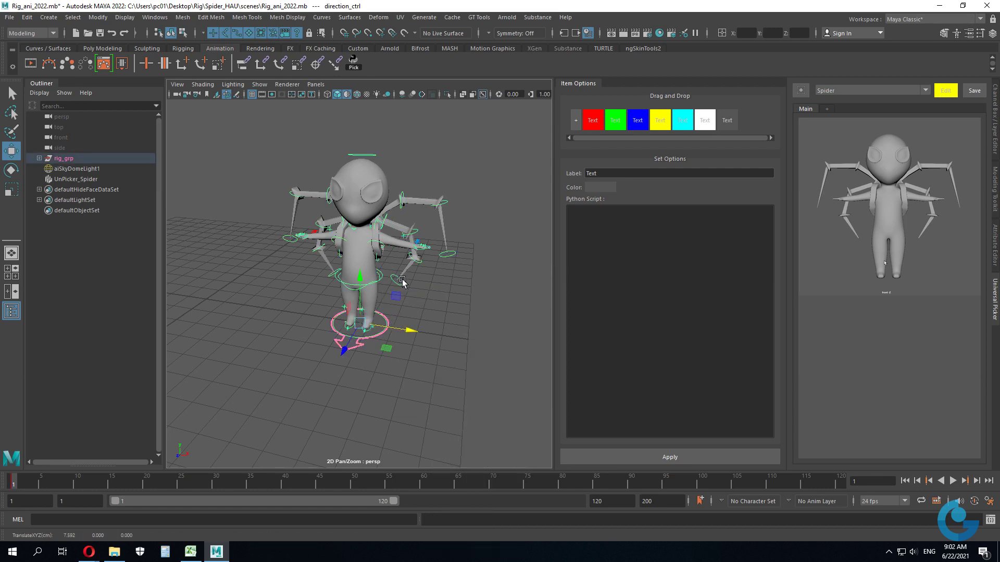
{"action": "right_click_drag", "start_coordinate": [421, 272], "coordinate": [475, 385]}
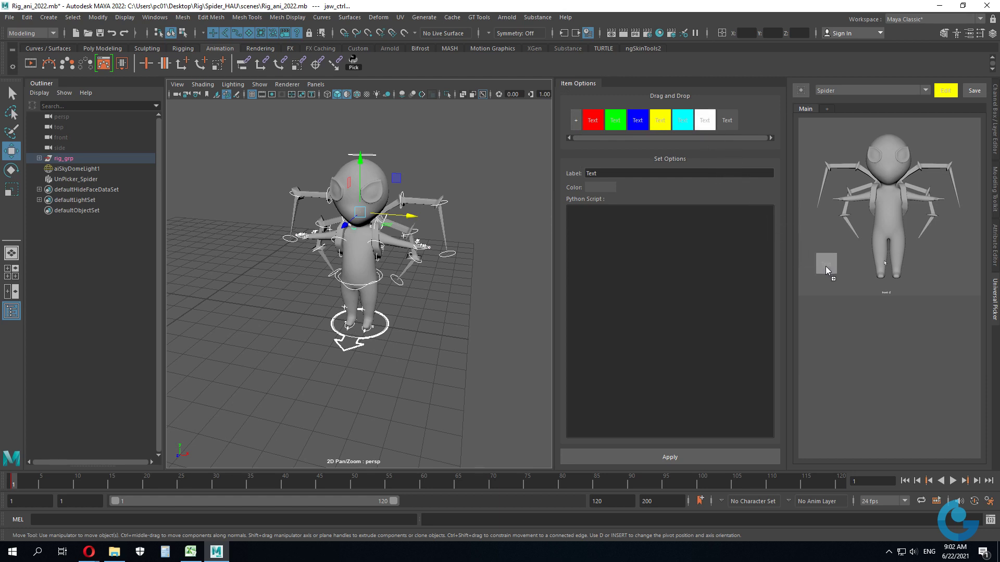
- Add a white picker button labelled All_key, then deselect it
{"action": "mouse_move", "coordinate": [825, 272]}
{"action": "left_mouse_down"}
{"action": "mouse_move", "coordinate": [853, 298]}
{"action": "mouse_move", "coordinate": [837, 271]}
{"action": "left_mouse_up"}
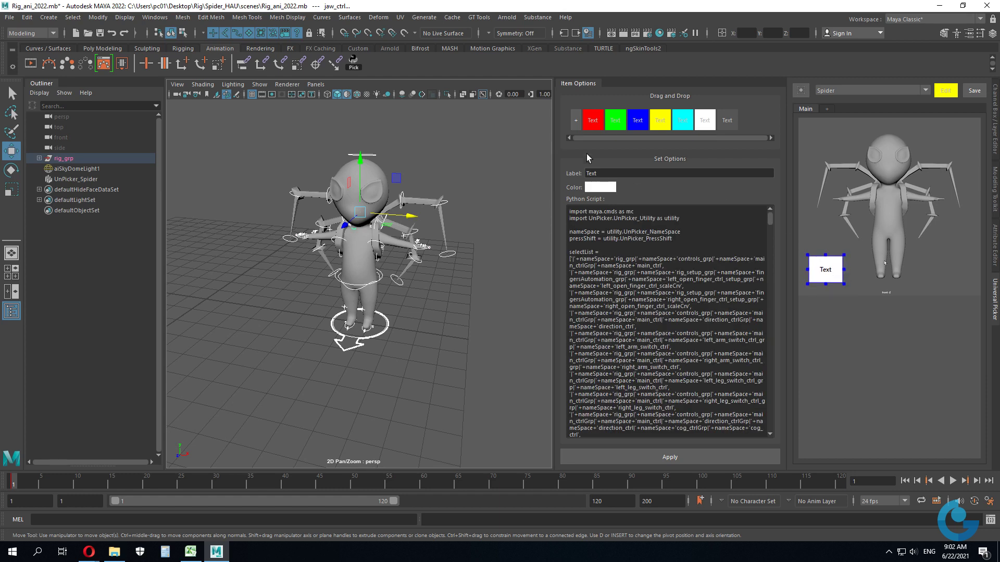
{"action": "left_click_drag", "start_coordinate": [604, 173], "coordinate": [560, 177]}
{"action": "type", "text": "All_key"}
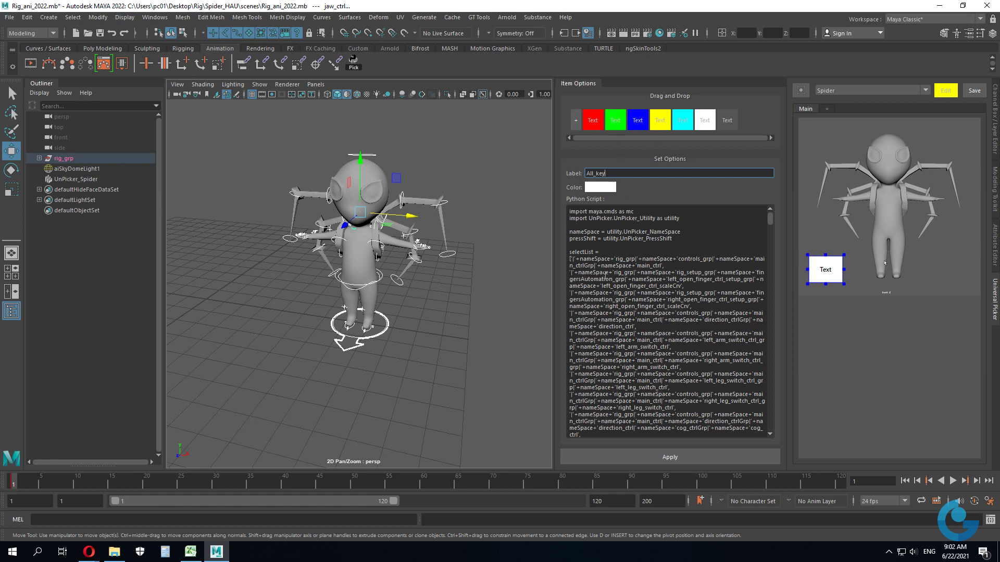
{"action": "left_click", "coordinate": [667, 461]}
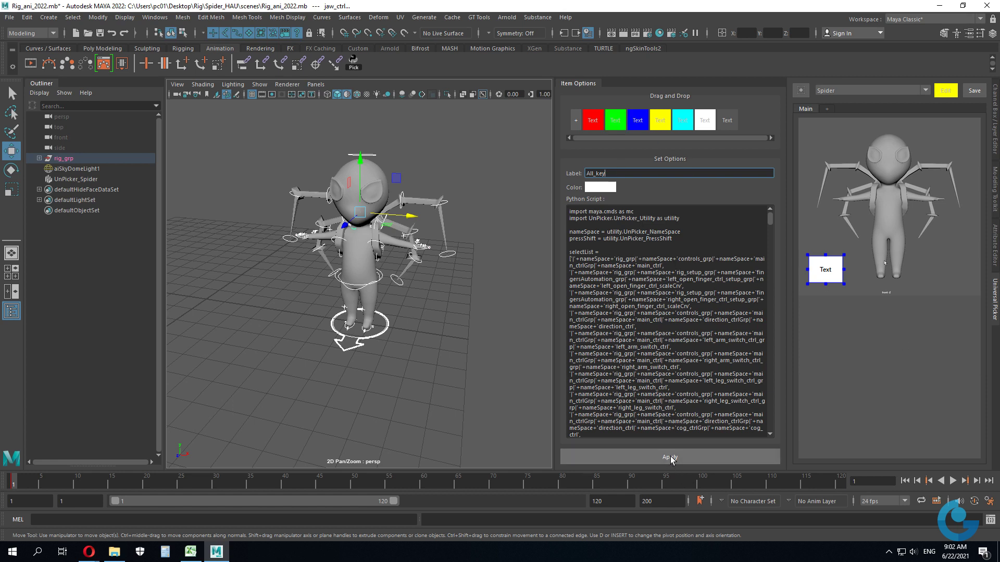
{"action": "left_click", "coordinate": [670, 456]}
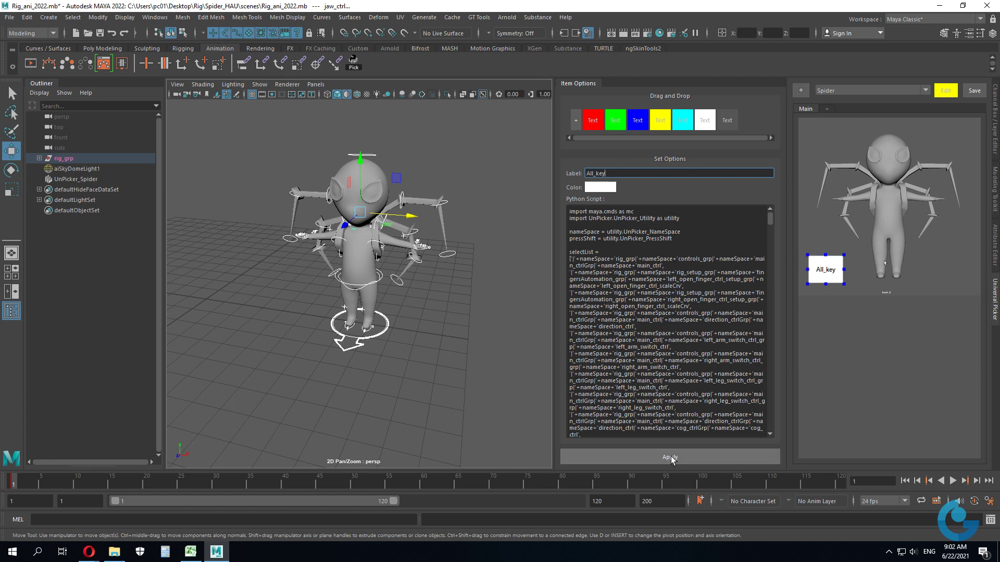
{"action": "left_click", "coordinate": [855, 320]}
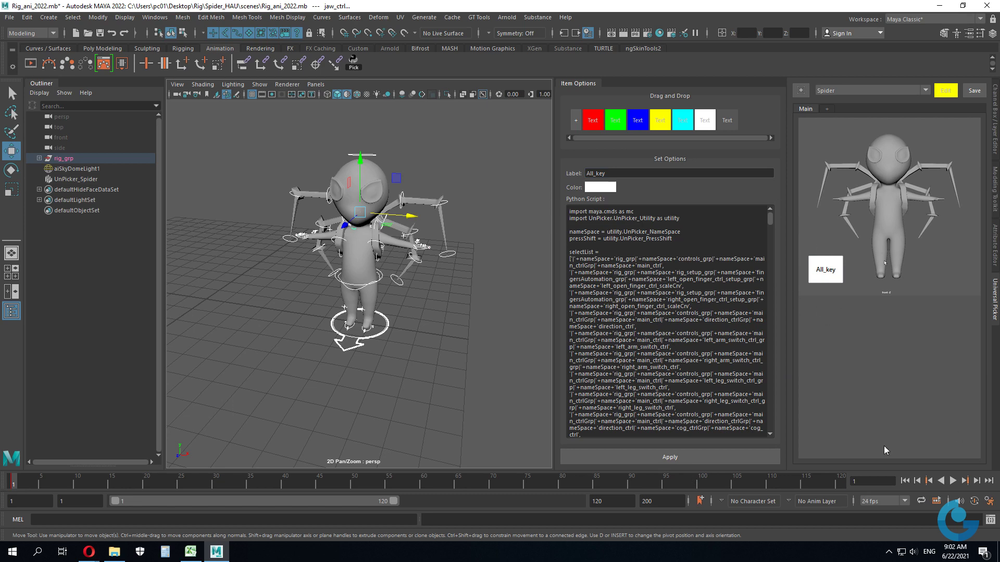
{"action": "left_click_drag", "start_coordinate": [399, 298], "coordinate": [437, 302], "text": "alt"}
- Zoom and orbit to a low frontal view and select the waist cog_ctrl
{"action": "scroll", "coordinate": [473, 304], "scroll_direction": "up", "scroll_amount": 5}
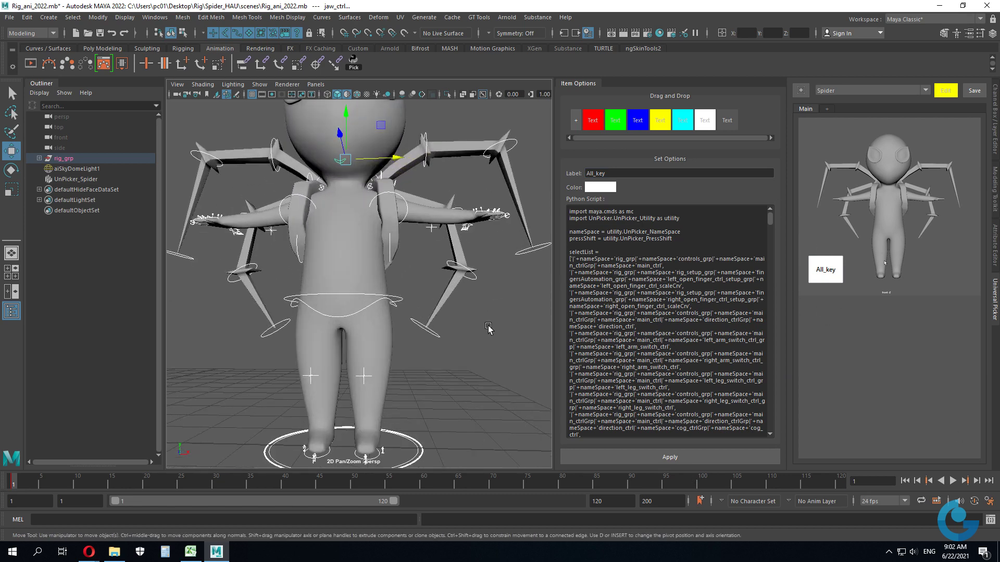
{"action": "scroll", "coordinate": [473, 303], "scroll_direction": "down", "scroll_amount": 2}
{"action": "scroll", "coordinate": [463, 307], "scroll_direction": "down", "scroll_amount": 2}
{"action": "scroll", "coordinate": [448, 312], "scroll_direction": "down", "scroll_amount": 2}
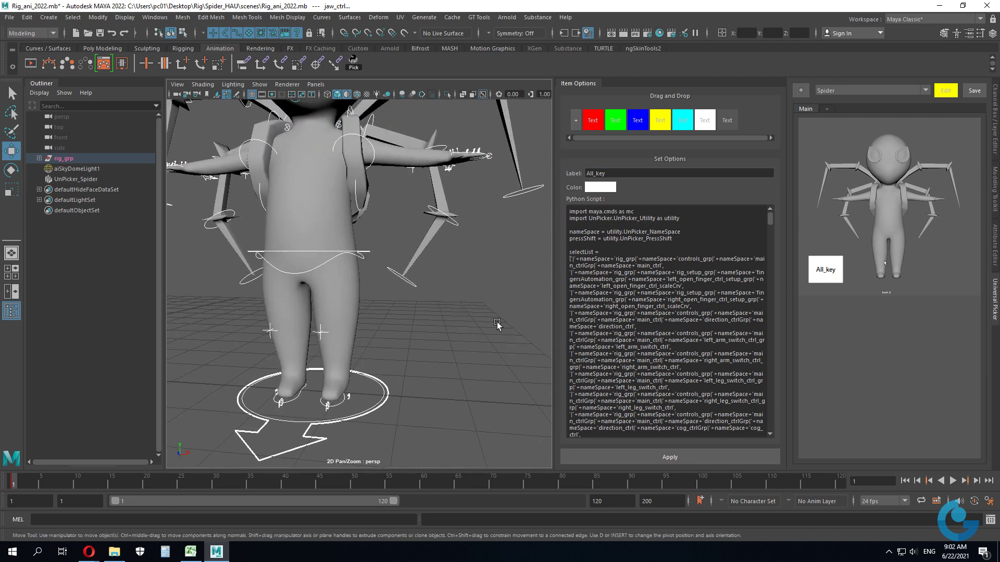
{"action": "scroll", "coordinate": [433, 317], "scroll_direction": "down", "scroll_amount": 2}
{"action": "scroll", "coordinate": [433, 317], "scroll_direction": "up", "scroll_amount": 1}
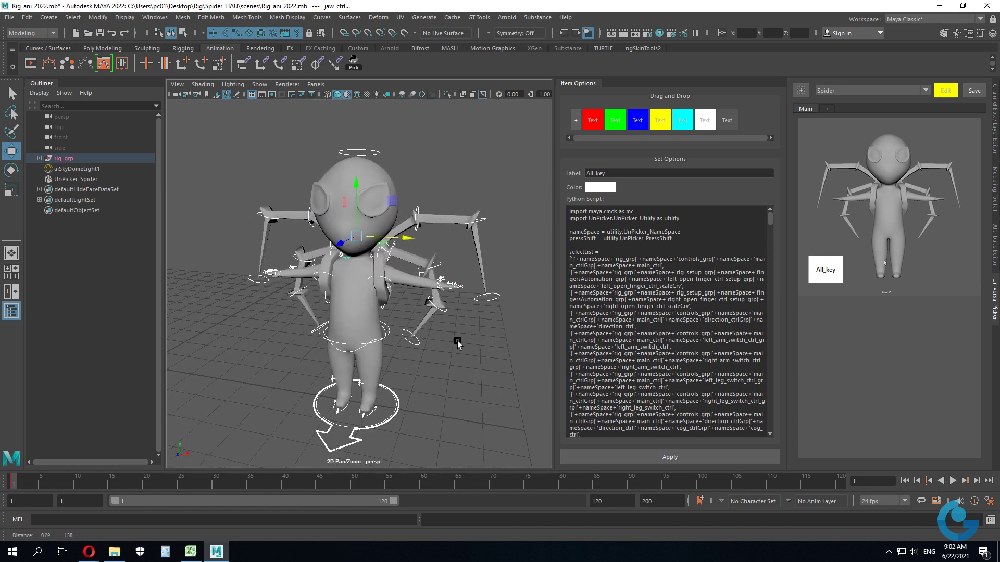
{"action": "scroll", "coordinate": [457, 345], "scroll_direction": "up", "scroll_amount": 3}
{"action": "scroll", "coordinate": [458, 345], "scroll_direction": "up", "scroll_amount": 3}
{"action": "scroll", "coordinate": [437, 353], "scroll_direction": "down", "scroll_amount": 1}
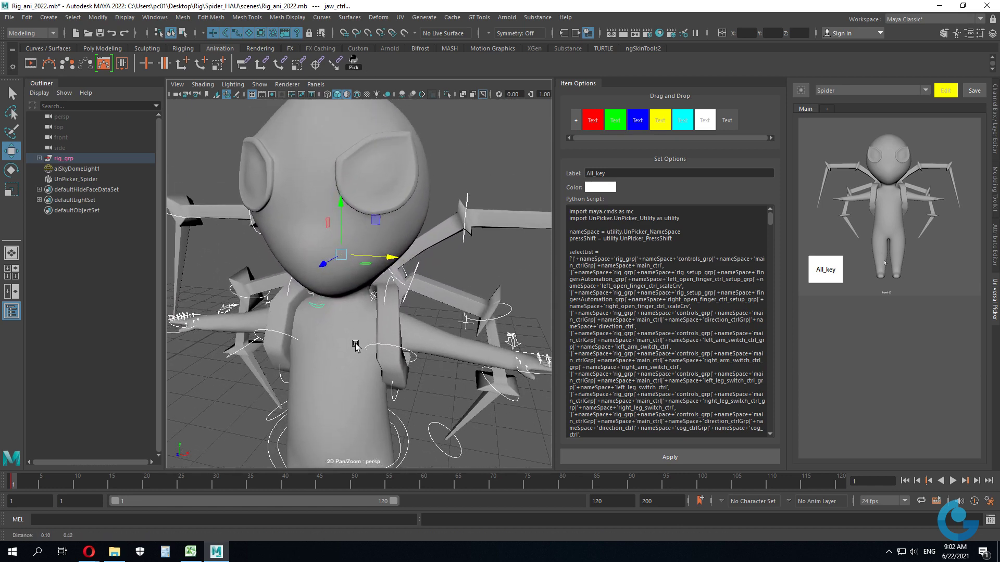
{"action": "scroll", "coordinate": [419, 360], "scroll_direction": "down", "scroll_amount": 1}
{"action": "left_click_drag", "start_coordinate": [415, 358], "coordinate": [400, 309], "text": "alt"}
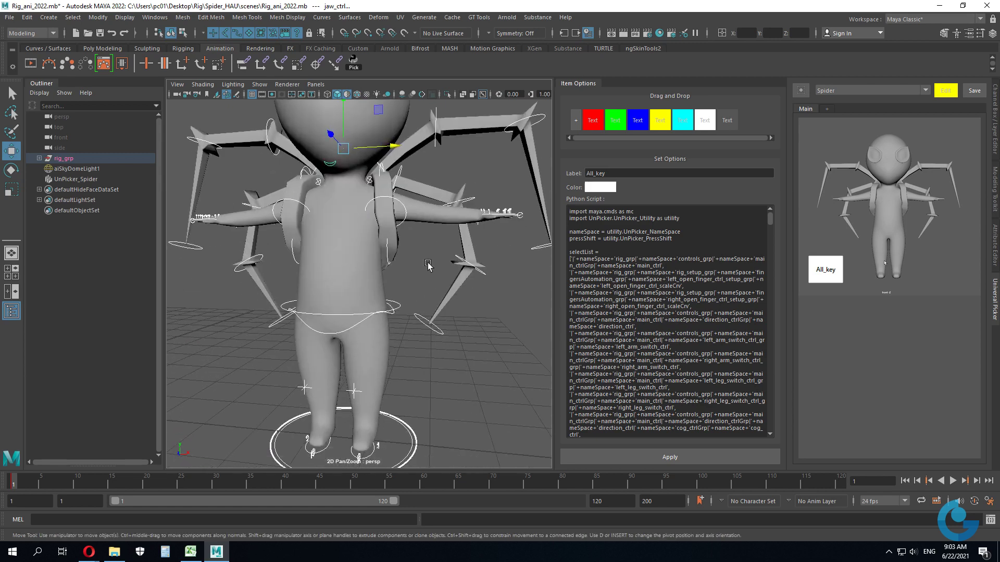
{"action": "left_click", "coordinate": [400, 308]}
- Box-select the controls, check them in the Channel Box, reselect cog_ctrl, and return to the picker
{"action": "scroll", "coordinate": [484, 363], "scroll_direction": "down", "scroll_amount": 5}
{"action": "mouse_move", "coordinate": [485, 363]}
{"action": "left_mouse_down", "text": "alt"}
{"action": "mouse_move", "coordinate": [384, 320]}
{"action": "mouse_move", "coordinate": [380, 307]}
{"action": "left_mouse_up", "text": "alt"}
{"action": "left_click_drag", "start_coordinate": [197, 126], "coordinate": [532, 341]}
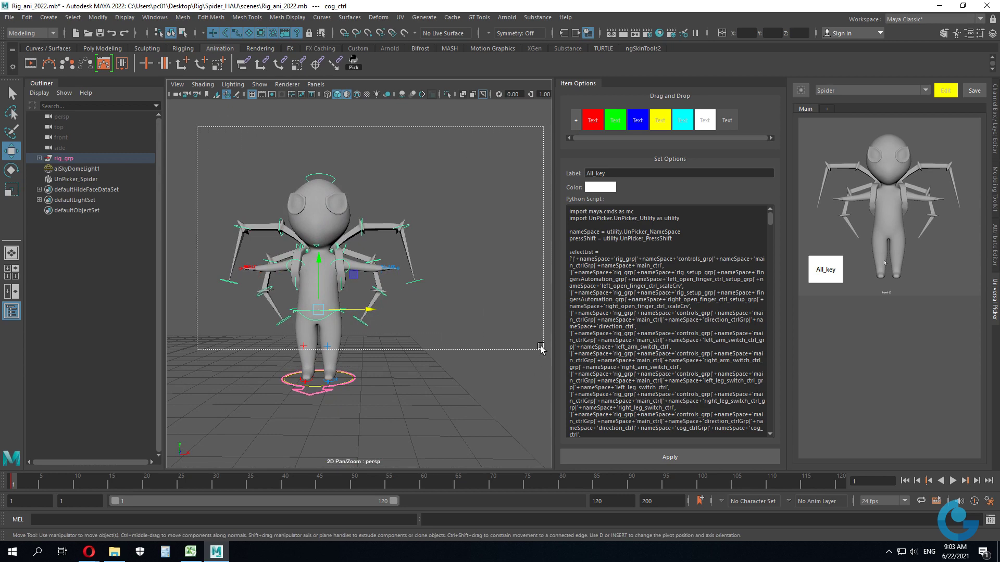
{"action": "left_click_drag", "start_coordinate": [530, 336], "coordinate": [529, 336]}
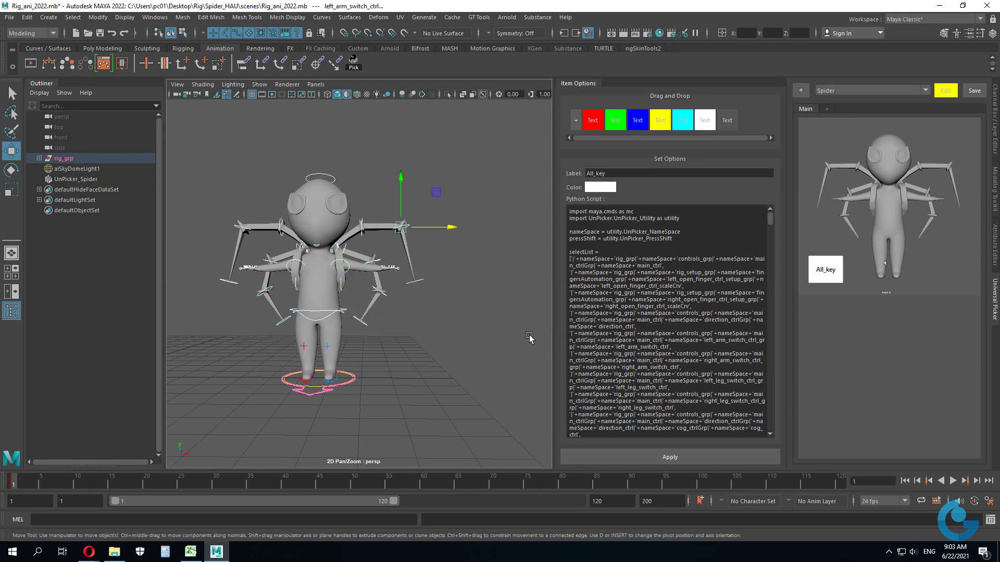
{"action": "mouse_move", "coordinate": [469, 304]}
{"action": "left_mouse_down", "text": "alt"}
{"action": "mouse_move", "coordinate": [284, 311]}
{"action": "mouse_move", "coordinate": [442, 232]}
{"action": "left_mouse_up", "text": "alt"}
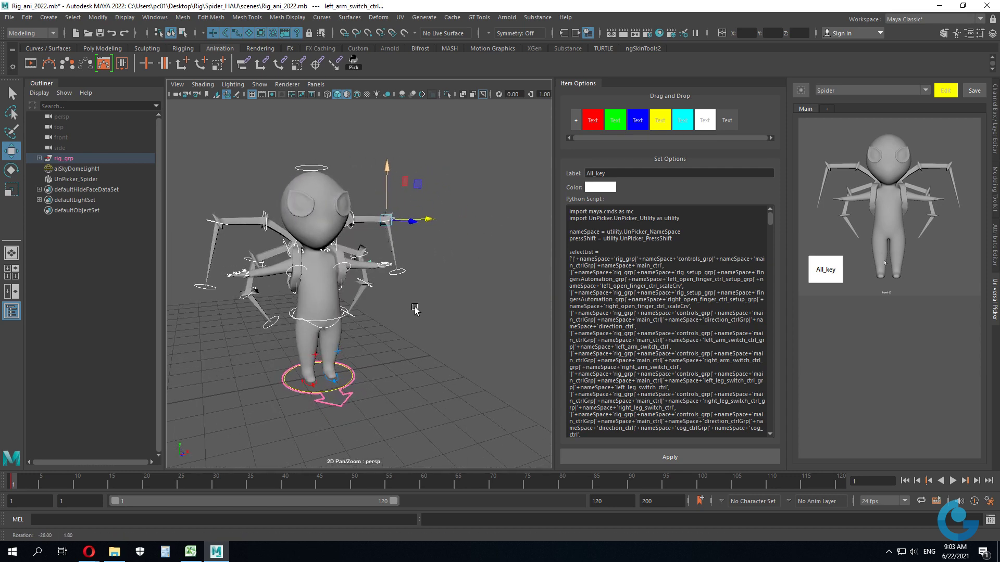
{"action": "left_click", "coordinate": [995, 120]}
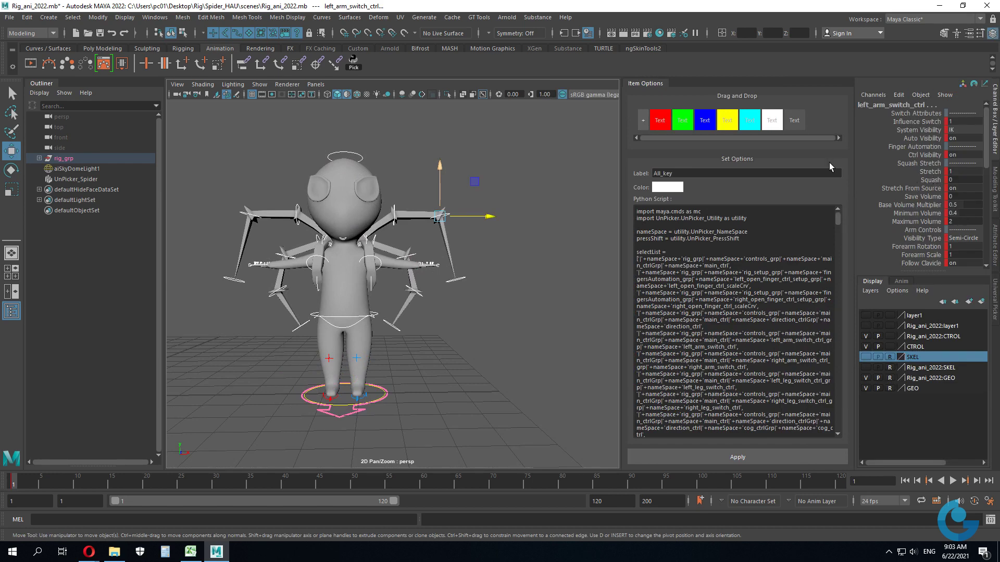
{"action": "scroll", "coordinate": [391, 281], "scroll_direction": "up", "scroll_amount": 5}
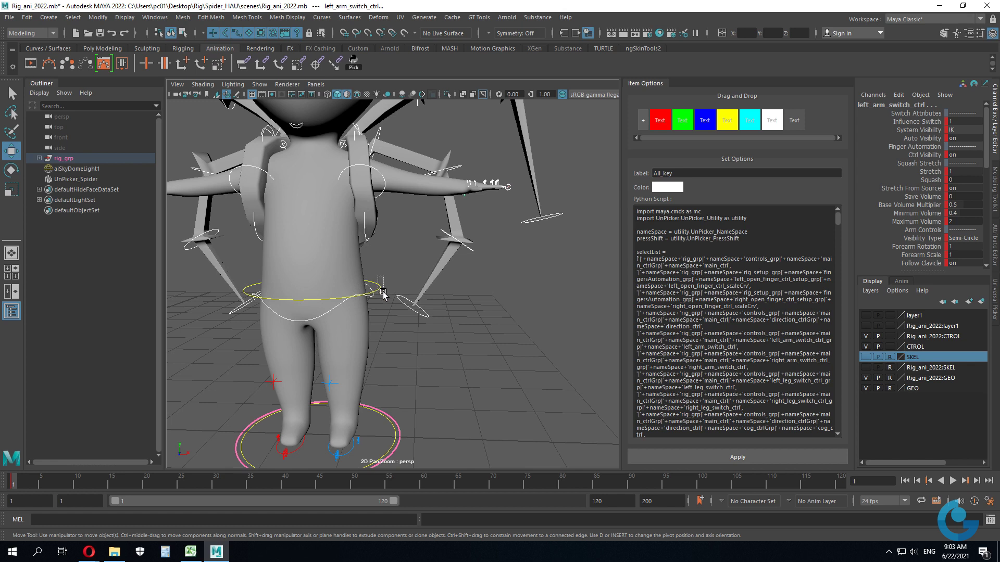
{"action": "left_click", "coordinate": [380, 289]}
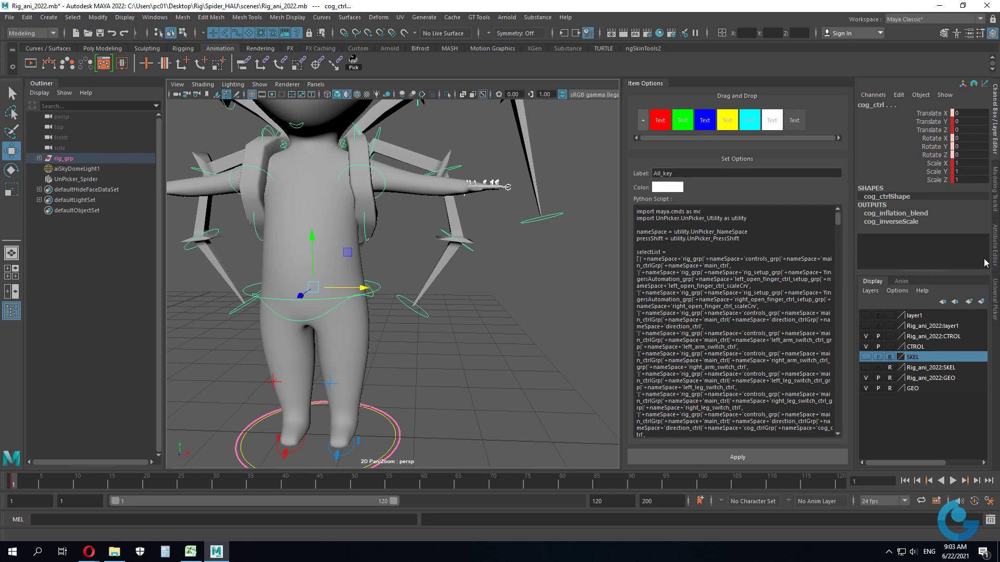
{"action": "left_click", "coordinate": [995, 297]}
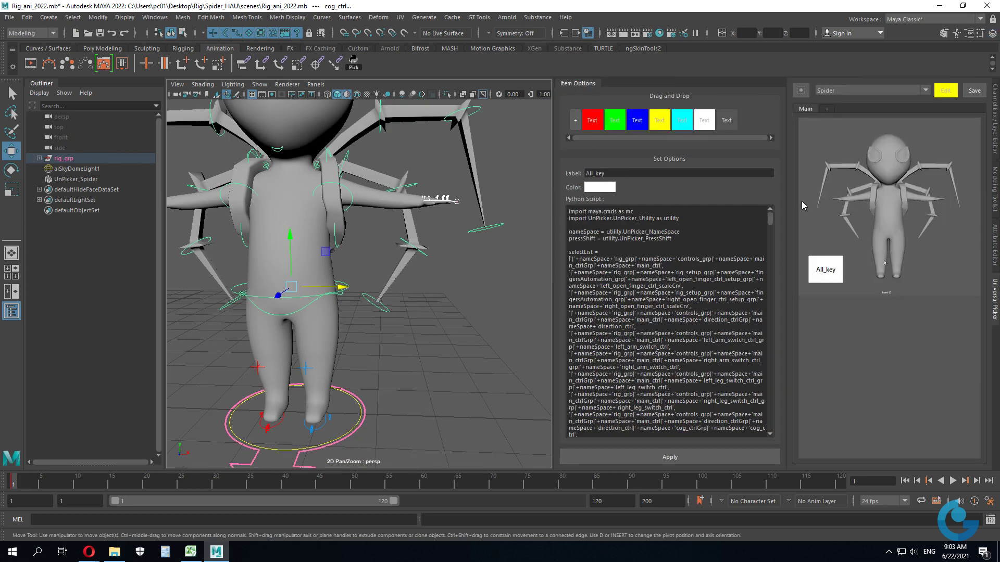
- Place a plain white button at the picker's top-left and label it Than
{"action": "left_click_drag", "start_coordinate": [720, 125], "coordinate": [715, 141]}
{"action": "mouse_move", "coordinate": [703, 125]}
{"action": "left_mouse_down"}
{"action": "mouse_move", "coordinate": [820, 182]}
{"action": "mouse_move", "coordinate": [821, 145]}
{"action": "left_mouse_up"}
{"action": "mouse_move", "coordinate": [821, 145]}
{"action": "left_mouse_down"}
{"action": "mouse_move", "coordinate": [839, 161]}
{"action": "mouse_move", "coordinate": [830, 139]}
{"action": "left_mouse_up"}
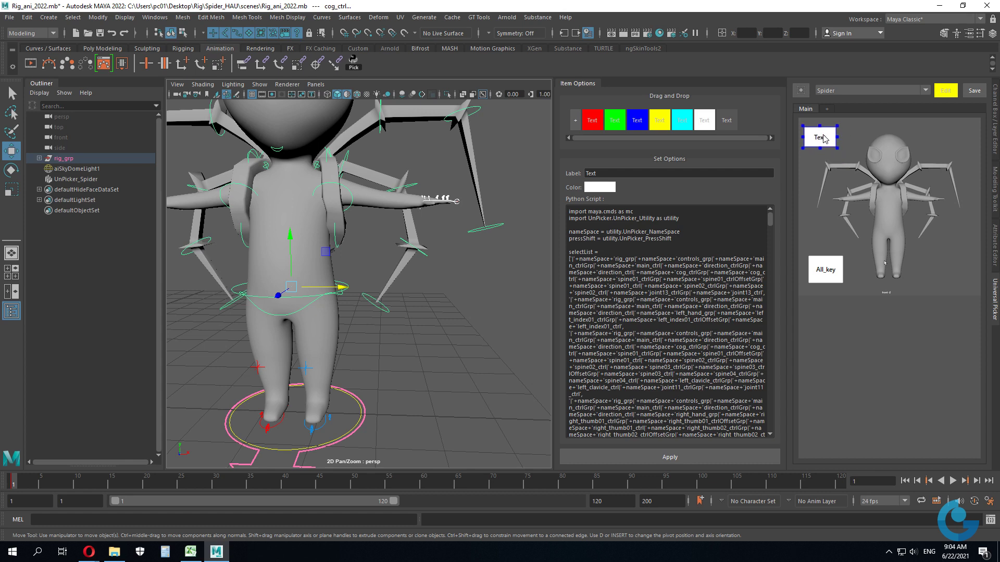
{"action": "double_click", "coordinate": [610, 173]}
{"action": "type", "text": "Than"}
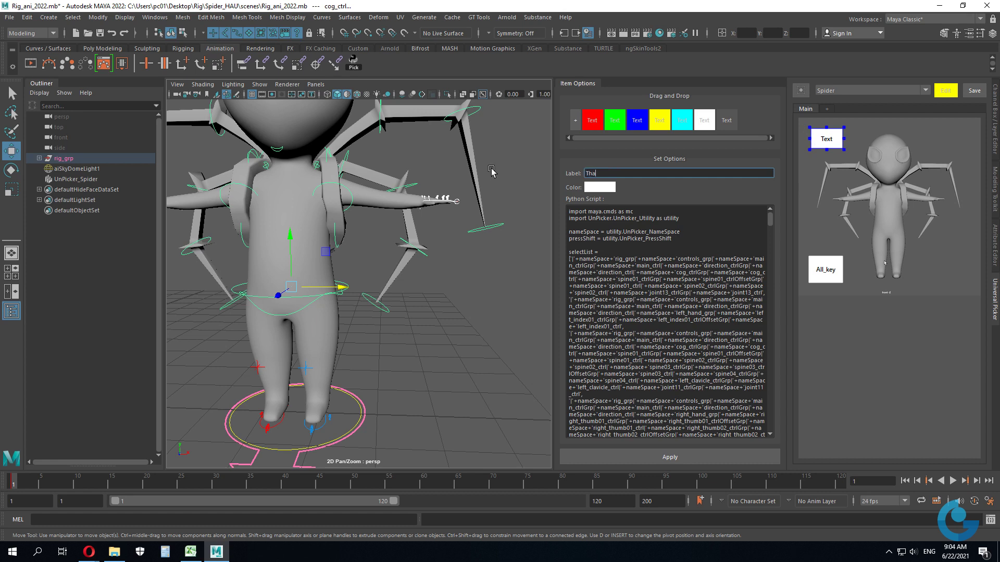
{"action": "left_click", "coordinate": [687, 459]}
{"action": "mouse_move", "coordinate": [369, 155]}
{"action": "left_mouse_down", "text": "alt"}
{"action": "mouse_move", "coordinate": [416, 256]}
{"action": "mouse_move", "coordinate": [396, 250]}
{"action": "left_mouse_up", "text": "alt"}
{"action": "scroll", "coordinate": [417, 255], "scroll_direction": "down", "scroll_amount": 3}
{"action": "scroll", "coordinate": [424, 170], "scroll_direction": "up", "scroll_amount": 5}
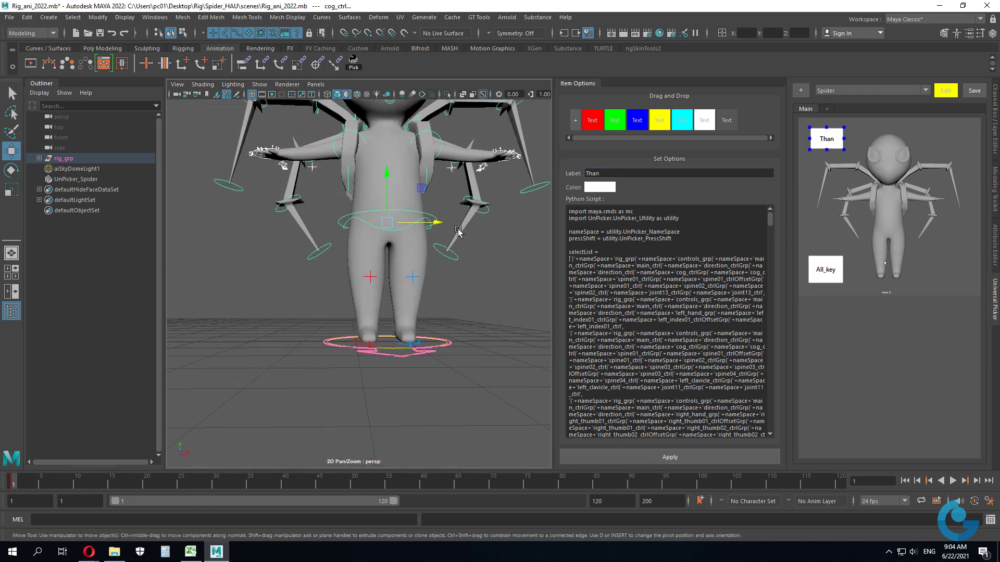
{"action": "scroll", "coordinate": [424, 169], "scroll_direction": "down", "scroll_amount": 2}
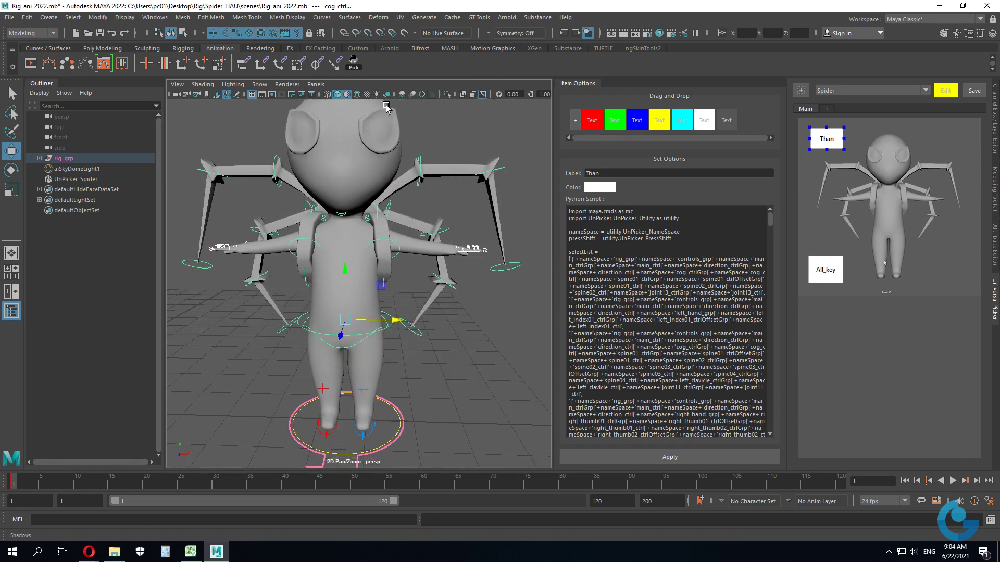
- Turn off the GEO layer's visibility, select cog_ctrl, and return to the picker
{"action": "left_click", "coordinate": [995, 120]}
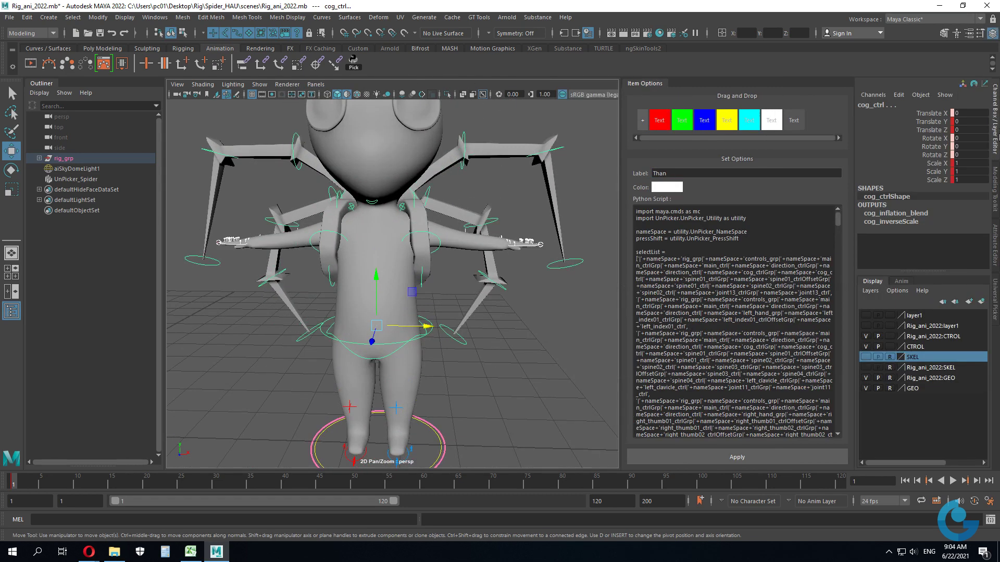
{"action": "left_click", "coordinate": [866, 388]}
{"action": "mouse_move", "coordinate": [385, 297]}
{"action": "left_mouse_down", "text": "alt"}
{"action": "mouse_move", "coordinate": [405, 286]}
{"action": "mouse_move", "coordinate": [547, 314]}
{"action": "mouse_move", "coordinate": [439, 307]}
{"action": "mouse_move", "coordinate": [416, 316]}
{"action": "left_mouse_up", "text": "alt"}
{"action": "left_click", "coordinate": [405, 286]}
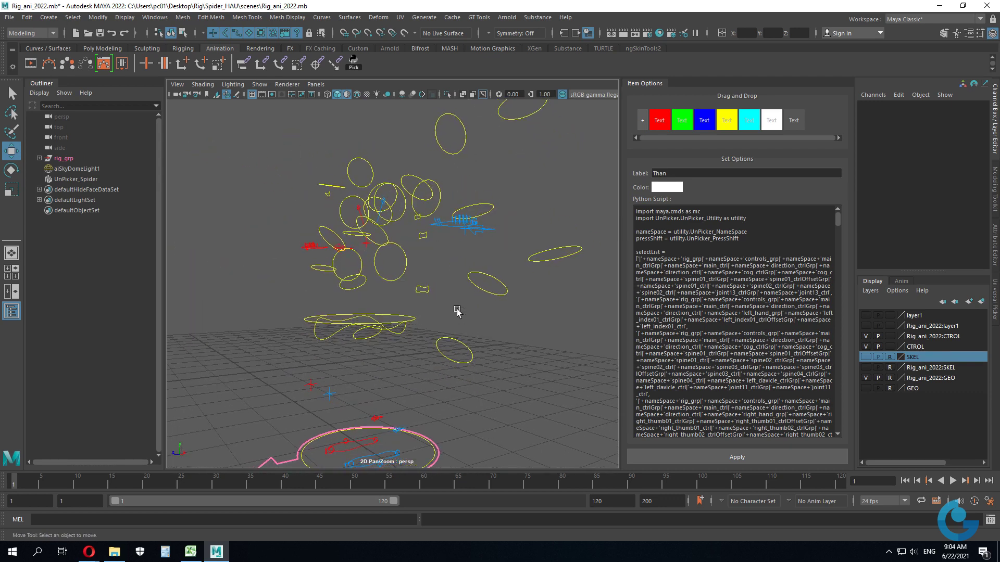
{"action": "left_click", "coordinate": [415, 319]}
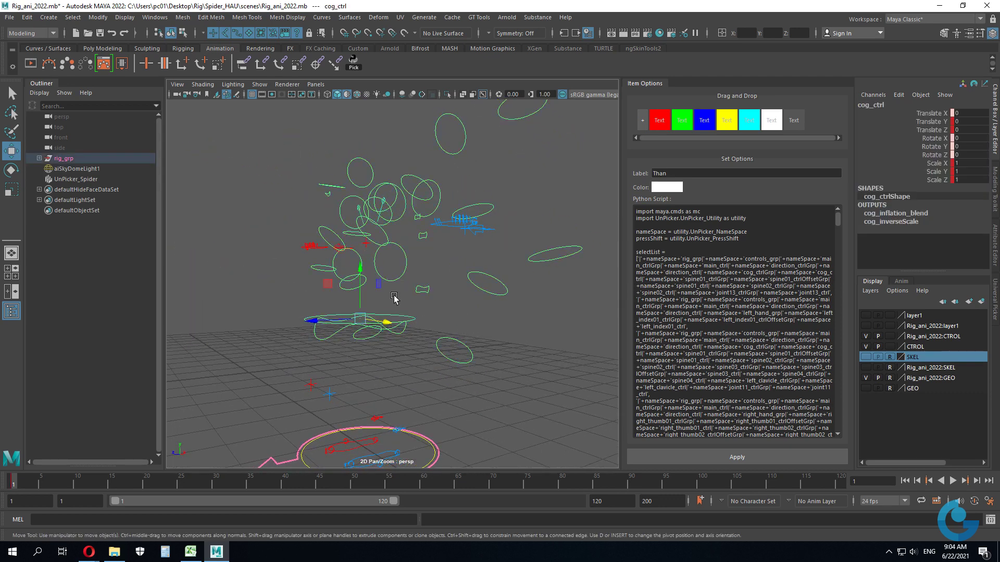
{"action": "left_click_drag", "start_coordinate": [435, 326], "coordinate": [411, 316], "text": "alt"}
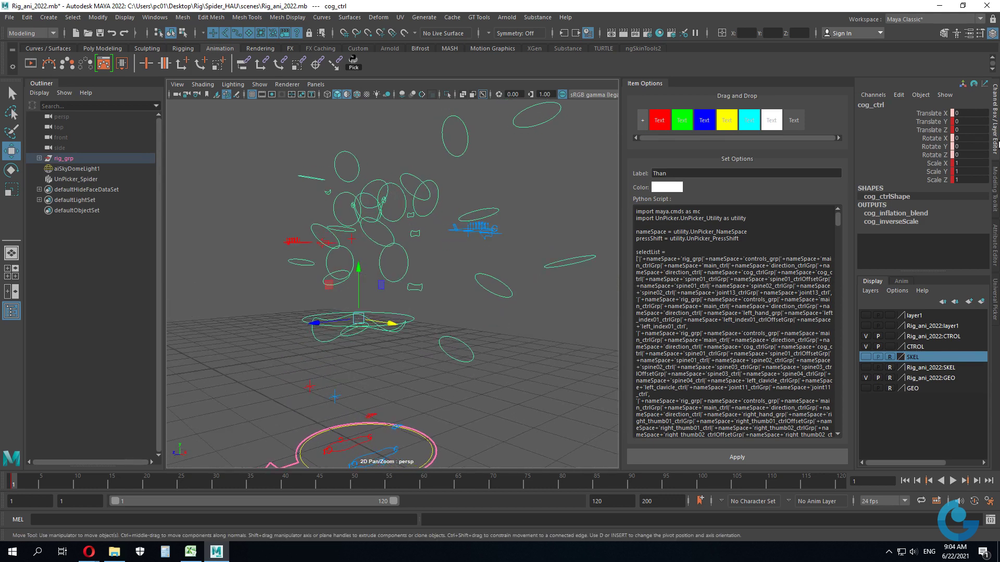
{"action": "left_click", "coordinate": [996, 239]}
{"action": "left_click", "coordinate": [996, 296]}
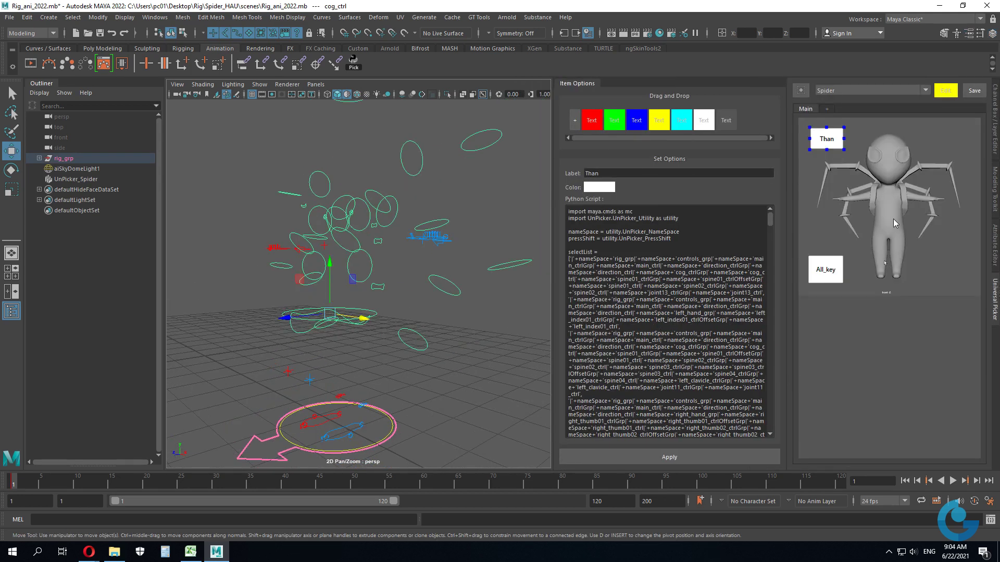
- Drop a yellow button on the spider's waist and clear its label
{"action": "left_click_drag", "start_coordinate": [658, 120], "coordinate": [900, 232]}
{"action": "left_click_drag", "start_coordinate": [893, 235], "coordinate": [893, 235]}
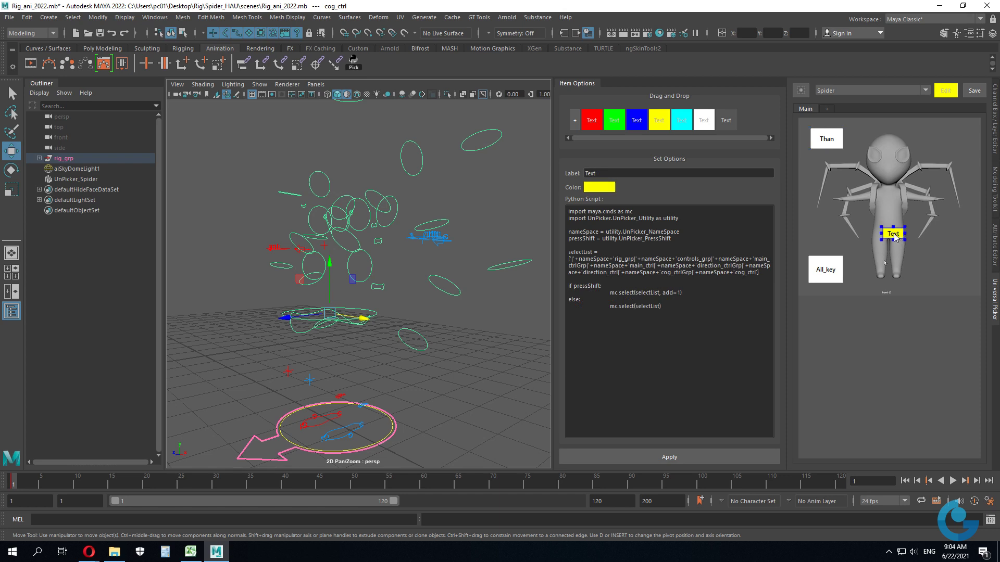
{"action": "double_click", "coordinate": [591, 172]}
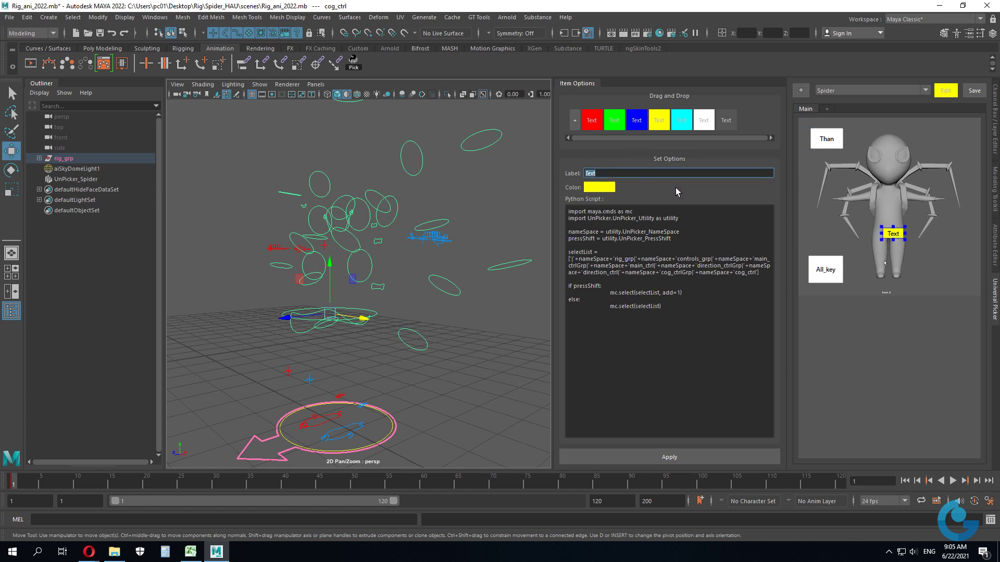
{"action": "key", "text": "BackSpace"}
{"action": "left_click", "coordinate": [680, 459]}
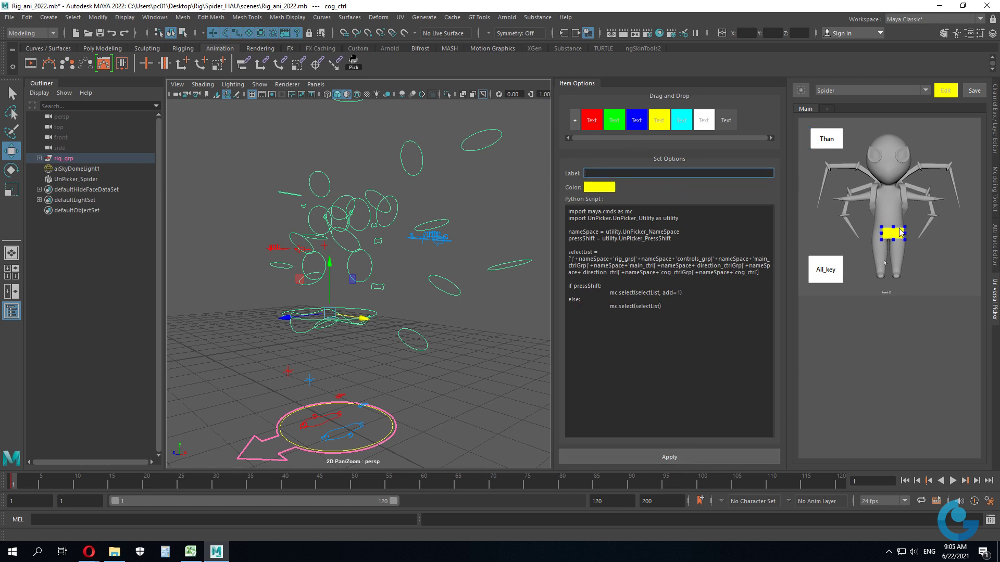
{"action": "left_click", "coordinate": [893, 234]}
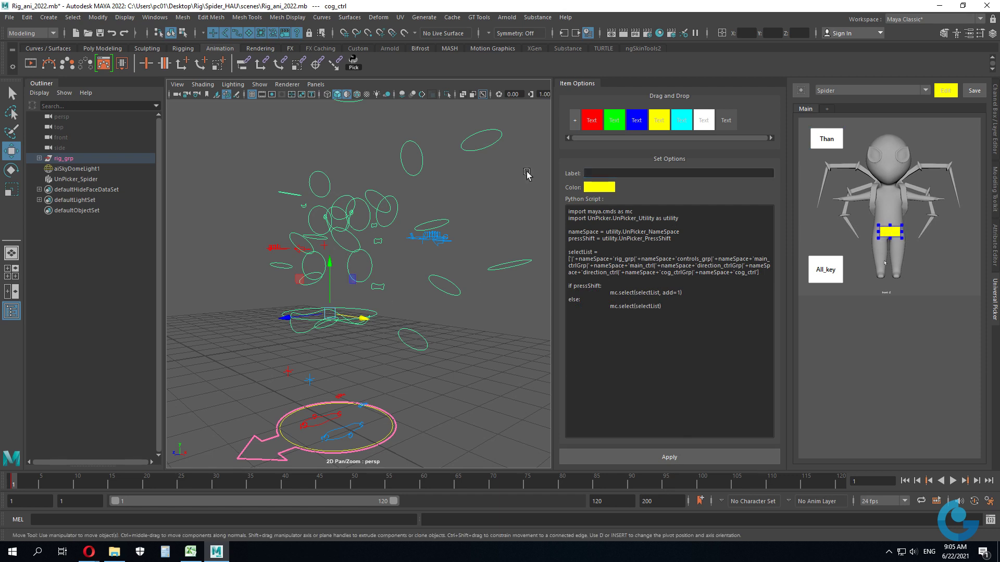
{"action": "key", "text": "alt"}
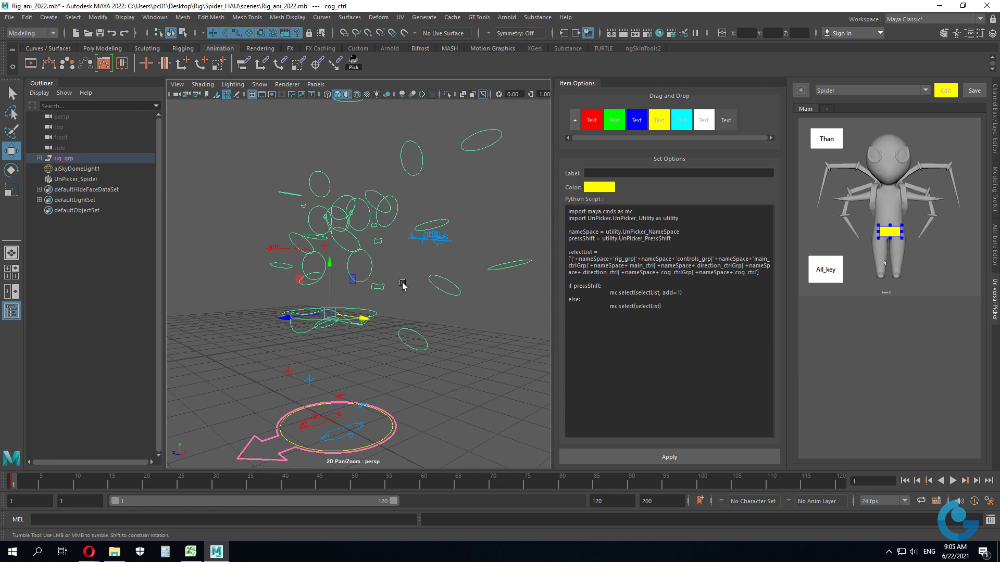
- With spine02_ctrl selected, add a blank yellow button just above the waist button
{"action": "left_click", "coordinate": [374, 270]}
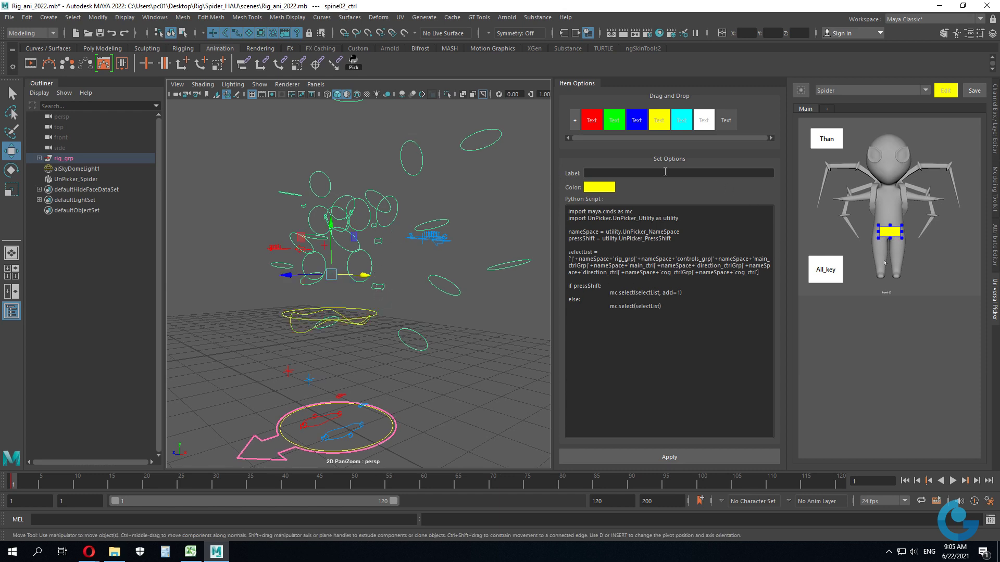
{"action": "left_click_drag", "start_coordinate": [659, 122], "coordinate": [893, 221]}
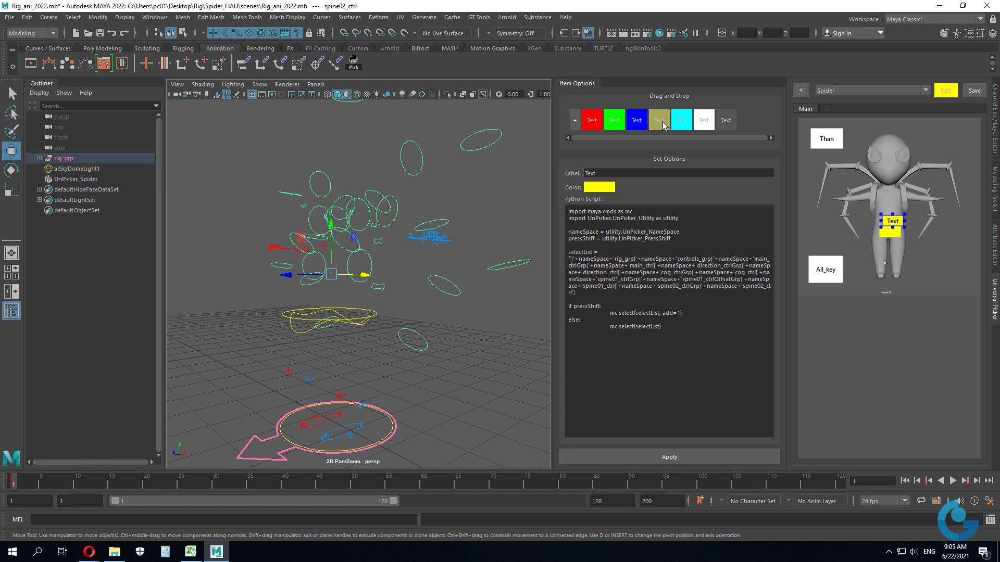
{"action": "double_click", "coordinate": [591, 173]}
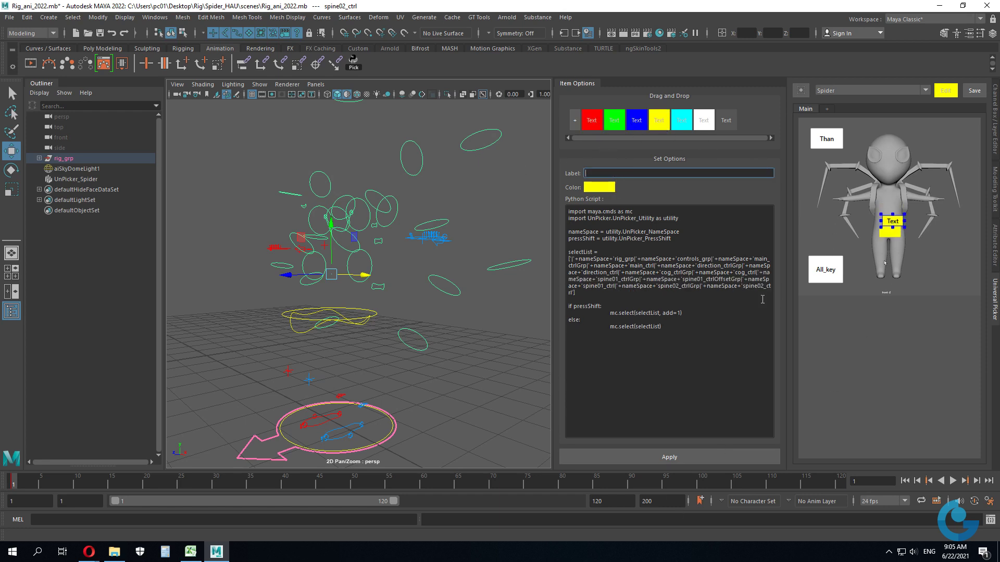
{"action": "left_click", "coordinate": [687, 457]}
{"action": "left_click_drag", "start_coordinate": [895, 216], "coordinate": [891, 211]}
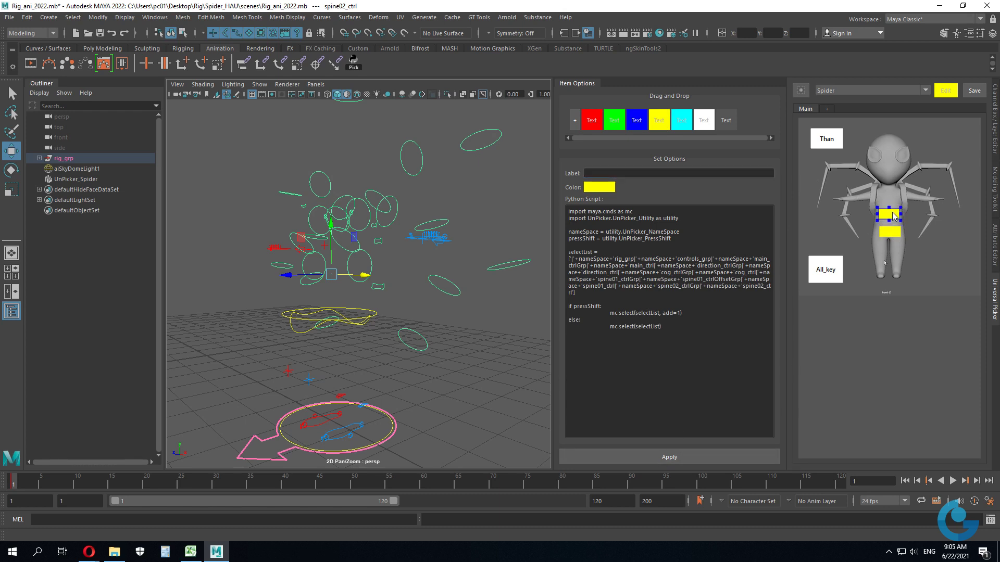
- With spine04_ctrl selected, add another blank yellow button higher on the body
{"action": "left_click", "coordinate": [382, 245]}
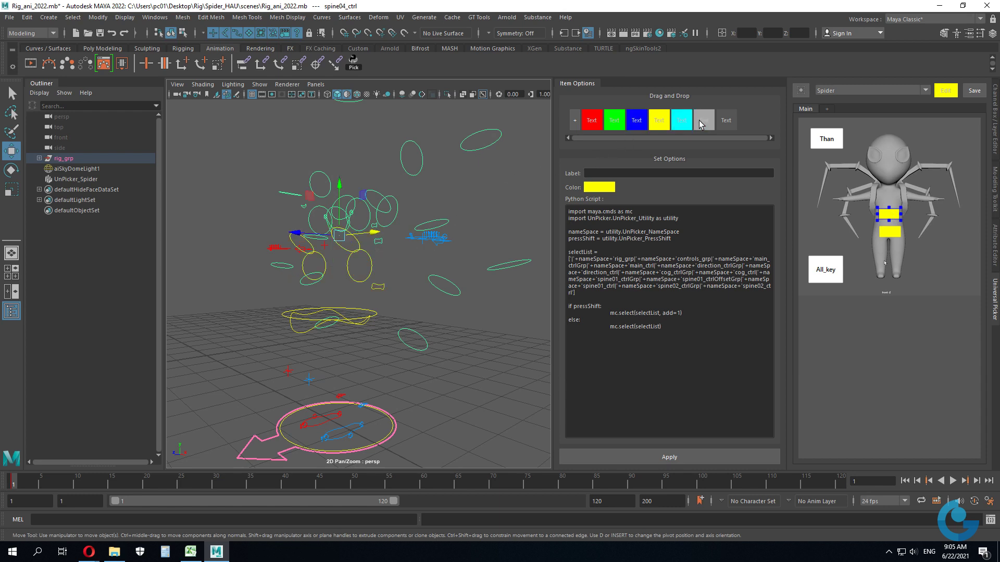
{"action": "mouse_move", "coordinate": [660, 124]}
{"action": "left_mouse_down"}
{"action": "mouse_move", "coordinate": [697, 177]}
{"action": "mouse_move", "coordinate": [891, 200]}
{"action": "left_mouse_up"}
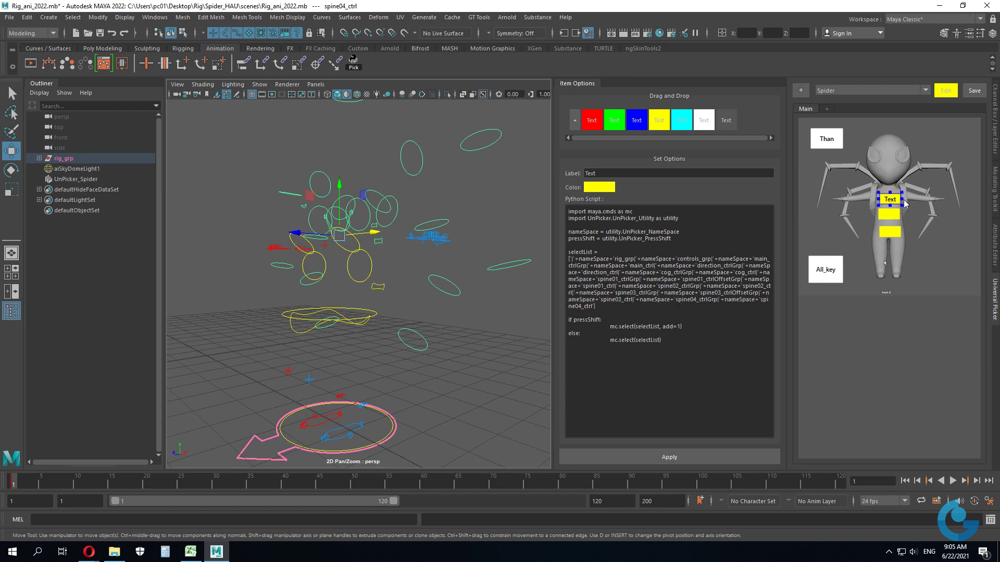
{"action": "double_click", "coordinate": [599, 173]}
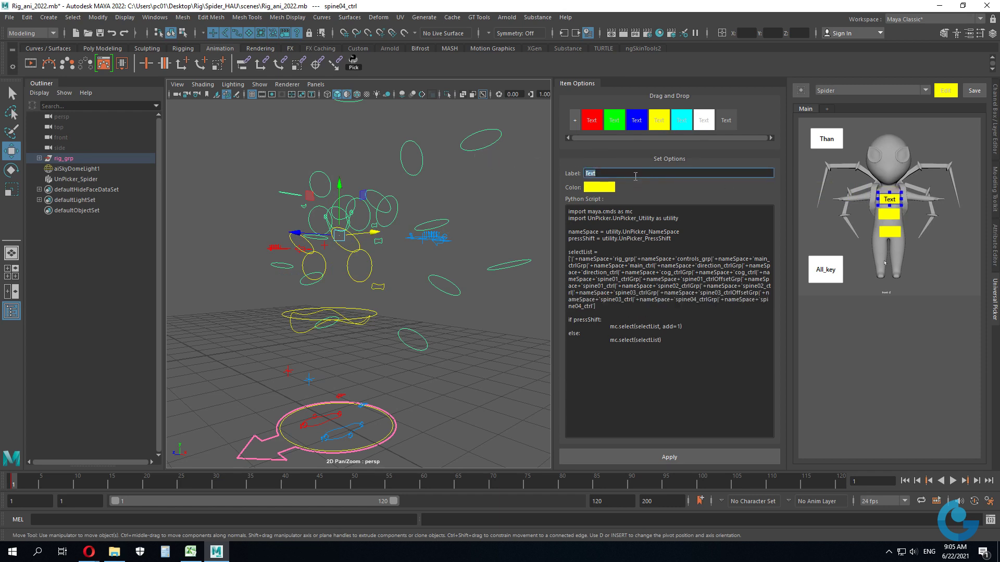
{"action": "left_click", "coordinate": [893, 204]}
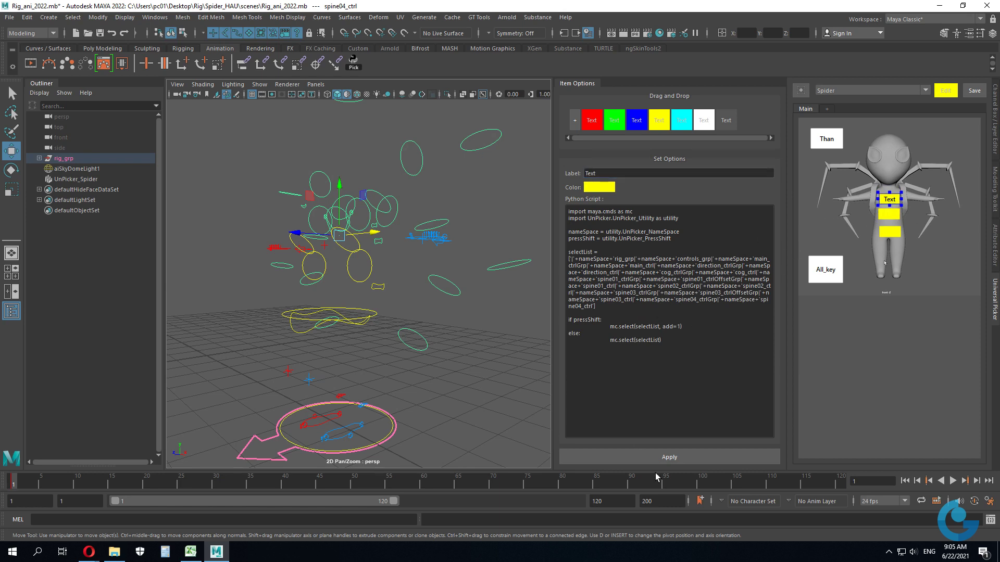
{"action": "left_click", "coordinate": [680, 455]}
{"action": "double_click", "coordinate": [608, 172]}
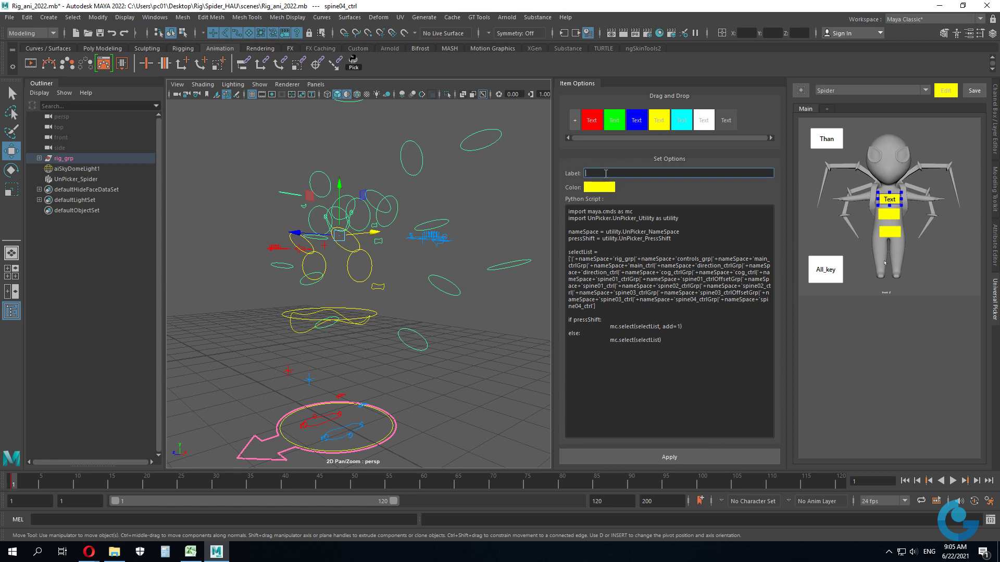
{"action": "left_click", "coordinate": [680, 455]}
- Select neckBase_ctrl and add a blank yellow picker button on the spider's neck
{"action": "left_click", "coordinate": [375, 227]}
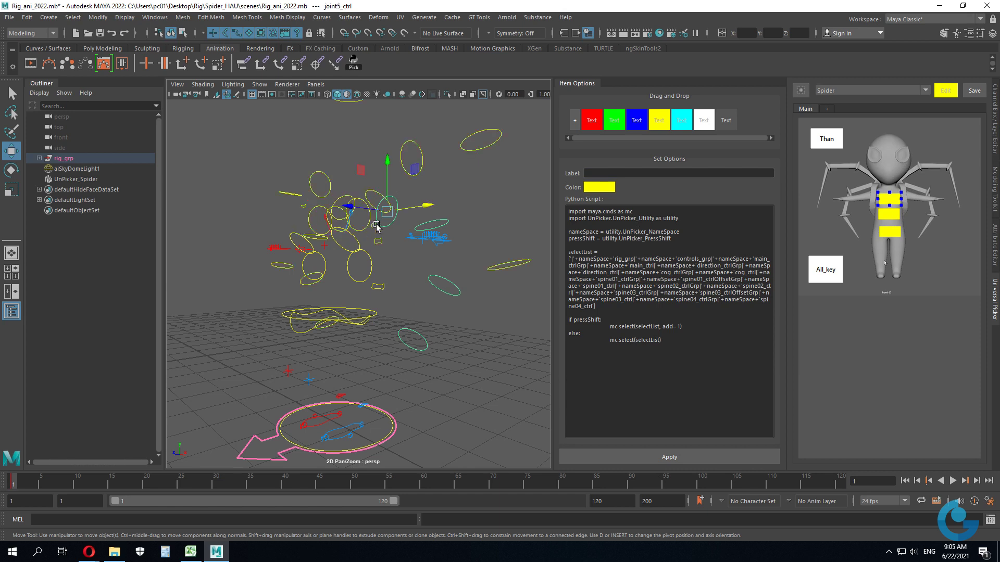
{"action": "left_click", "coordinate": [379, 232]}
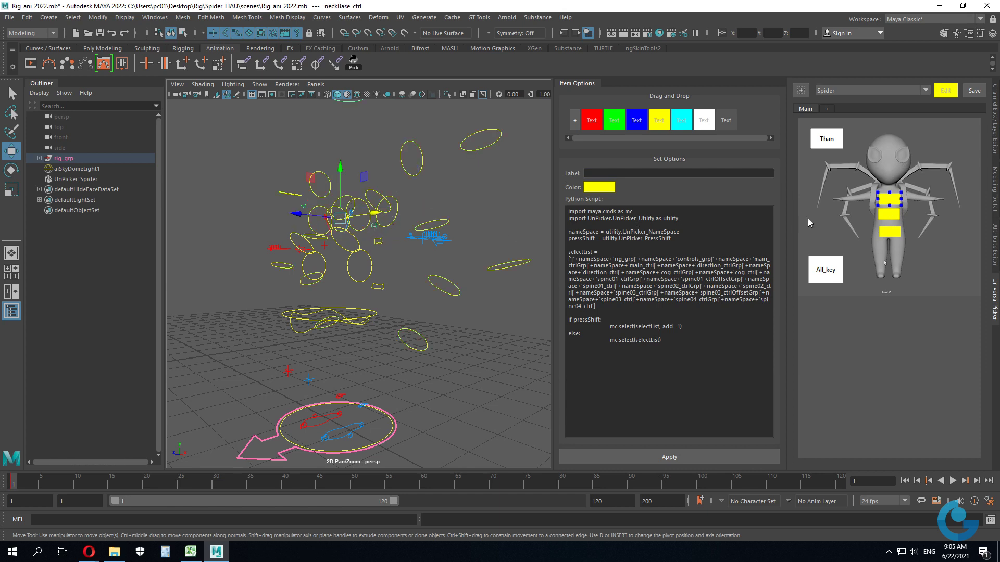
{"action": "left_click_drag", "start_coordinate": [658, 120], "coordinate": [893, 188]}
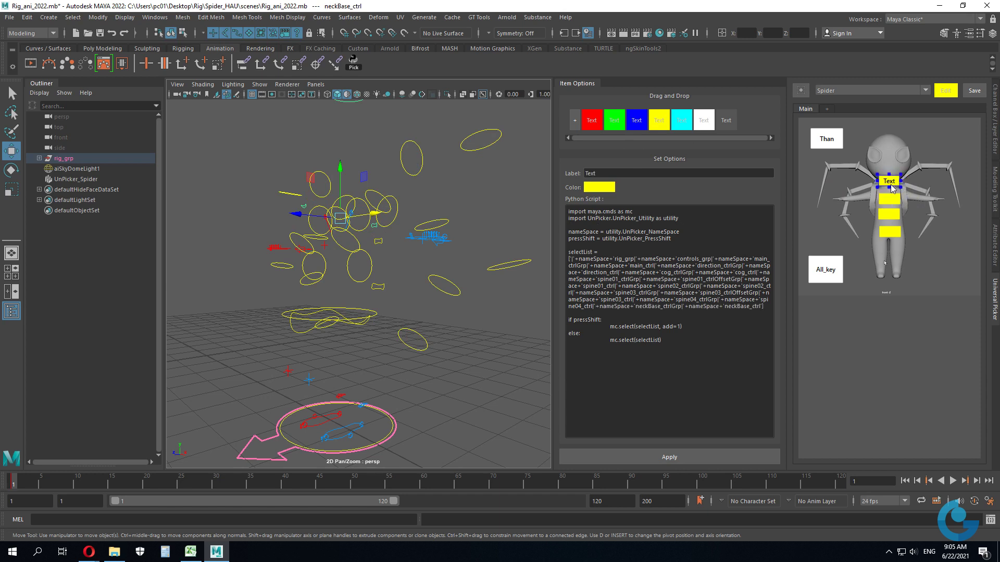
{"action": "key", "text": "Tab"}
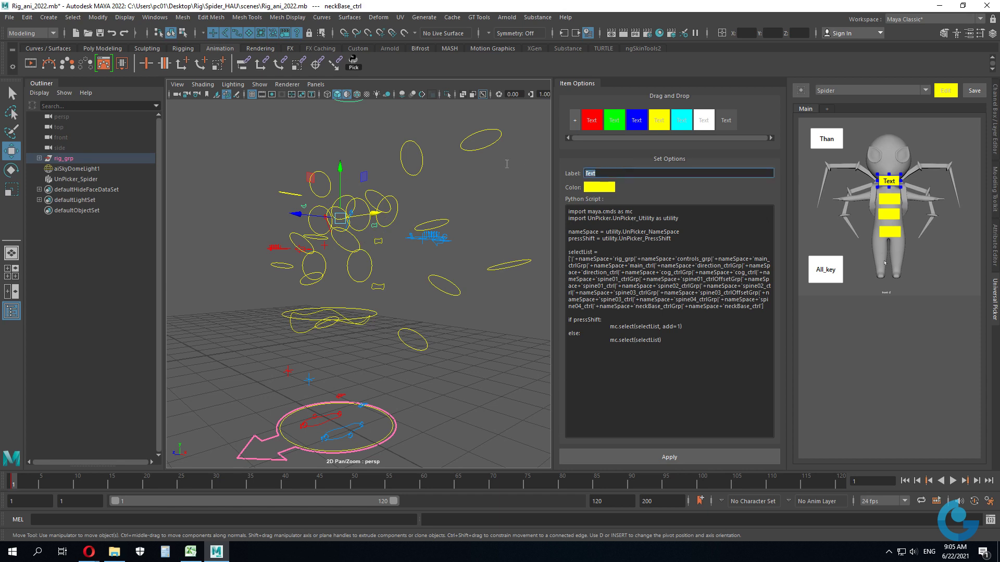
{"action": "key", "text": "BackSpace"}
{"action": "left_click", "coordinate": [676, 458]}
- Select head_ctrl and add a blank yellow picker button on the spider's head
{"action": "scroll", "coordinate": [439, 203], "scroll_direction": "down", "scroll_amount": 3}
{"action": "scroll", "coordinate": [376, 214], "scroll_direction": "down", "scroll_amount": 3}
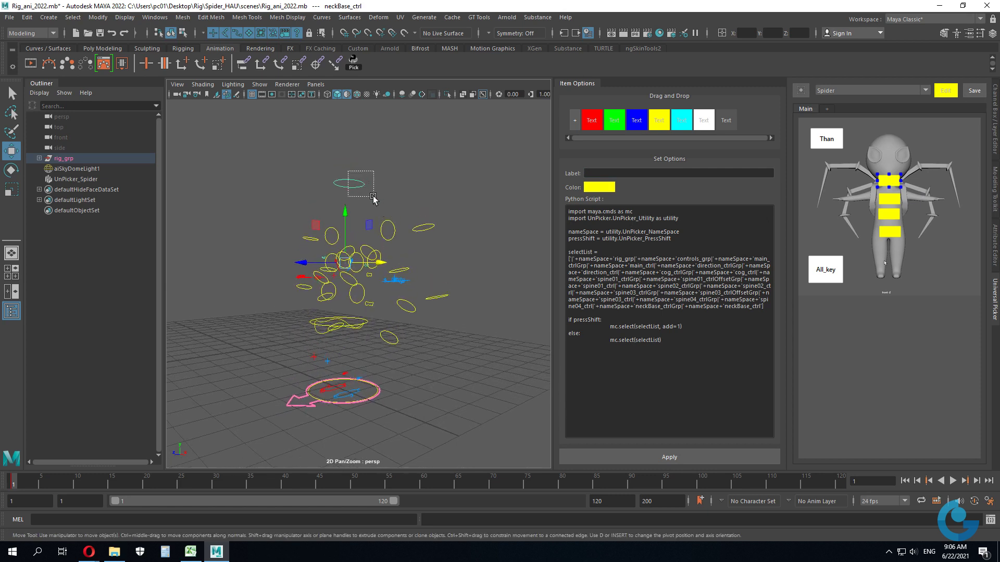
{"action": "left_click_drag", "start_coordinate": [345, 170], "coordinate": [376, 203]}
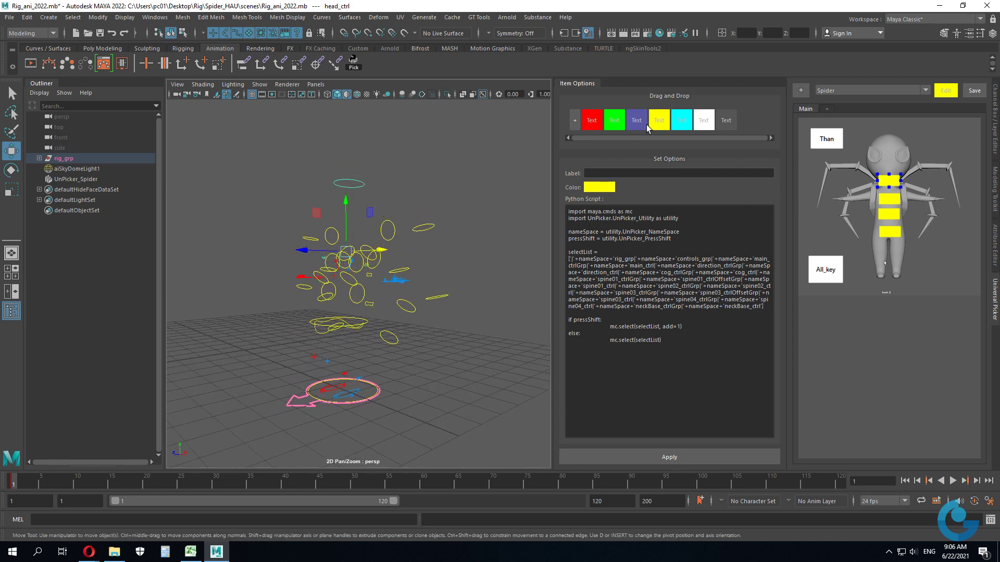
{"action": "mouse_move", "coordinate": [659, 121]}
{"action": "left_mouse_down"}
{"action": "mouse_move", "coordinate": [898, 143]}
{"action": "mouse_move", "coordinate": [889, 140]}
{"action": "left_mouse_up"}
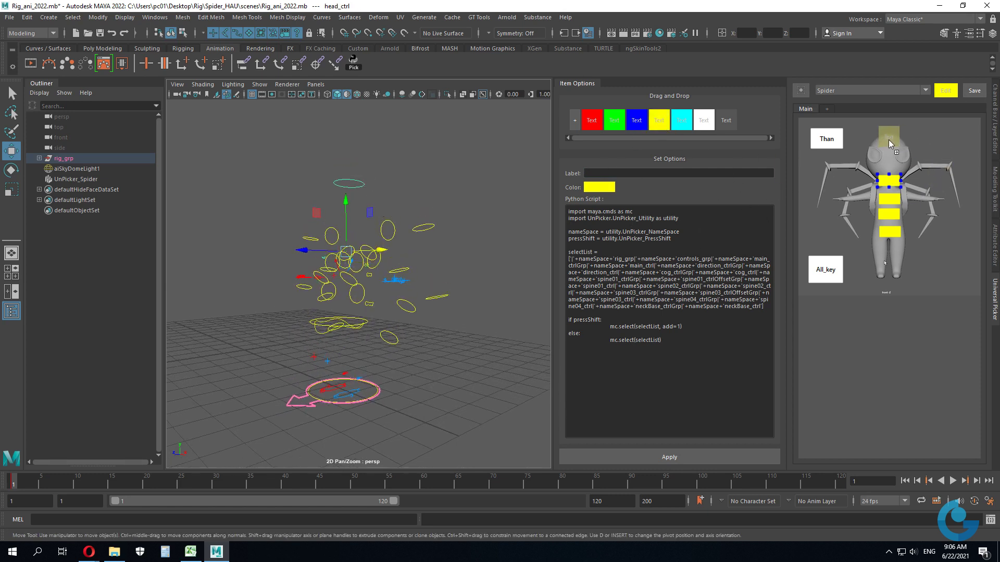
{"action": "double_click", "coordinate": [590, 173]}
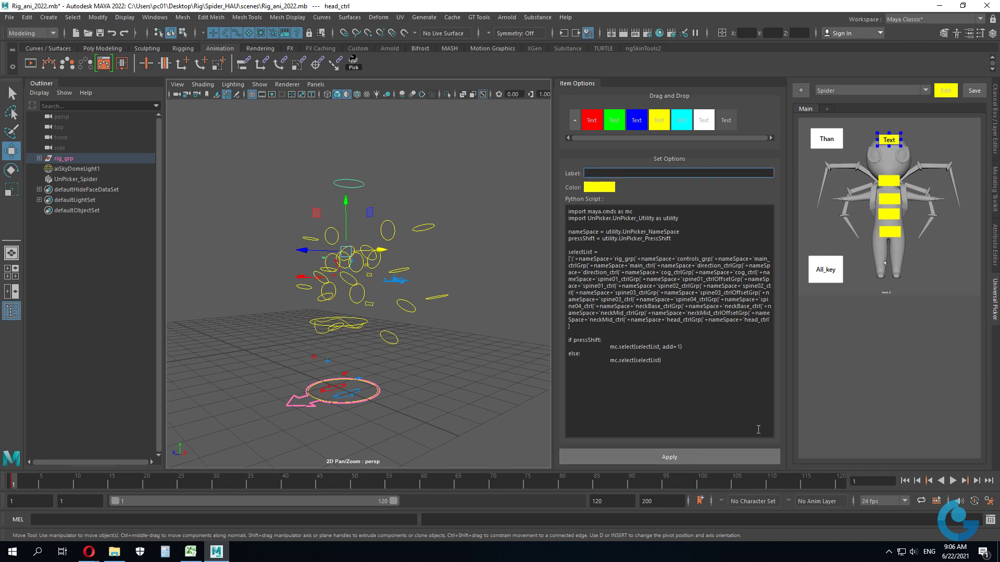
{"action": "left_click", "coordinate": [686, 456]}
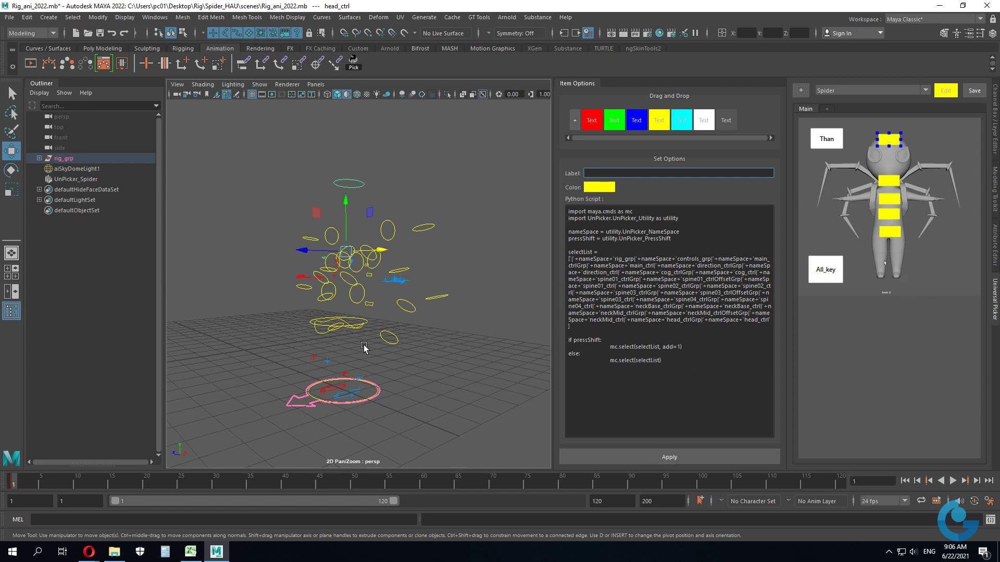
- Select left_foot_ik_ctrl and place an unlabelled red button beside the spider's foot
{"action": "mouse_move", "coordinate": [365, 348]}
{"action": "left_mouse_down", "text": "alt"}
{"action": "mouse_move", "coordinate": [406, 324]}
{"action": "mouse_move", "coordinate": [382, 386]}
{"action": "left_mouse_up", "text": "alt"}
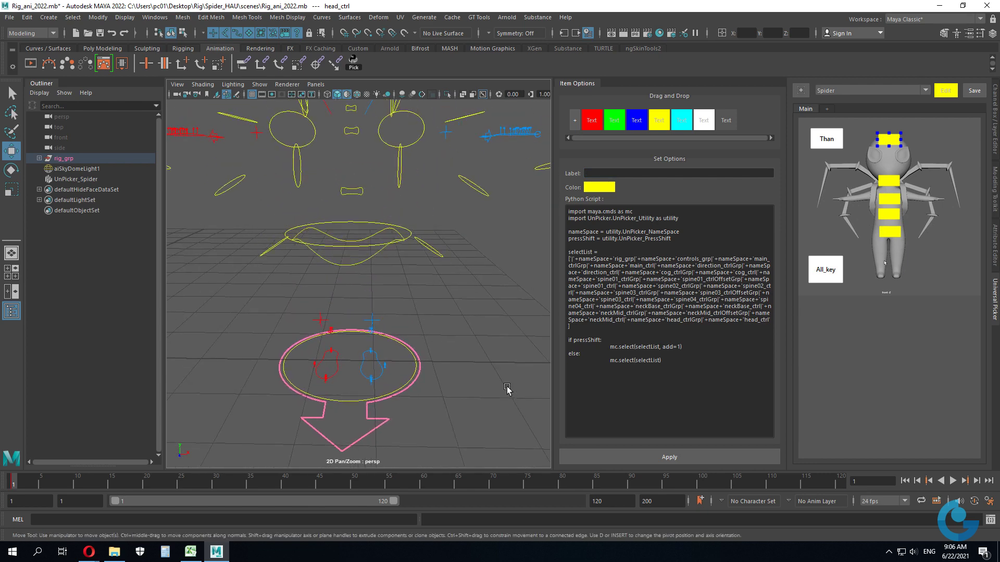
{"action": "left_click", "coordinate": [381, 387]}
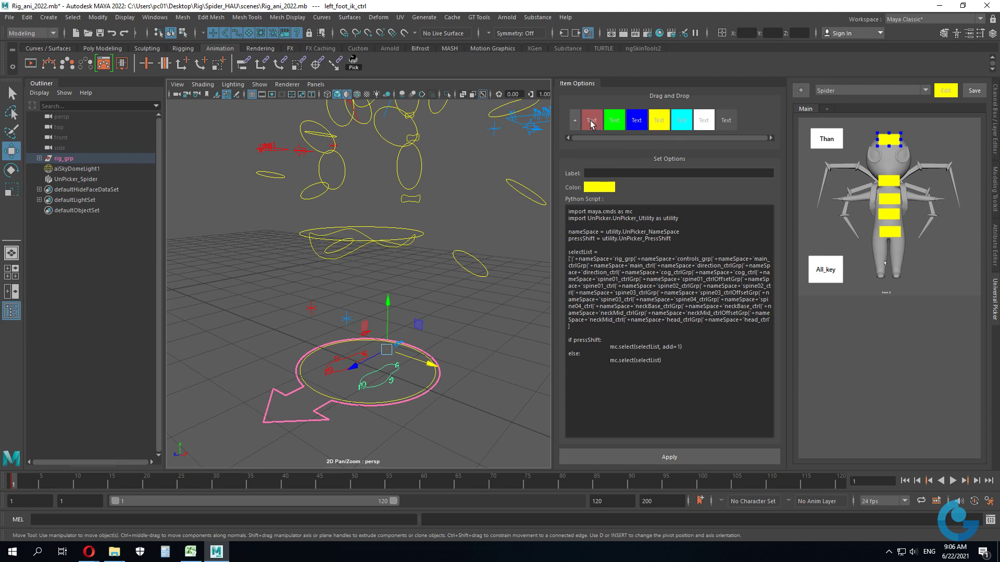
{"action": "left_click_drag", "start_coordinate": [591, 121], "coordinate": [929, 275]}
{"action": "left_click_drag", "start_coordinate": [899, 281], "coordinate": [913, 282]}
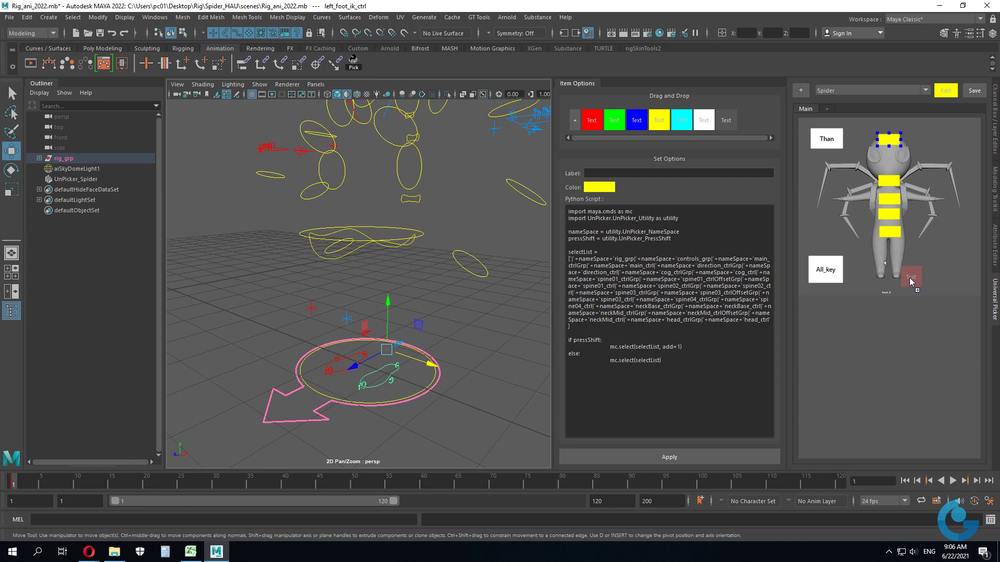
{"action": "left_click", "coordinate": [910, 280]}
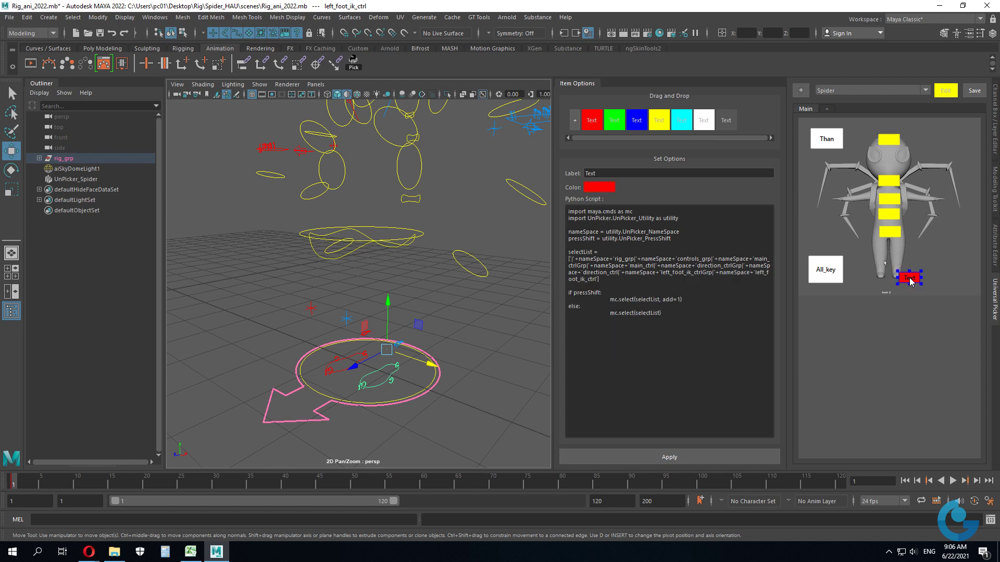
{"action": "double_click", "coordinate": [614, 173]}
{"action": "key", "text": "BackSpace"}
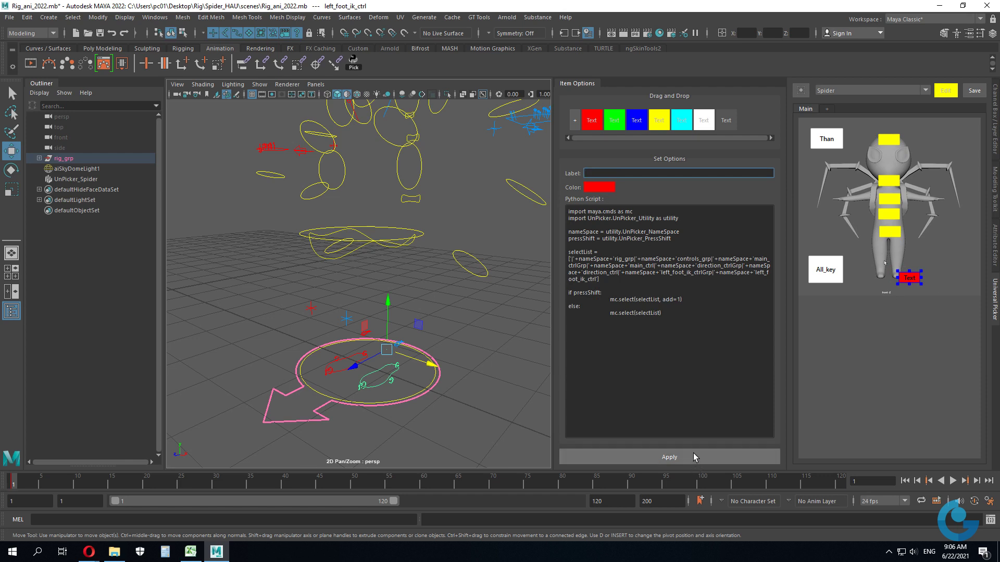
{"action": "left_click", "coordinate": [695, 457]}
- Add an unlabelled blue button beside the other foot and nudge it slightly right
{"action": "left_click_drag", "start_coordinate": [643, 131], "coordinate": [868, 279]}
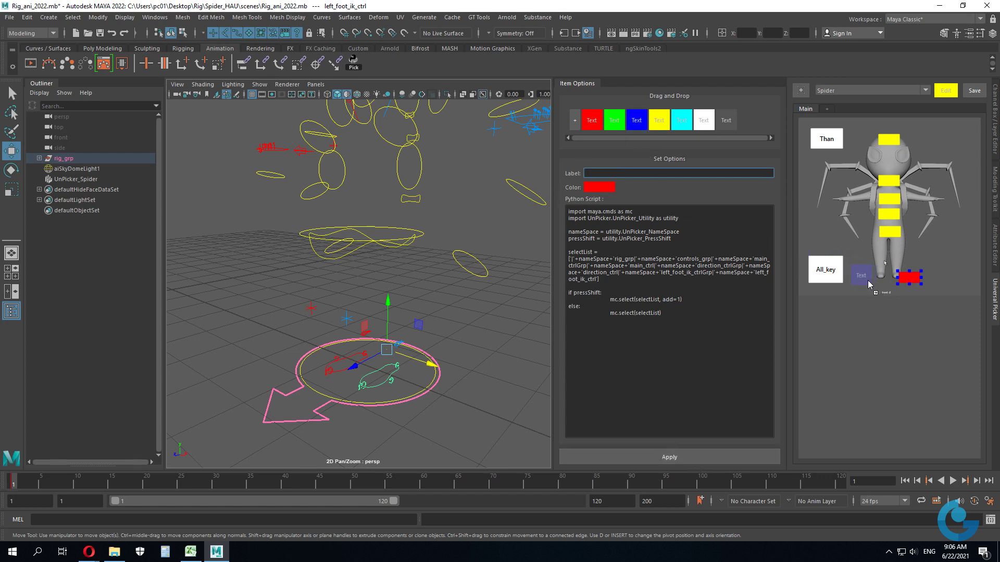
{"action": "left_click", "coordinate": [875, 285]}
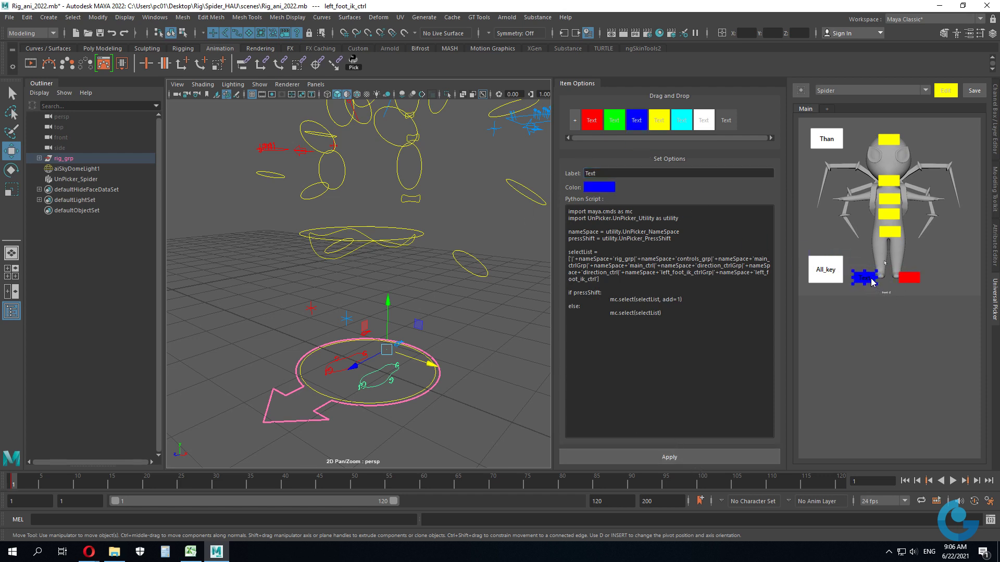
{"action": "double_click", "coordinate": [608, 172]}
{"action": "key", "text": "BackSpace"}
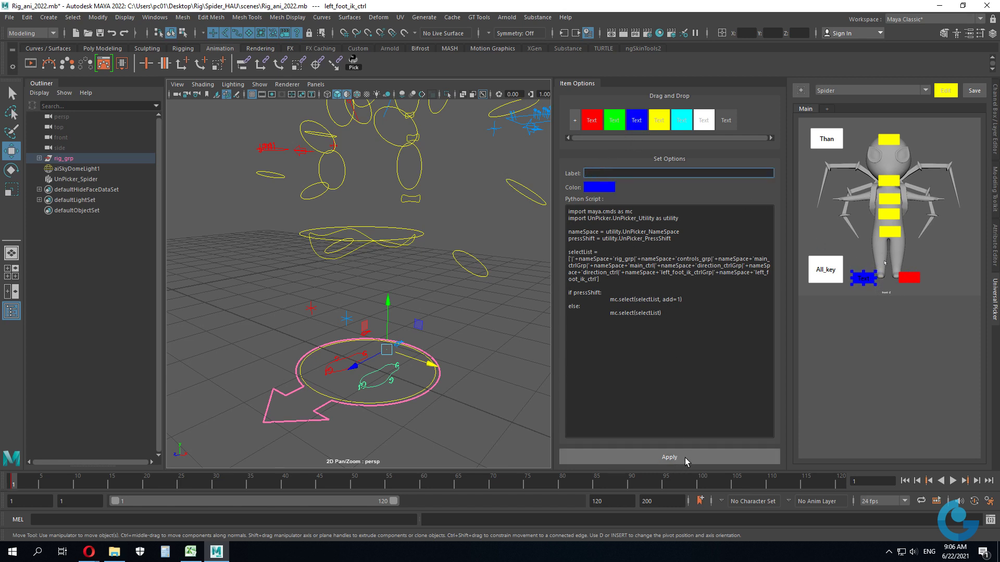
{"action": "left_click", "coordinate": [686, 458]}
{"action": "left_click_drag", "start_coordinate": [866, 276], "coordinate": [870, 275]}
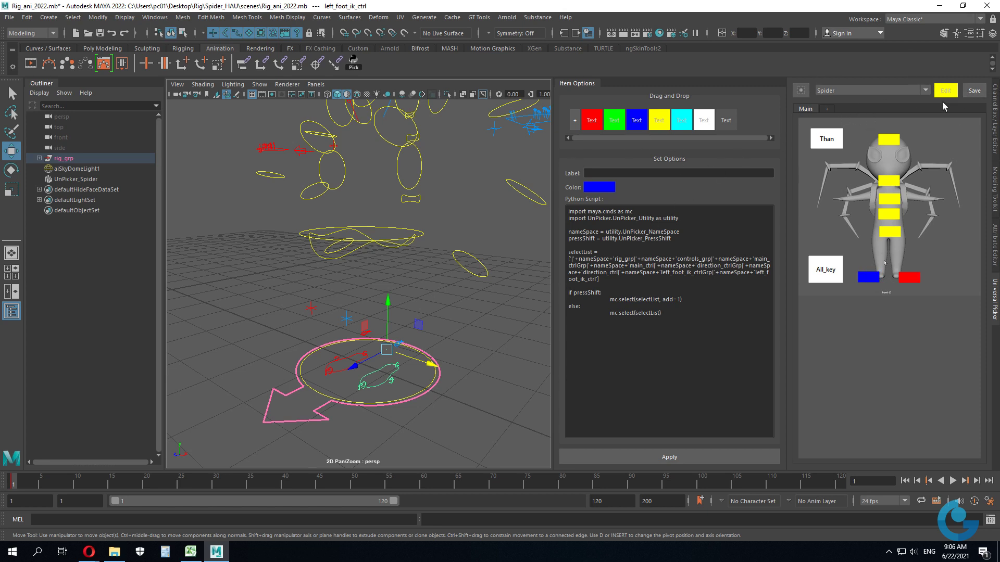
- Save the picker layout and exit picker editing mode
{"action": "left_click", "coordinate": [979, 96]}
{"action": "left_click", "coordinate": [949, 95]}
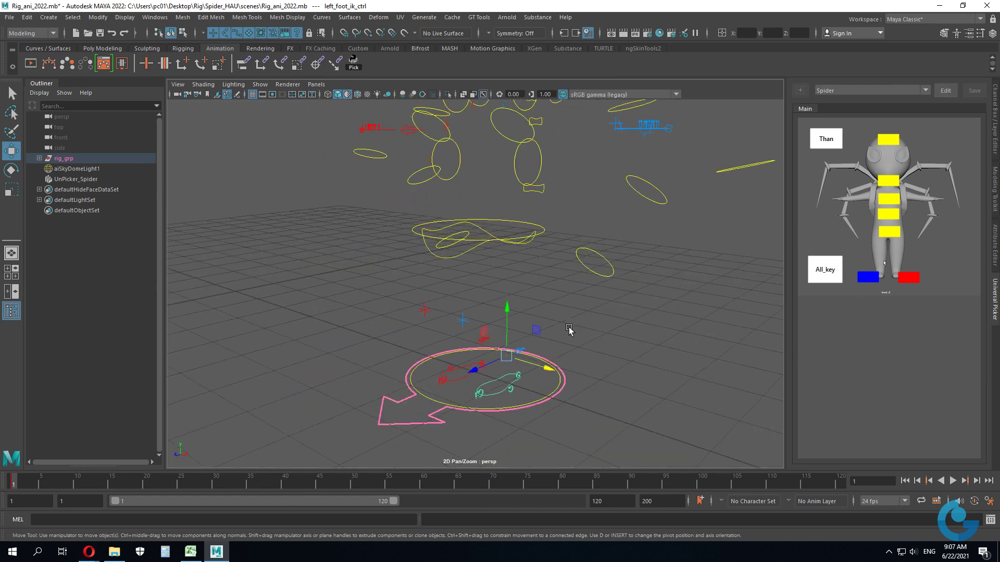
{"action": "scroll", "coordinate": [569, 331], "scroll_direction": "down", "scroll_amount": 2}
{"action": "scroll", "coordinate": [573, 326], "scroll_direction": "down", "scroll_amount": 3}
{"action": "scroll", "coordinate": [577, 319], "scroll_direction": "down", "scroll_amount": 3}
{"action": "scroll", "coordinate": [582, 311], "scroll_direction": "down", "scroll_amount": 2}
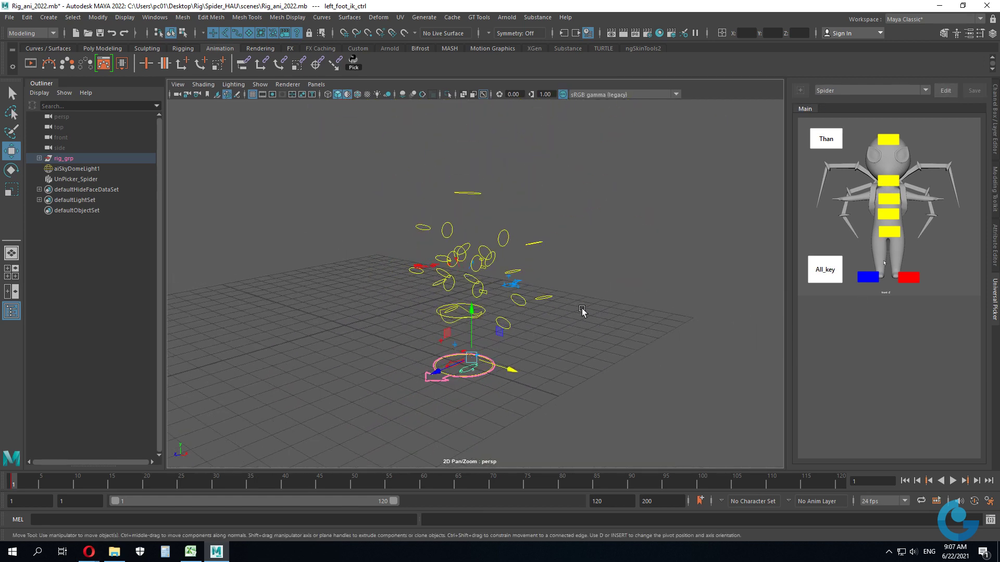
- Test the picker's all-controls, head and spine buttons down to cog_ctrl on the rig
{"action": "left_click", "coordinate": [825, 269]}
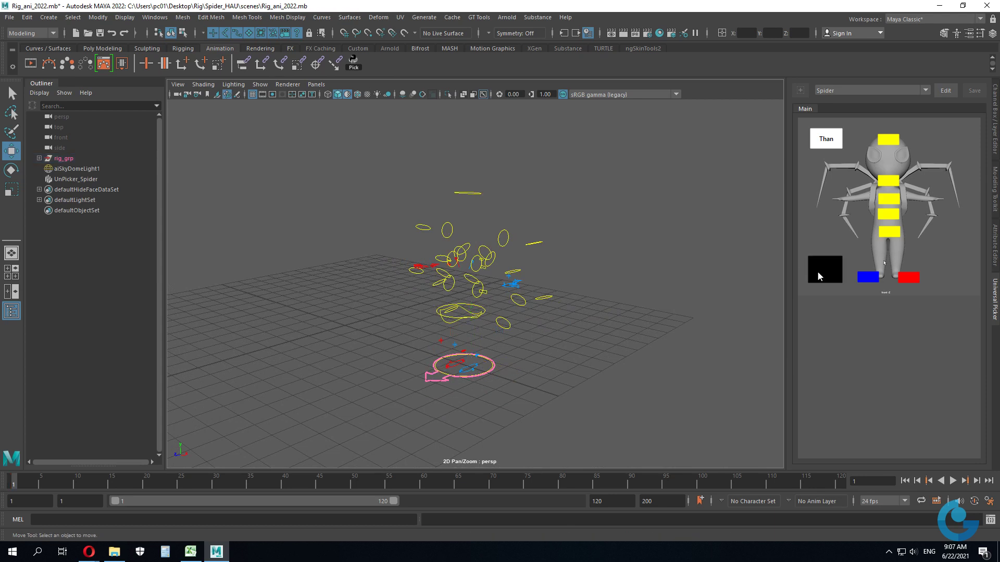
{"action": "left_click", "coordinate": [830, 147]}
{"action": "left_click", "coordinate": [888, 140]}
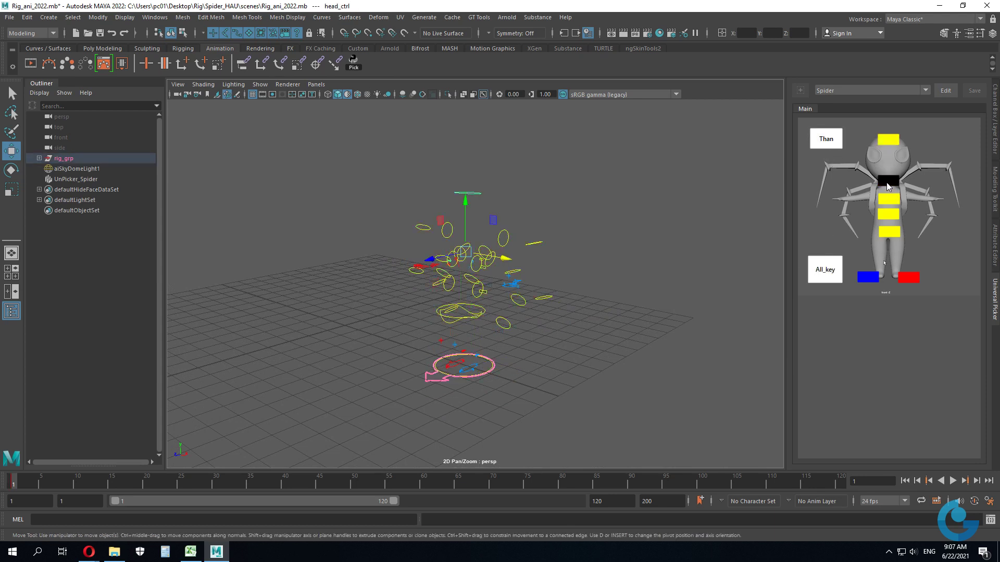
{"action": "left_click", "coordinate": [888, 182]}
{"action": "left_click", "coordinate": [888, 215]}
{"action": "left_click", "coordinate": [889, 232]}
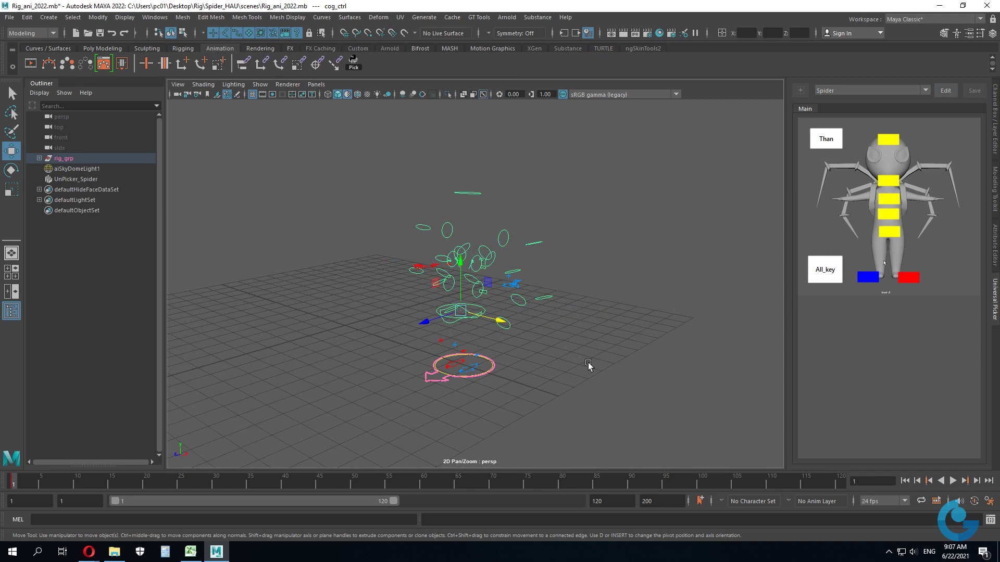
- Show the GEO mesh layer, hide the CTROL control layers, and clear the selection
{"action": "scroll", "coordinate": [507, 365], "scroll_direction": "up", "scroll_amount": 1}
{"action": "scroll", "coordinate": [599, 372], "scroll_direction": "up", "scroll_amount": 2}
{"action": "scroll", "coordinate": [573, 371], "scroll_direction": "up", "scroll_amount": 2}
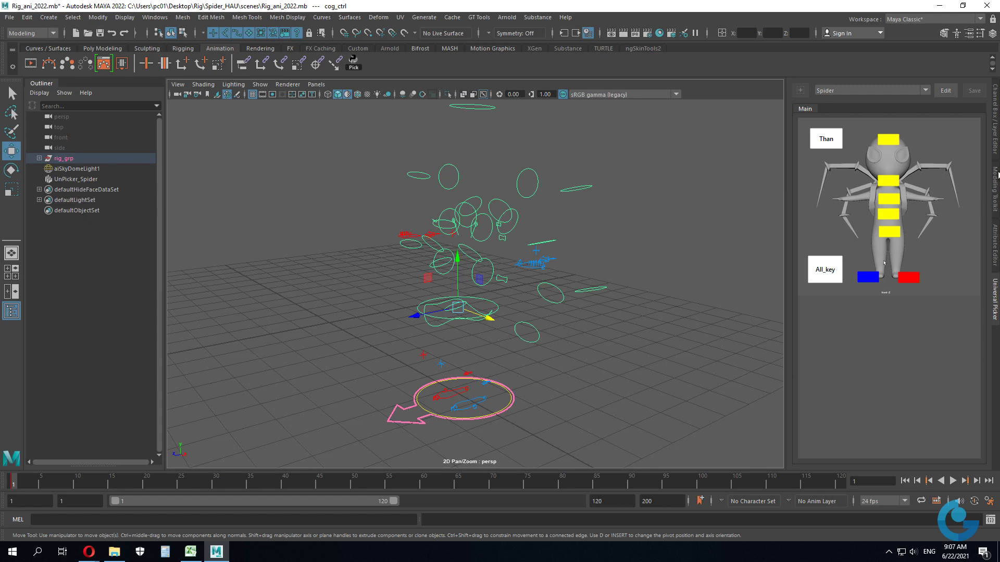
{"action": "left_click", "coordinate": [996, 156]}
{"action": "left_click", "coordinate": [866, 378]}
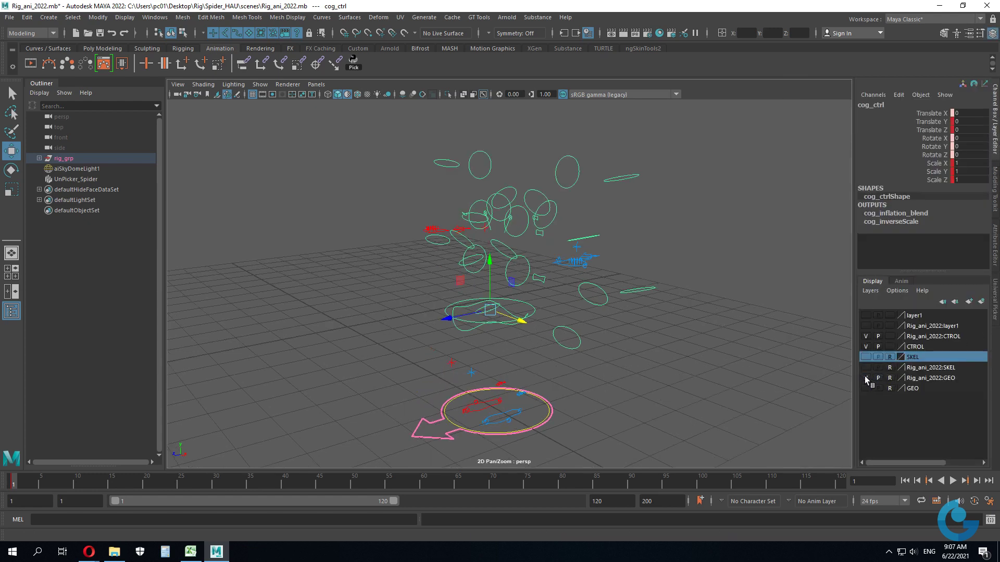
{"action": "left_click", "coordinate": [866, 388]}
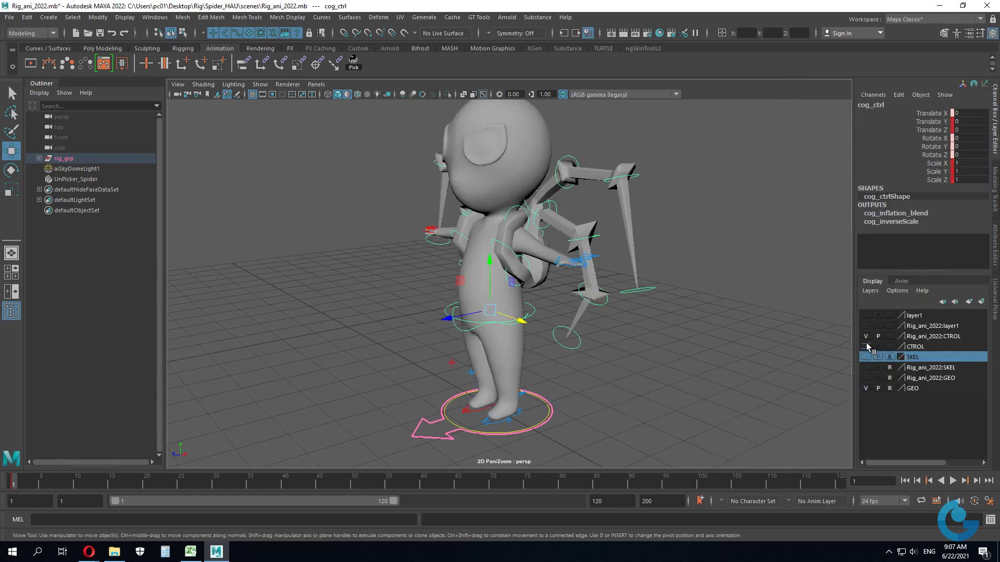
{"action": "left_click", "coordinate": [866, 346]}
{"action": "left_click", "coordinate": [865, 335]}
{"action": "left_click", "coordinate": [679, 348]}
- Pick the left foot IK control from the Spider picker, test-move the foot, then undo
{"action": "left_click_drag", "start_coordinate": [680, 348], "coordinate": [651, 333], "text": "alt"}
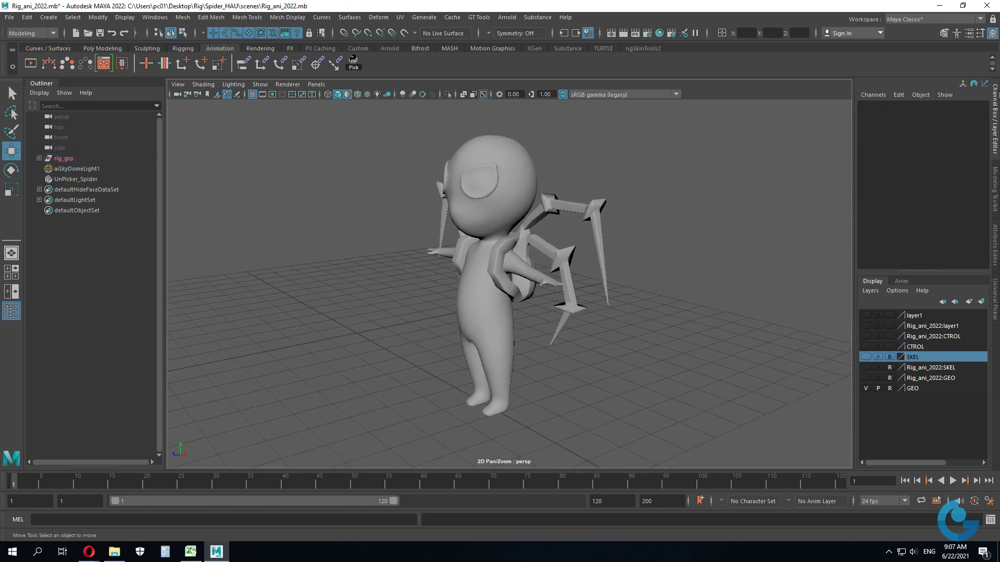
{"action": "left_click", "coordinate": [997, 293]}
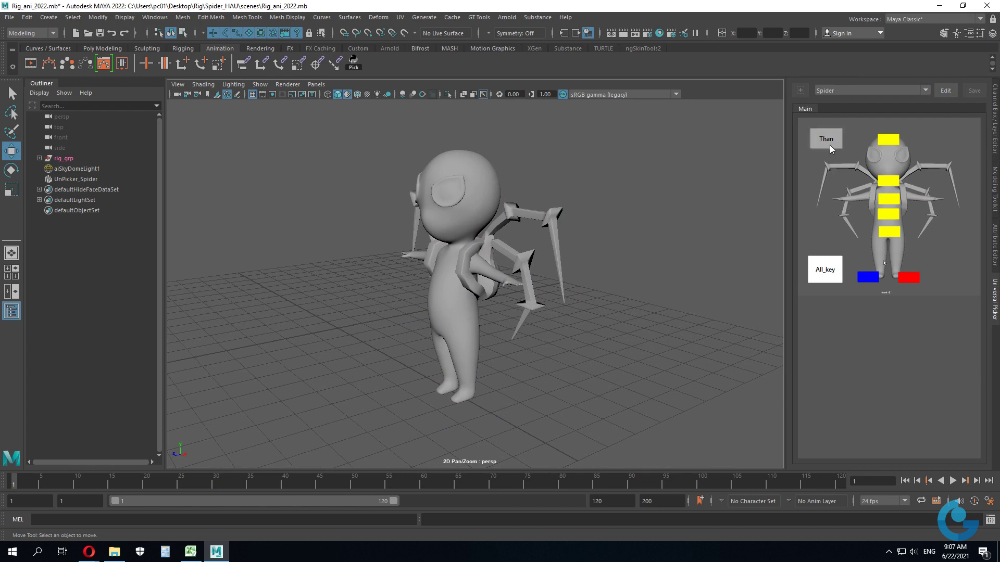
{"action": "left_click", "coordinate": [828, 269]}
{"action": "key", "text": "f"}
{"action": "left_click", "coordinate": [909, 277]}
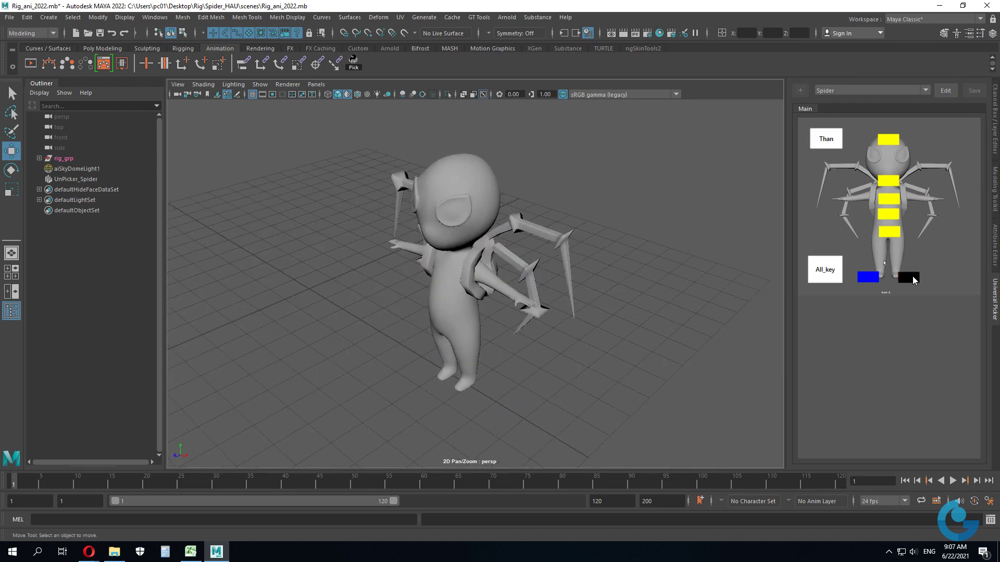
{"action": "key", "text": "f"}
{"action": "mouse_move", "coordinate": [424, 316]}
{"action": "left_mouse_down", "text": "alt"}
{"action": "mouse_move", "coordinate": [520, 322]}
{"action": "mouse_move", "coordinate": [484, 356]}
{"action": "left_mouse_up", "text": "alt"}
{"action": "scroll", "coordinate": [485, 357], "scroll_direction": "up", "scroll_amount": 3}
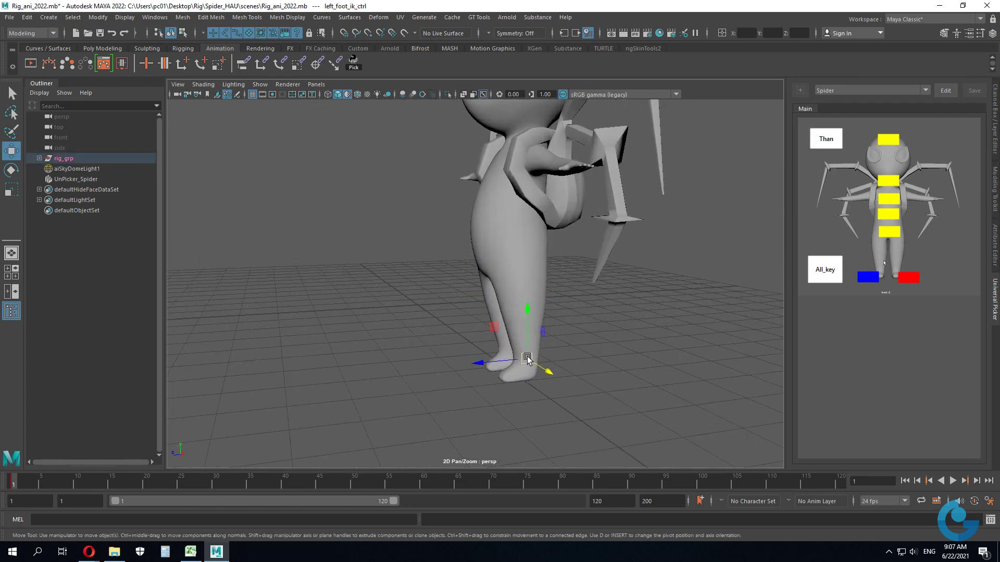
{"action": "middle_click_drag", "start_coordinate": [501, 352], "coordinate": [525, 320]}
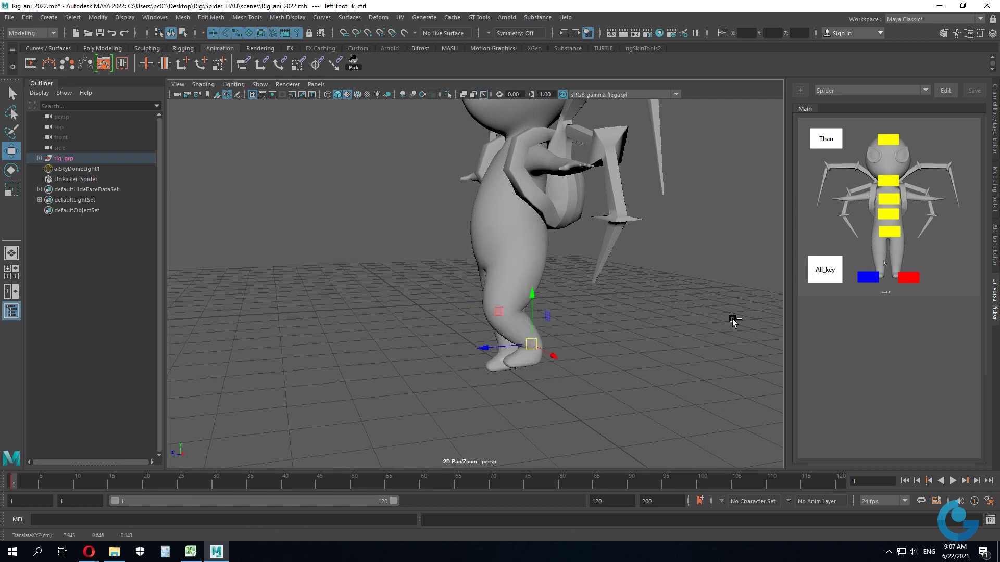
{"action": "key", "text": "ctrl+z"}
- Pick the head control from the picker, test-rotate the head, then undo
{"action": "left_click_drag", "start_coordinate": [544, 390], "coordinate": [568, 383], "text": "alt"}
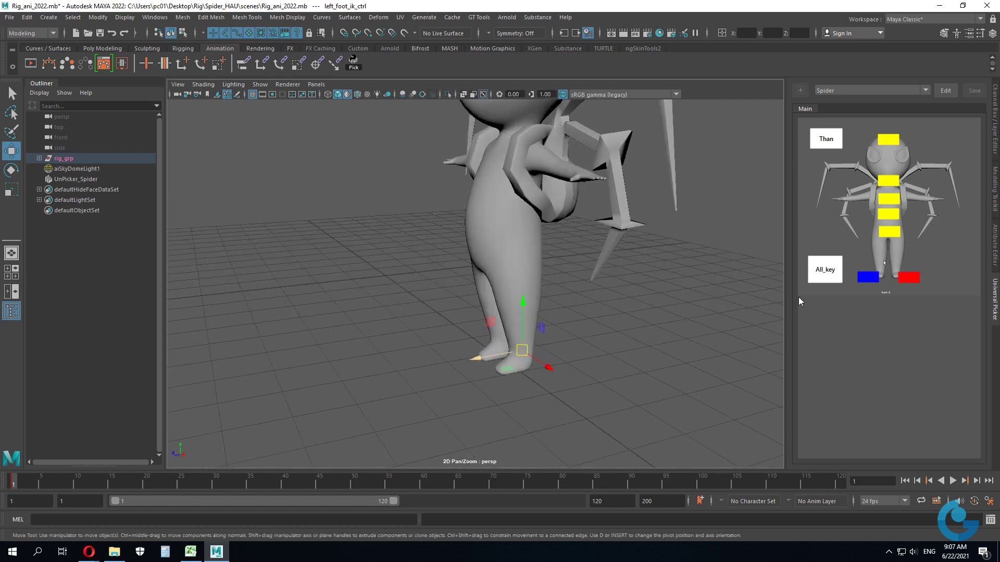
{"action": "mouse_move", "coordinate": [518, 351]}
{"action": "left_mouse_down", "text": "alt"}
{"action": "mouse_move", "coordinate": [657, 375]}
{"action": "mouse_move", "coordinate": [534, 371]}
{"action": "mouse_move", "coordinate": [569, 351]}
{"action": "left_mouse_up", "text": "alt"}
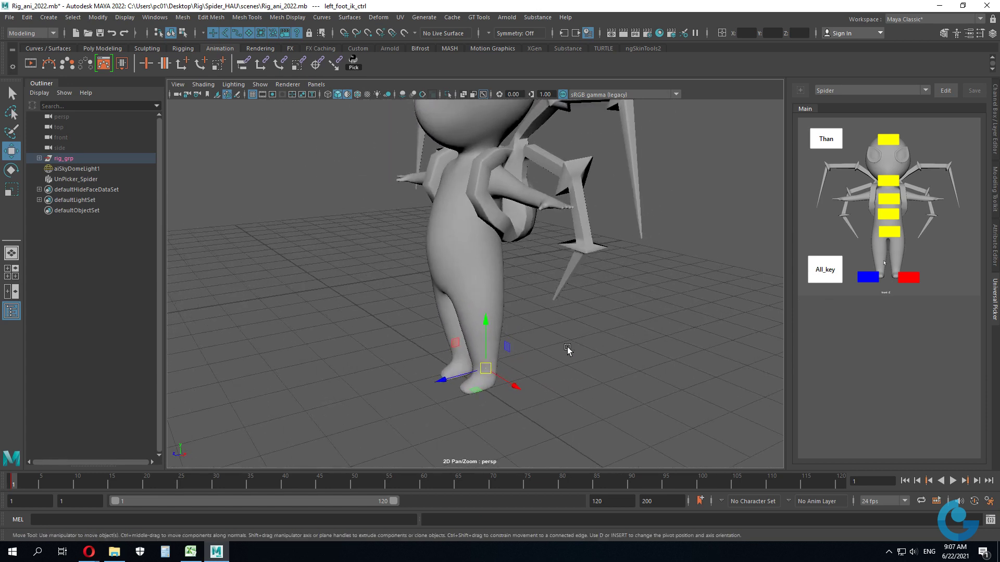
{"action": "left_click", "coordinate": [888, 139]}
{"action": "key", "text": "f"}
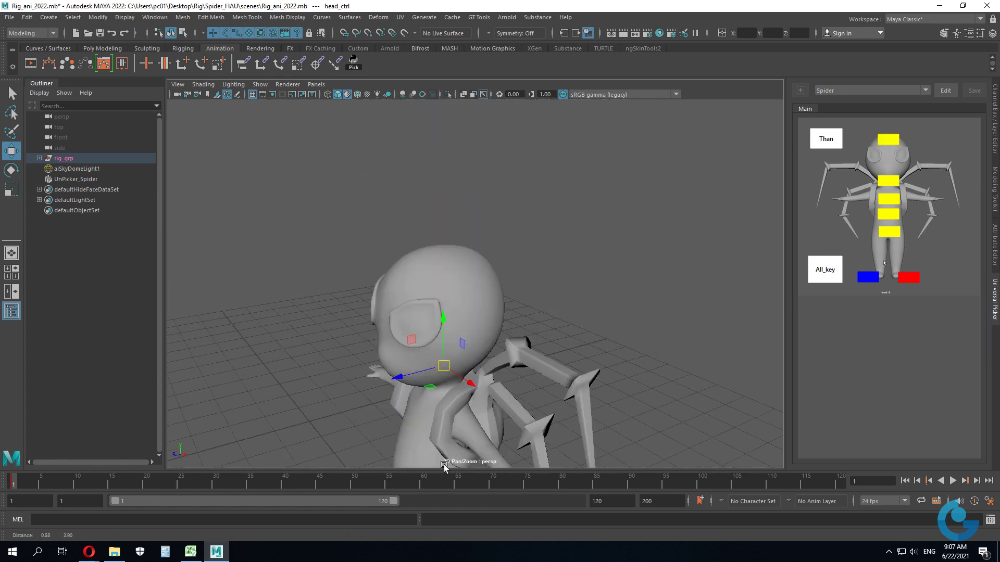
{"action": "left_click_drag", "start_coordinate": [547, 373], "coordinate": [544, 342], "text": "alt"}
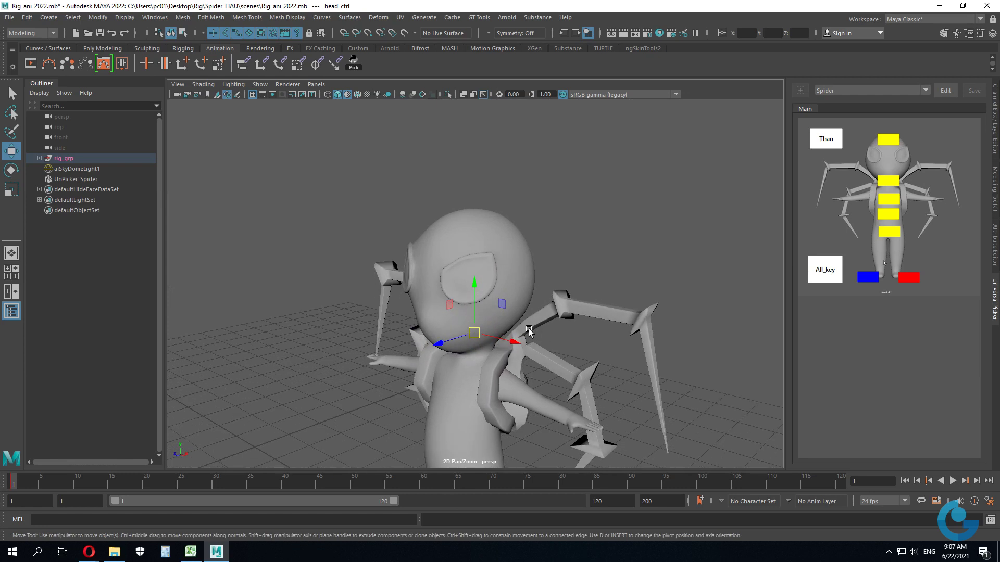
{"action": "key", "text": "e"}
{"action": "mouse_move", "coordinate": [489, 261]}
{"action": "left_mouse_down"}
{"action": "mouse_move", "coordinate": [511, 330]}
{"action": "mouse_move", "coordinate": [496, 323]}
{"action": "mouse_move", "coordinate": [490, 270]}
{"action": "left_mouse_up"}
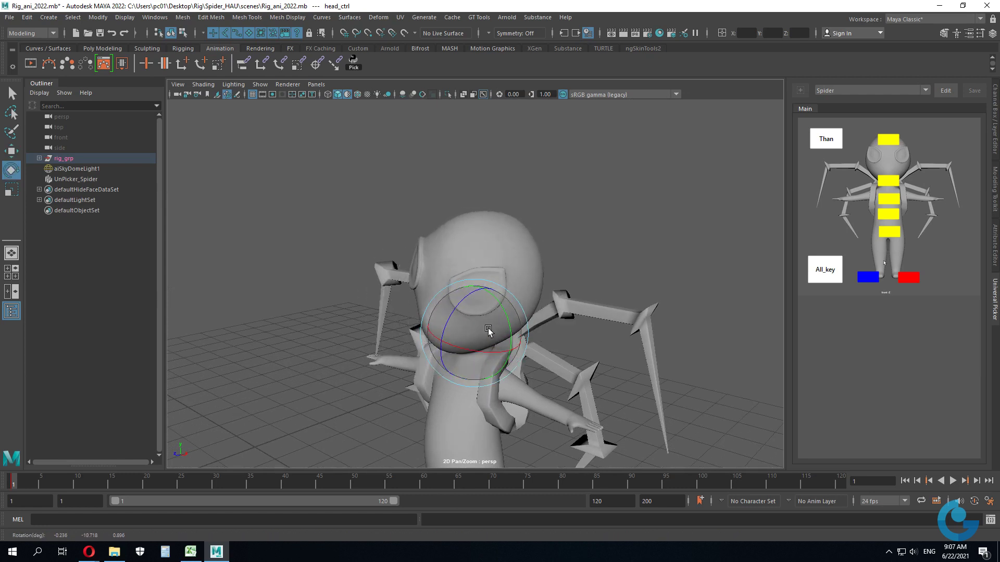
{"action": "key", "text": "ctrl+z"}
- Pick cog_ctrl, test-rotate the body from the hips, undo, and bring back the Spider picker
{"action": "middle_click_drag", "start_coordinate": [607, 376], "coordinate": [617, 287], "text": "alt"}
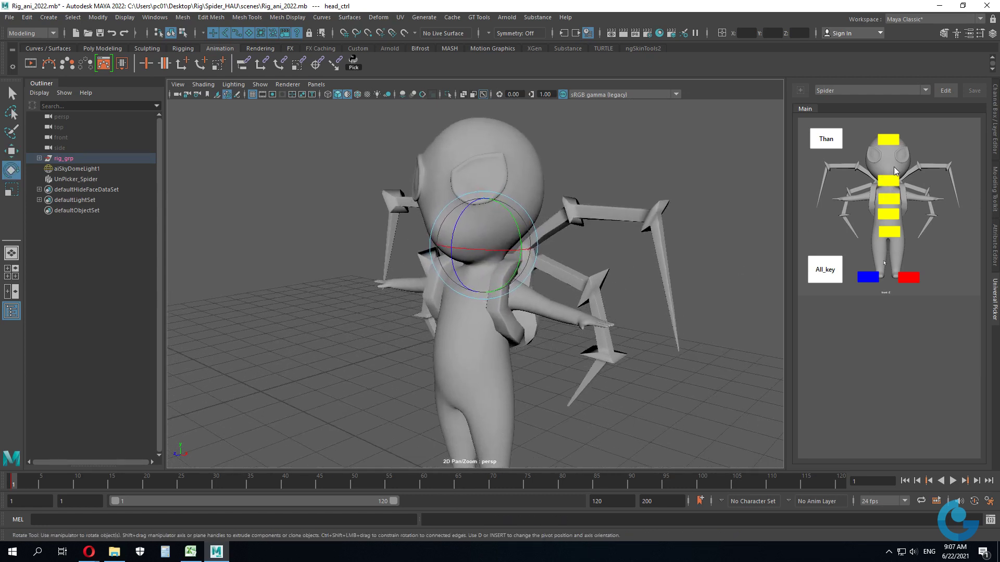
{"action": "left_click", "coordinate": [825, 143]}
{"action": "scroll", "coordinate": [711, 260], "scroll_direction": "down", "scroll_amount": 5}
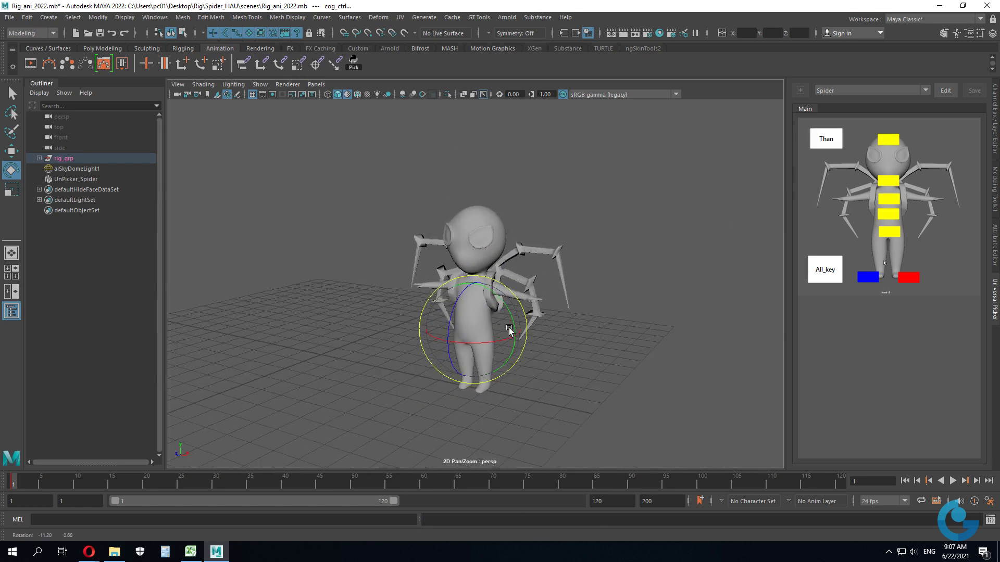
{"action": "mouse_move", "coordinate": [500, 327]}
{"action": "left_mouse_down", "text": "alt"}
{"action": "mouse_move", "coordinate": [533, 327]}
{"action": "mouse_move", "coordinate": [554, 298]}
{"action": "left_mouse_up", "text": "alt"}
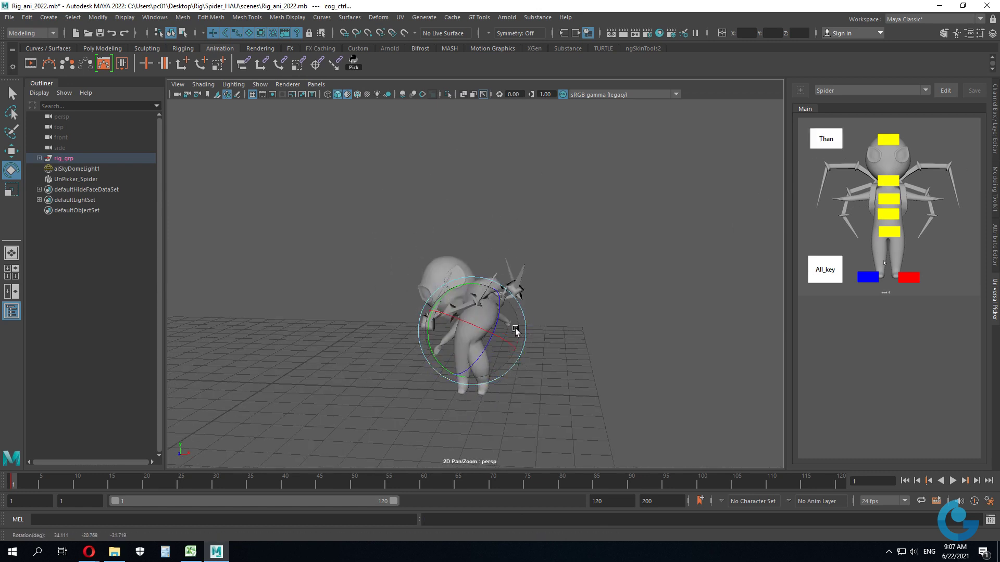
{"action": "key", "text": "ctrl+z"}
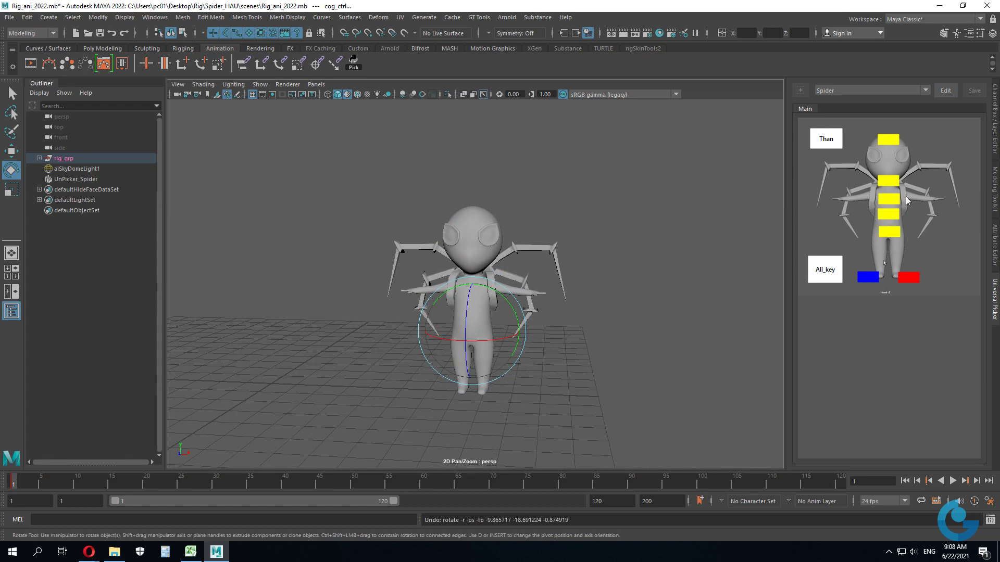
{"action": "left_click", "coordinate": [996, 134]}
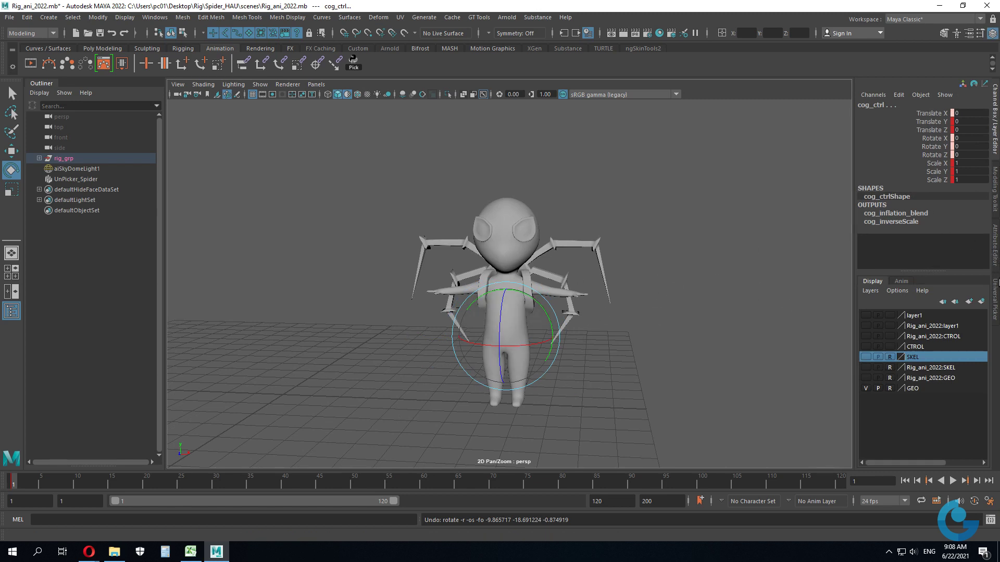
{"action": "left_click", "coordinate": [996, 292]}
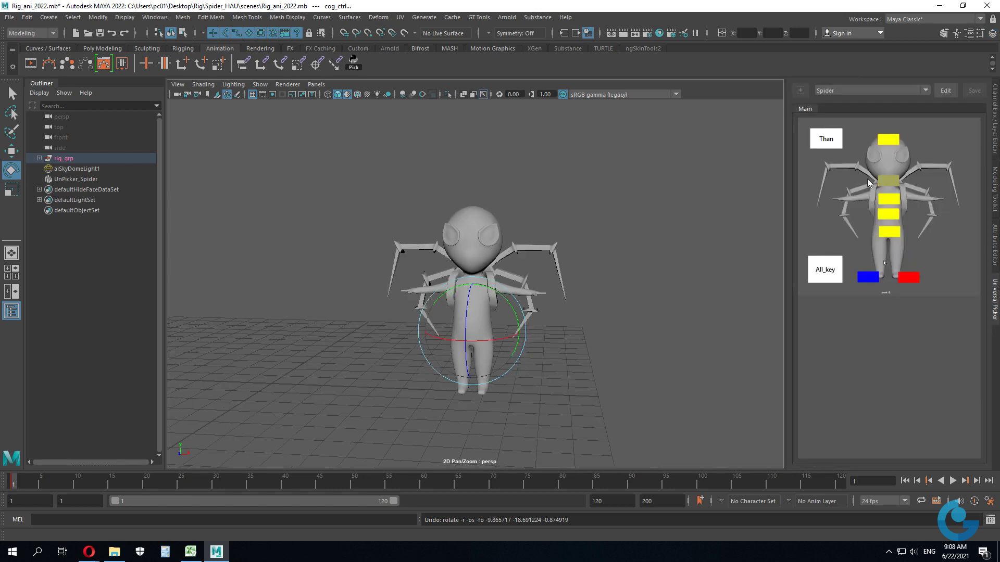
- Select all rig controls with All_key and zero their translate and rotate channels
{"action": "left_click", "coordinate": [599, 424]}
{"action": "left_click", "coordinate": [19, 486]}
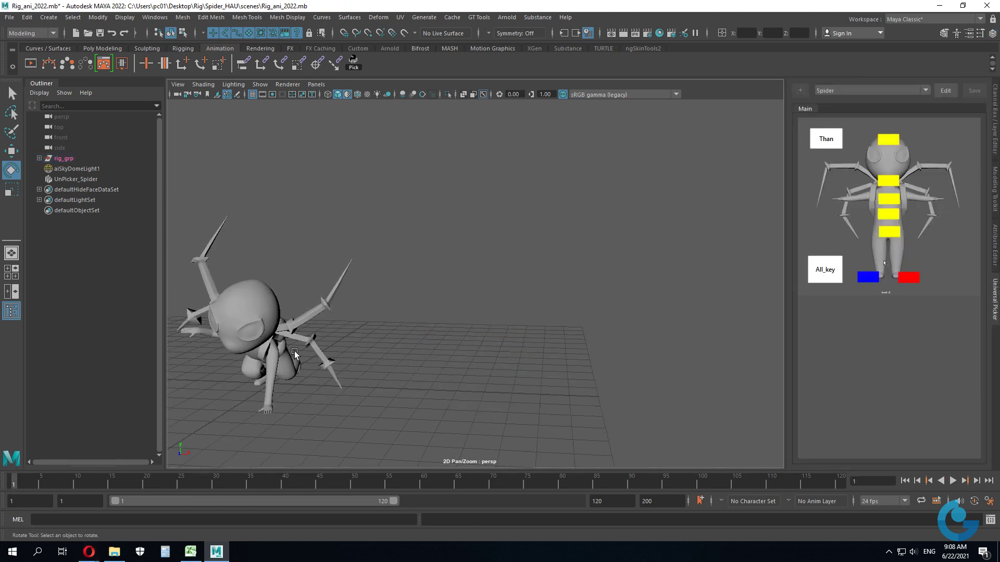
{"action": "right_click_drag", "start_coordinate": [297, 350], "coordinate": [435, 336], "text": "alt"}
{"action": "left_click_drag", "start_coordinate": [436, 336], "coordinate": [458, 345], "text": "alt"}
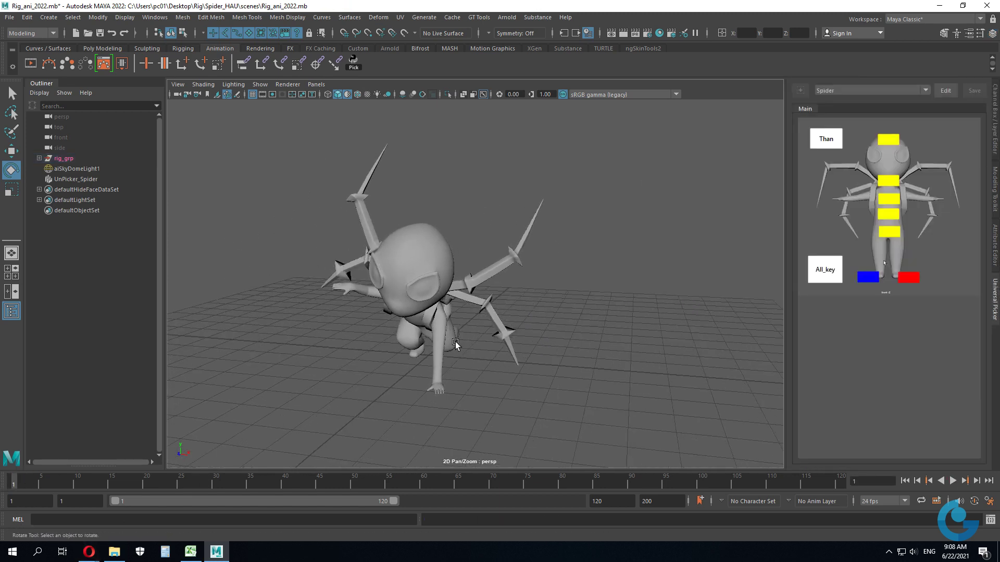
{"action": "left_click", "coordinate": [833, 274]}
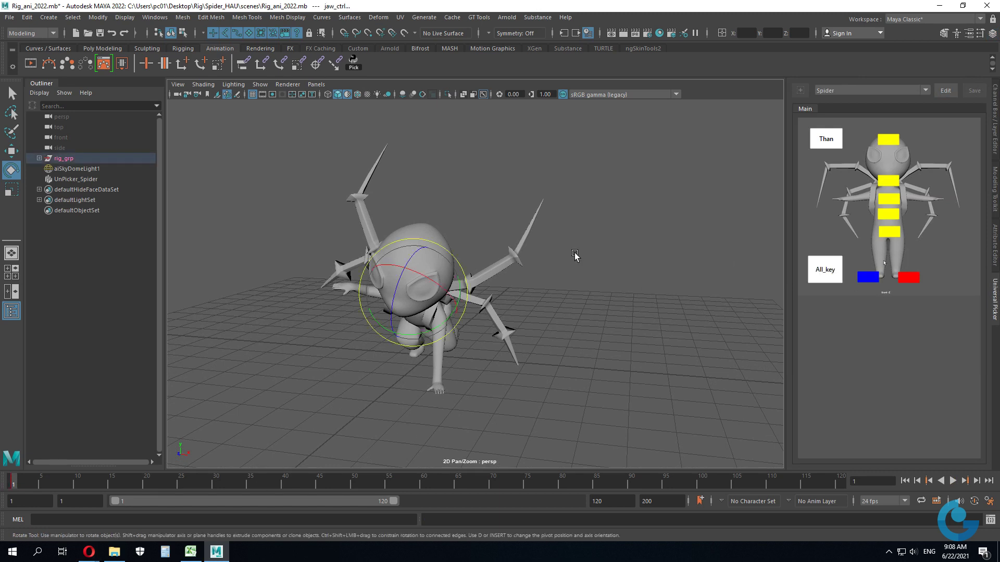
{"action": "left_click", "coordinate": [995, 106]}
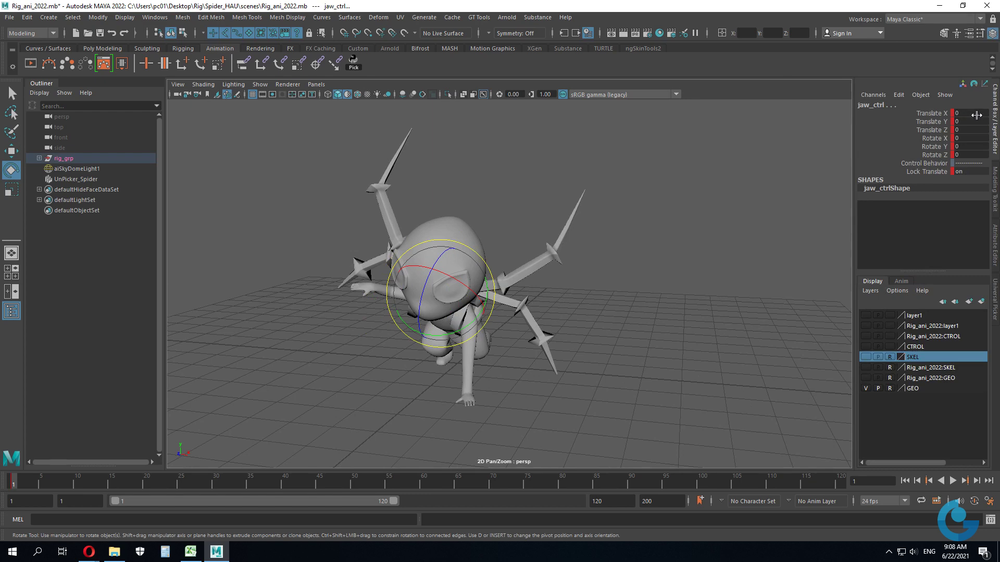
{"action": "left_click_drag", "start_coordinate": [977, 114], "coordinate": [975, 155]}
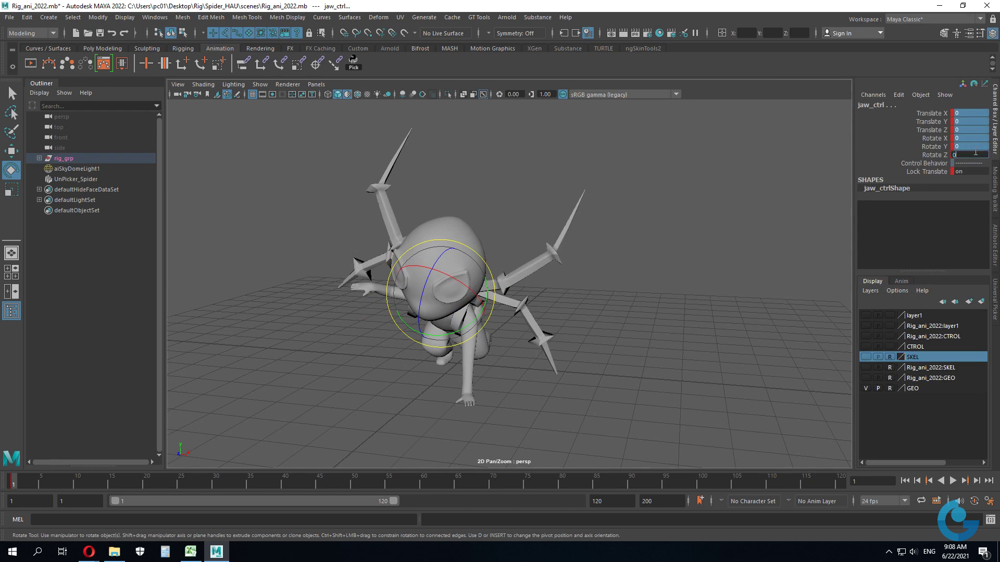
{"action": "mouse_move", "coordinate": [458, 333]}
{"action": "left_mouse_down", "text": "alt"}
{"action": "mouse_move", "coordinate": [448, 339]}
{"action": "mouse_move", "coordinate": [586, 330]}
{"action": "left_mouse_up", "text": "alt"}
{"action": "left_click", "coordinate": [587, 293]}
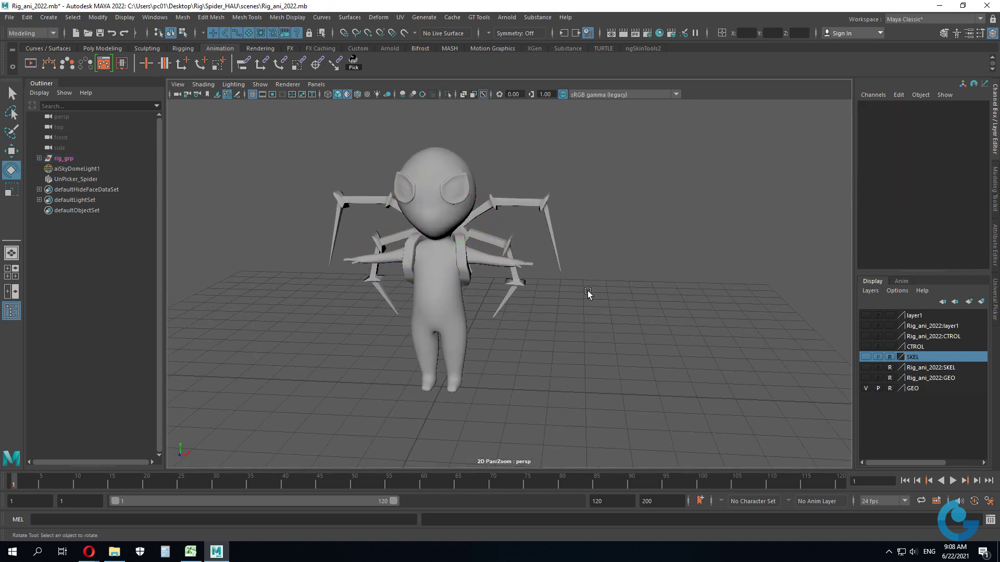
- Show the CTROL curves layer and slide main_ctrl to the right along X
{"action": "scroll", "coordinate": [601, 383], "scroll_direction": "down", "scroll_amount": 3}
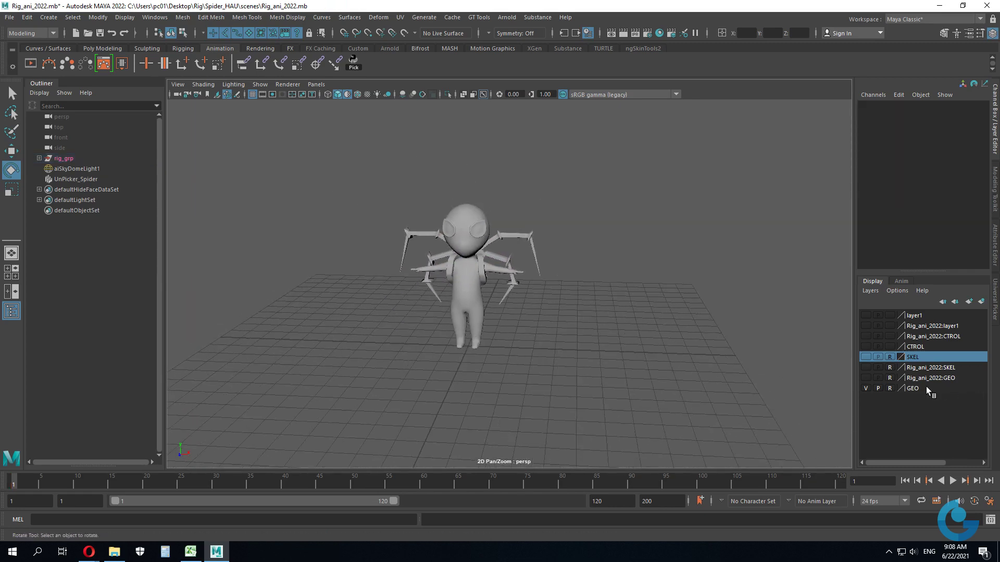
{"action": "left_click", "coordinate": [865, 346]}
{"action": "middle_click_drag", "start_coordinate": [438, 319], "coordinate": [484, 367], "text": "alt"}
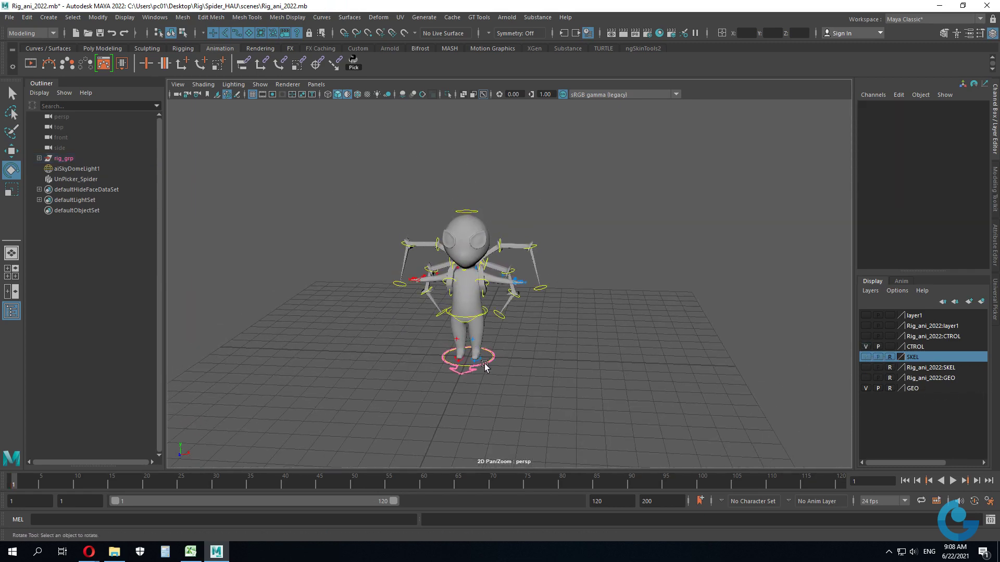
{"action": "left_click", "coordinate": [484, 366]}
{"action": "key", "text": "w"}
{"action": "left_click_drag", "start_coordinate": [514, 360], "coordinate": [711, 366]}
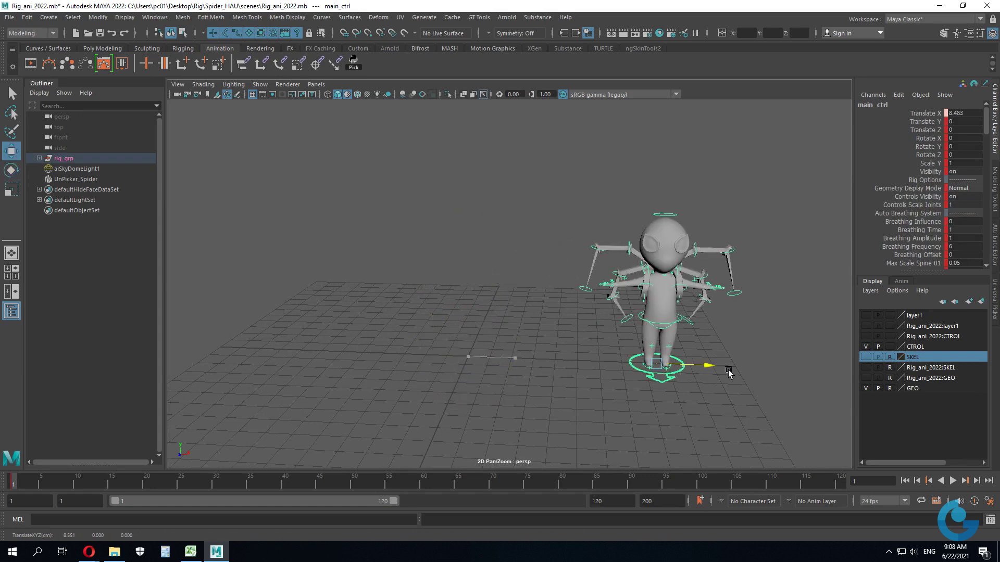
- Import Rig_Skin_1_2022.mb and select the imported group in the Outliner
{"action": "left_click", "coordinate": [9, 17]}
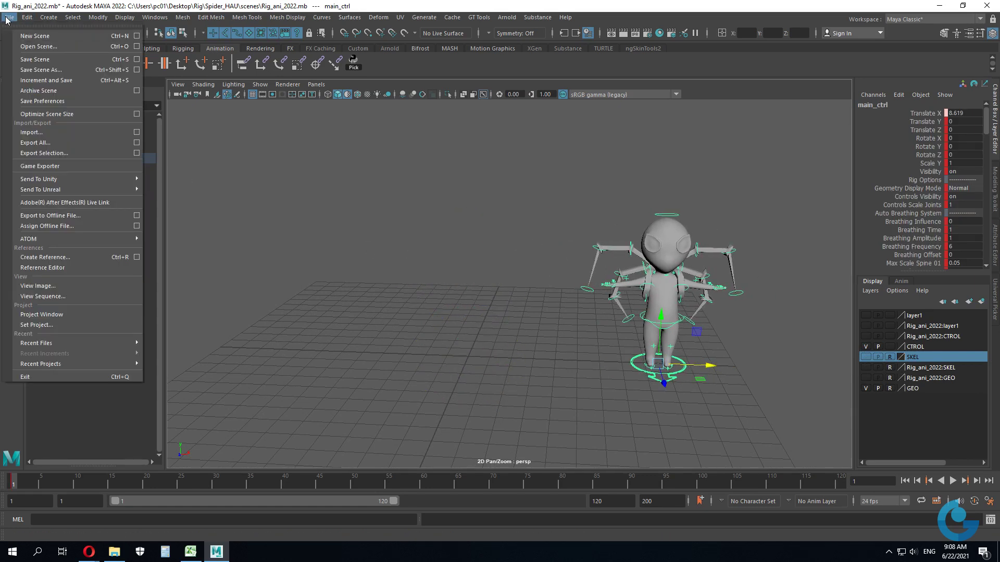
{"action": "left_click", "coordinate": [56, 133]}
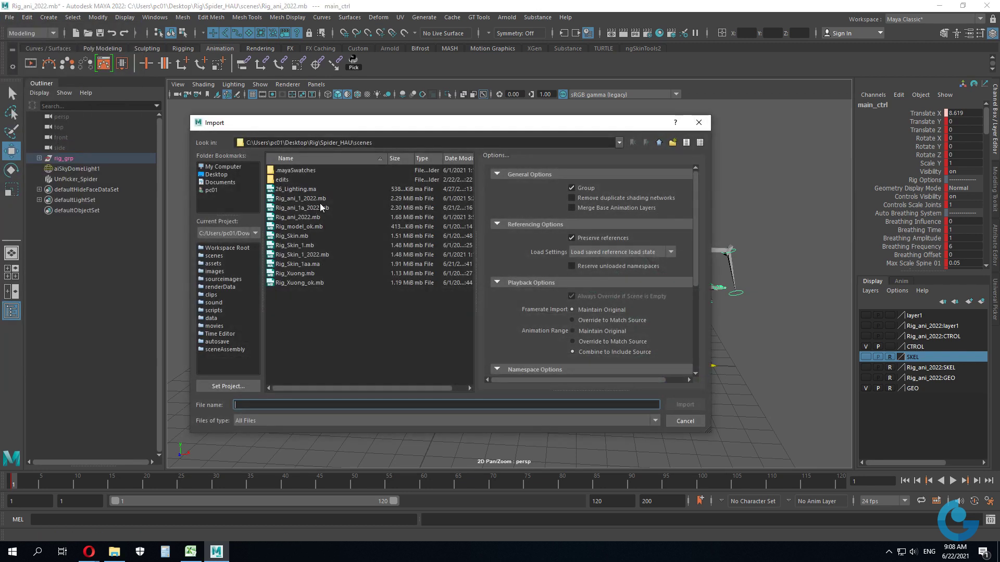
{"action": "left_click", "coordinate": [309, 254]}
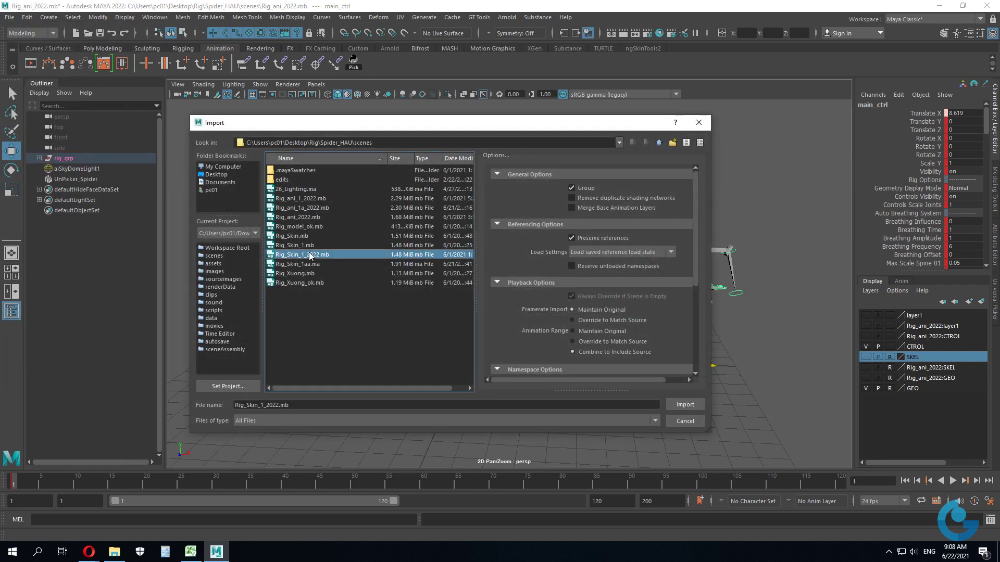
{"action": "left_click", "coordinate": [686, 406]}
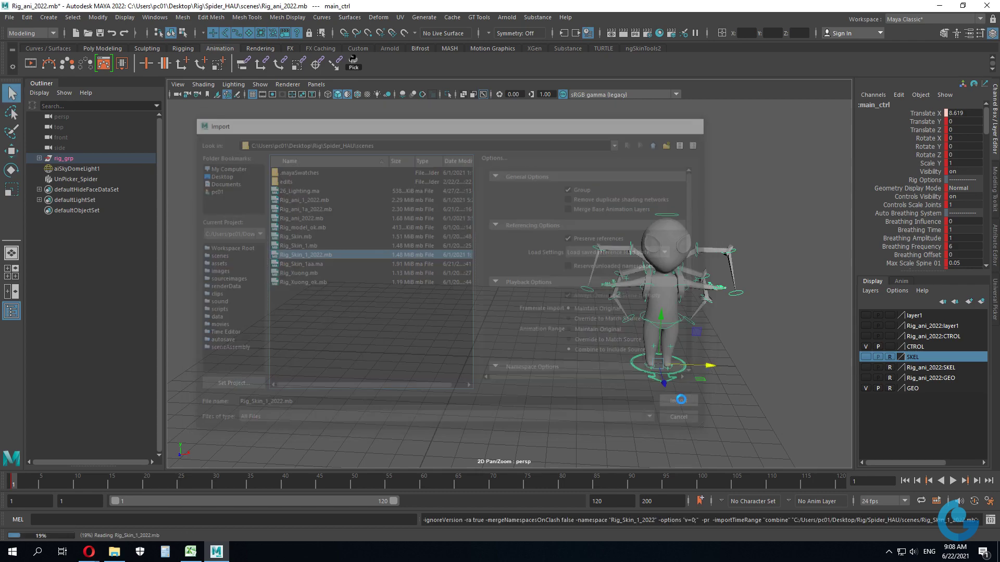
{"action": "mouse_move", "coordinate": [539, 341]}
{"action": "left_mouse_down", "text": "alt"}
{"action": "mouse_move", "coordinate": [751, 306]}
{"action": "mouse_move", "coordinate": [527, 315]}
{"action": "mouse_move", "coordinate": [652, 346]}
{"action": "mouse_move", "coordinate": [518, 347]}
{"action": "mouse_move", "coordinate": [656, 359]}
{"action": "left_mouse_up", "text": "alt"}
{"action": "left_click", "coordinate": [62, 189]}
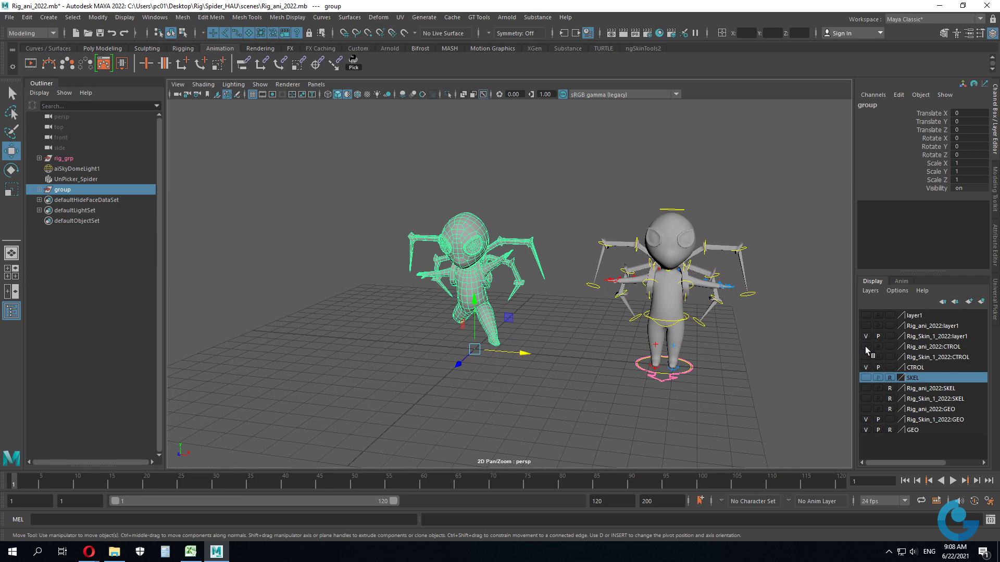
- Toggle display layer visibility so the Rig_Skin_1_2022:CTROL controls are shown
{"action": "left_click_drag", "start_coordinate": [864, 346], "coordinate": [866, 358]}
{"action": "left_click", "coordinate": [866, 325]}
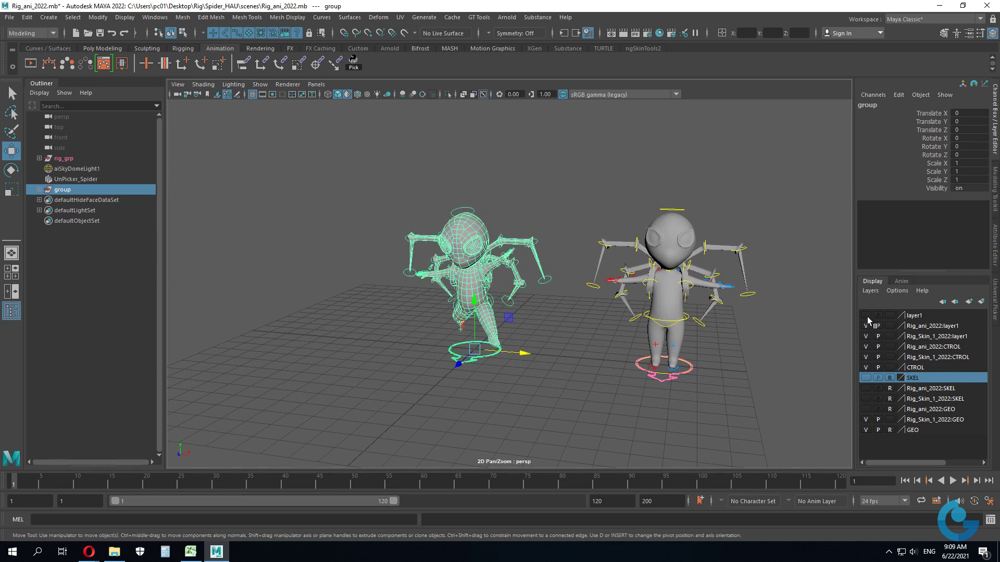
{"action": "left_click", "coordinate": [865, 367]}
{"action": "left_click", "coordinate": [865, 367]}
{"action": "left_click_drag", "start_coordinate": [866, 325], "coordinate": [867, 358]}
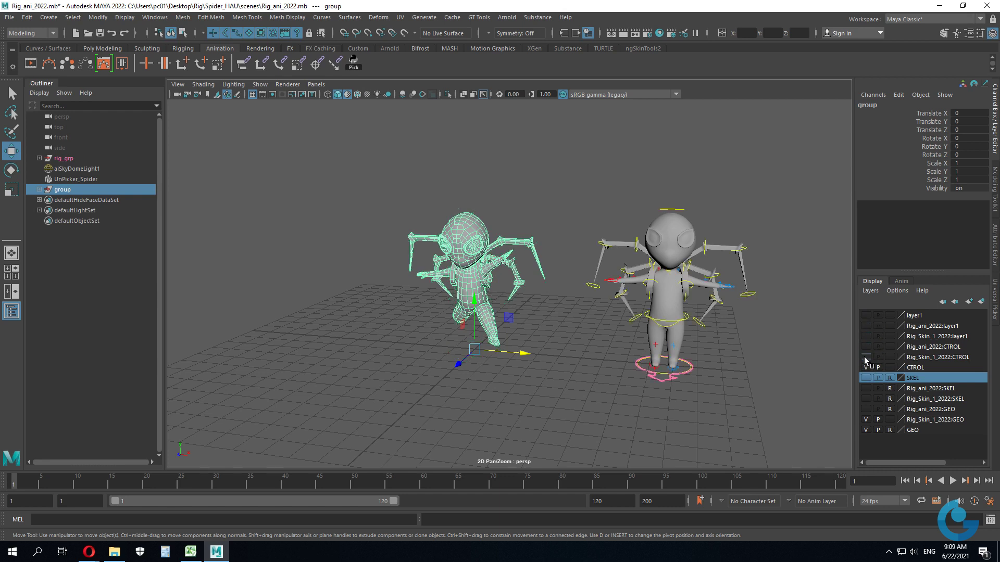
{"action": "left_click", "coordinate": [866, 357]}
{"action": "left_click", "coordinate": [865, 357]}
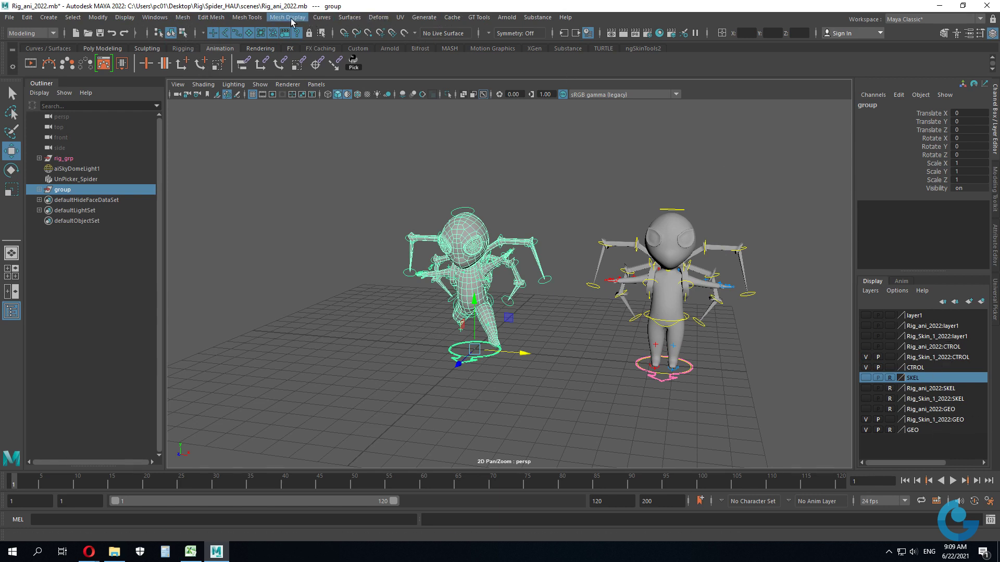
- Delete all scene namespaces via GT Tools utilities and select the left spider's main_ctrl
{"action": "left_click", "coordinate": [478, 17]}
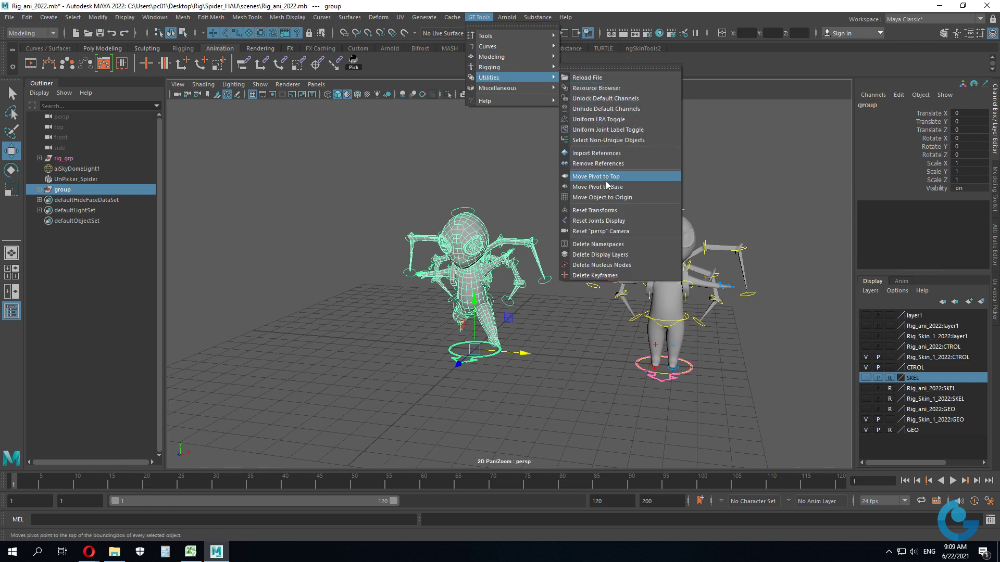
{"action": "mouse_move", "coordinate": [500, 77]}
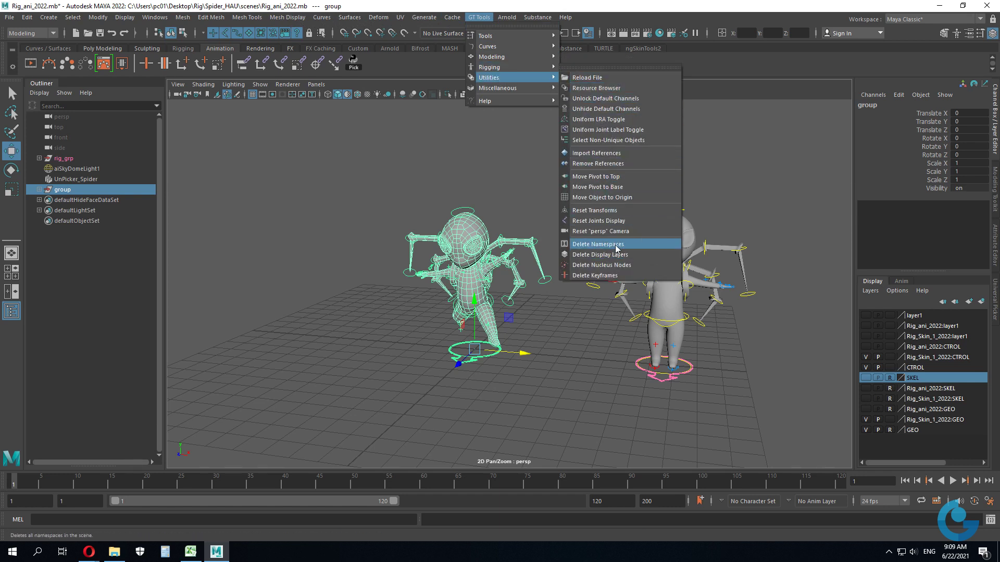
{"action": "left_click", "coordinate": [616, 245]}
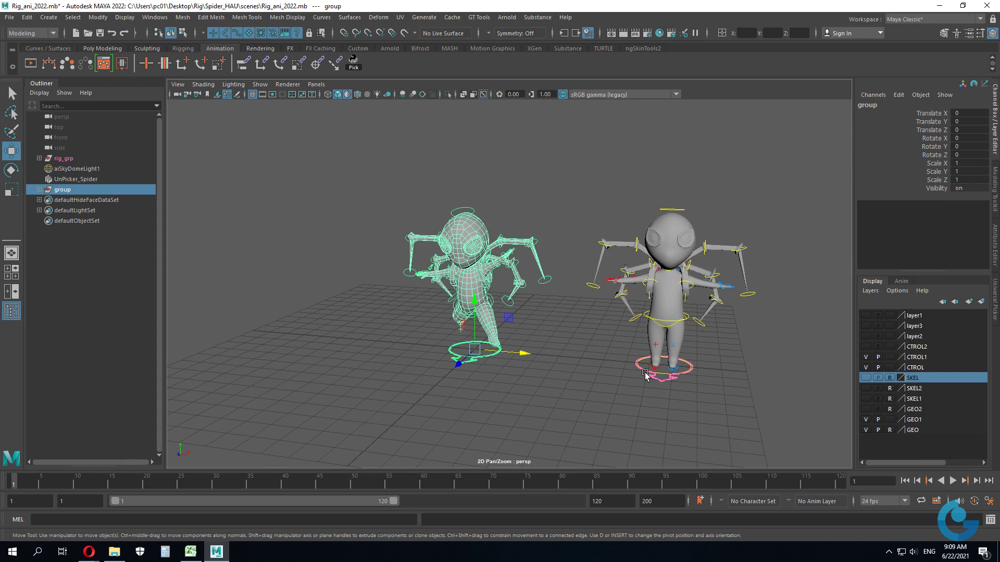
{"action": "left_click", "coordinate": [523, 385]}
{"action": "mouse_move", "coordinate": [522, 385]}
{"action": "left_mouse_down", "text": "alt"}
{"action": "mouse_move", "coordinate": [498, 391]}
{"action": "mouse_move", "coordinate": [594, 371]}
{"action": "mouse_move", "coordinate": [515, 376]}
{"action": "left_mouse_up", "text": "alt"}
{"action": "left_click", "coordinate": [434, 358]}
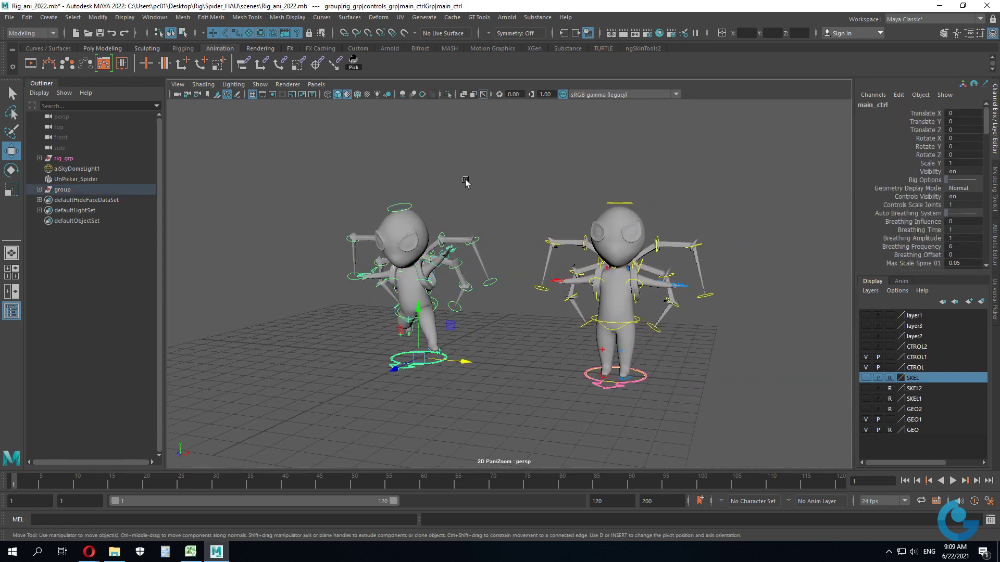
- Create a new picker character named Loki and browse for its background image
{"action": "left_click", "coordinate": [995, 299]}
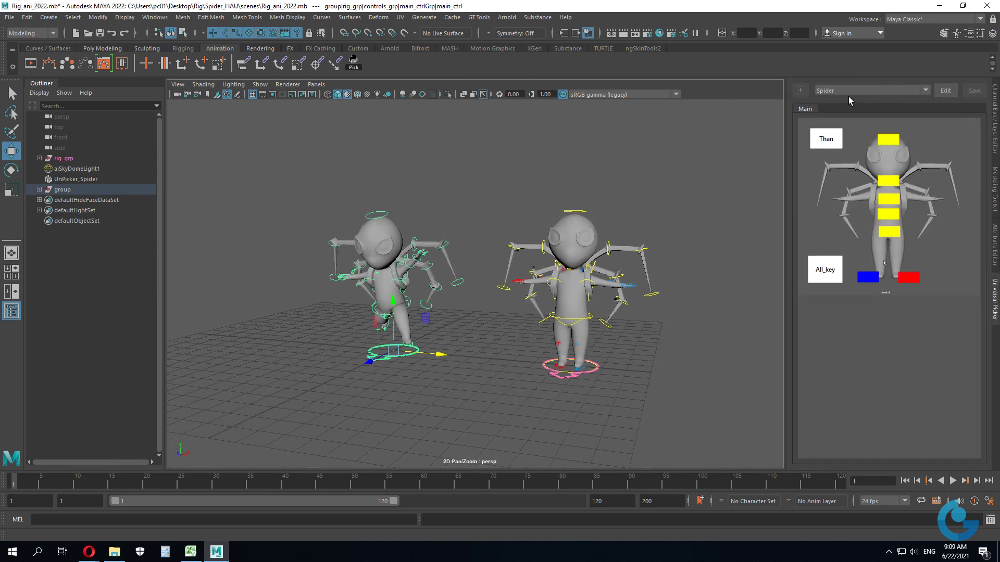
{"action": "left_click", "coordinate": [946, 91]}
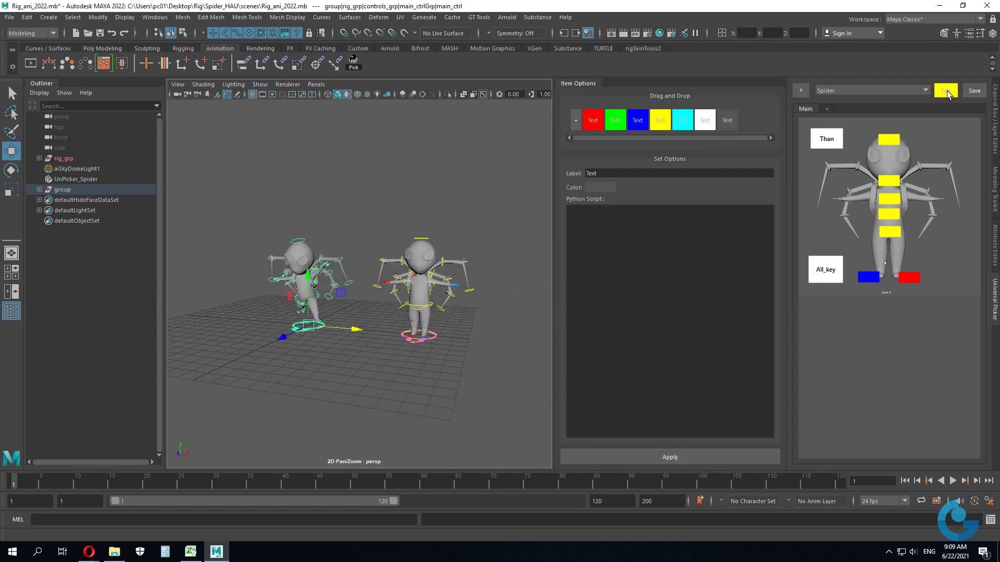
{"action": "left_click", "coordinate": [801, 90]}
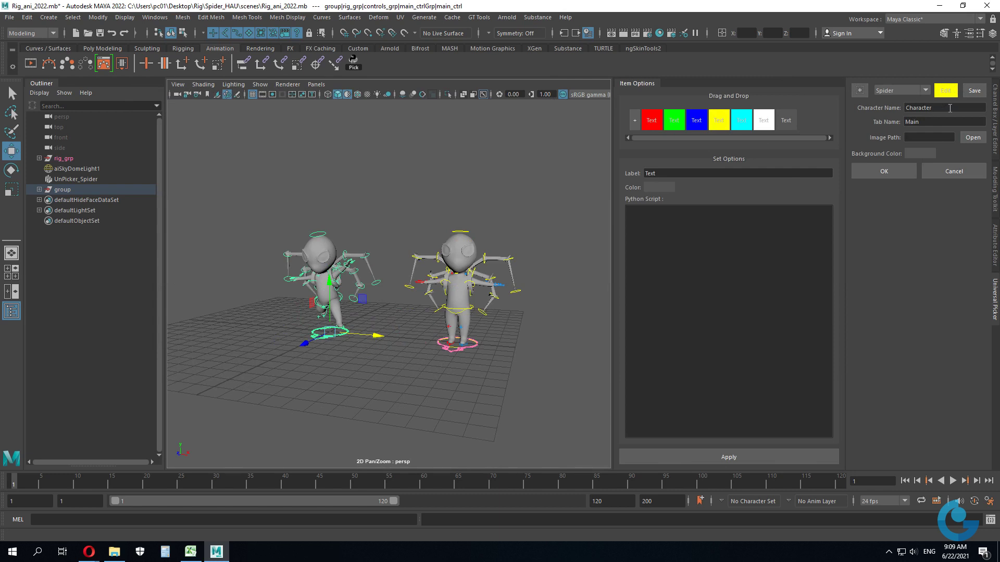
{"action": "left_click_drag", "start_coordinate": [949, 108], "coordinate": [842, 107]}
{"action": "type", "text": "Loki"}
{"action": "left_click", "coordinate": [977, 139]}
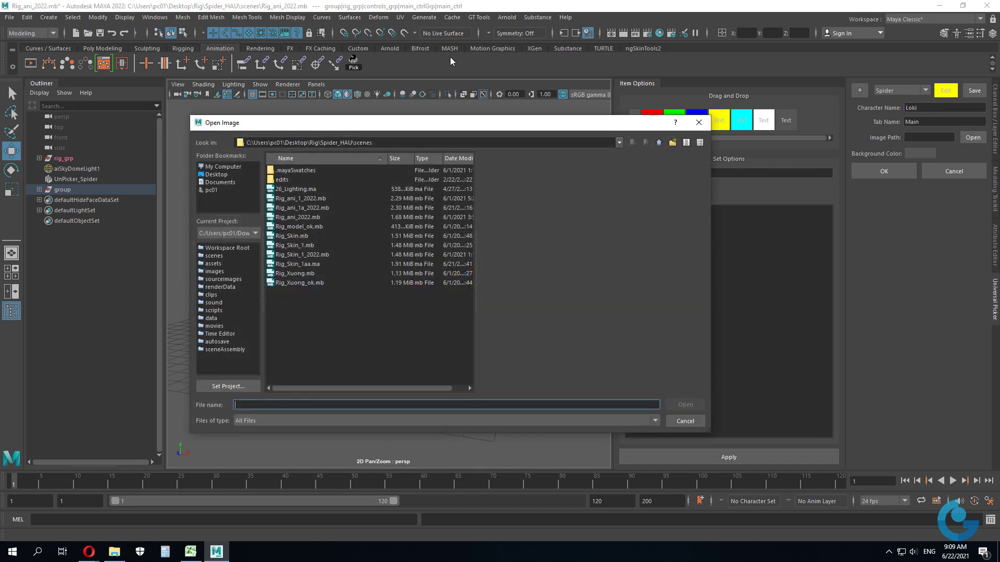
- Look in the Desktop folder, then close the image browser without picking an image
{"action": "left_click", "coordinate": [221, 176]}
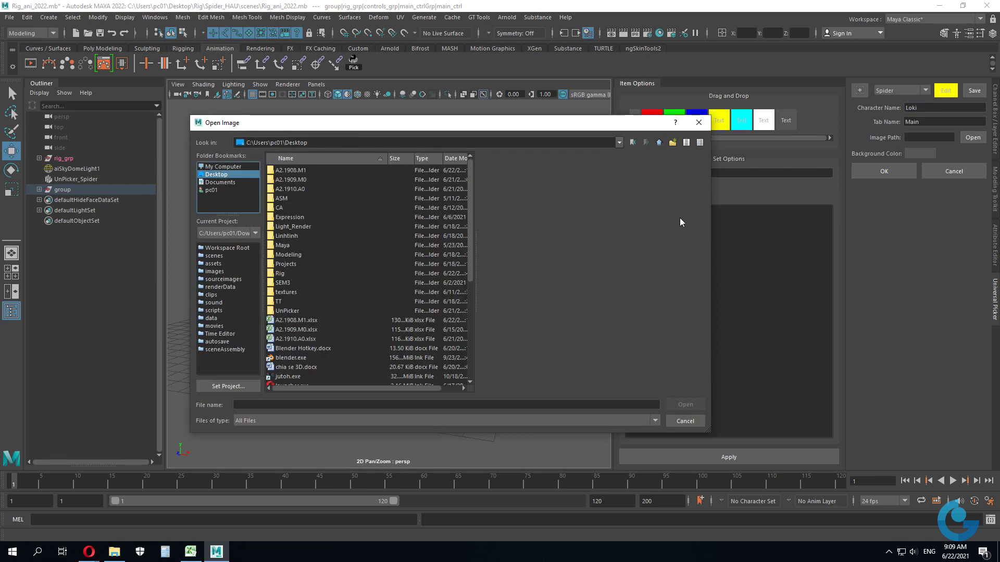
{"action": "left_click", "coordinate": [685, 421]}
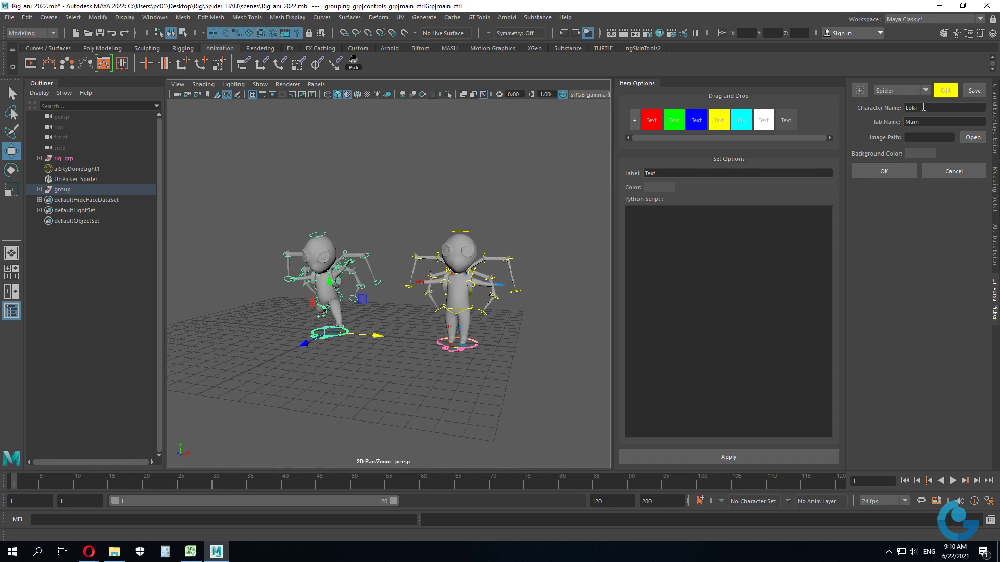
- Confirm the Loki character and orbit to a level front view of both rigs
{"action": "left_click", "coordinate": [889, 171]}
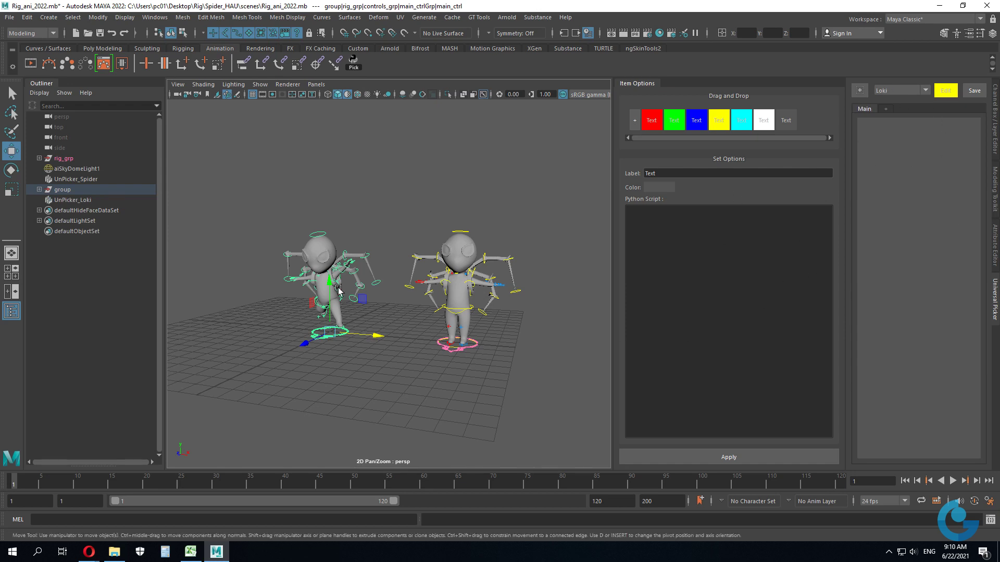
{"action": "mouse_move", "coordinate": [378, 350]}
{"action": "left_mouse_down", "text": "alt"}
{"action": "mouse_move", "coordinate": [393, 306]}
{"action": "mouse_move", "coordinate": [427, 308]}
{"action": "left_mouse_up", "text": "alt"}
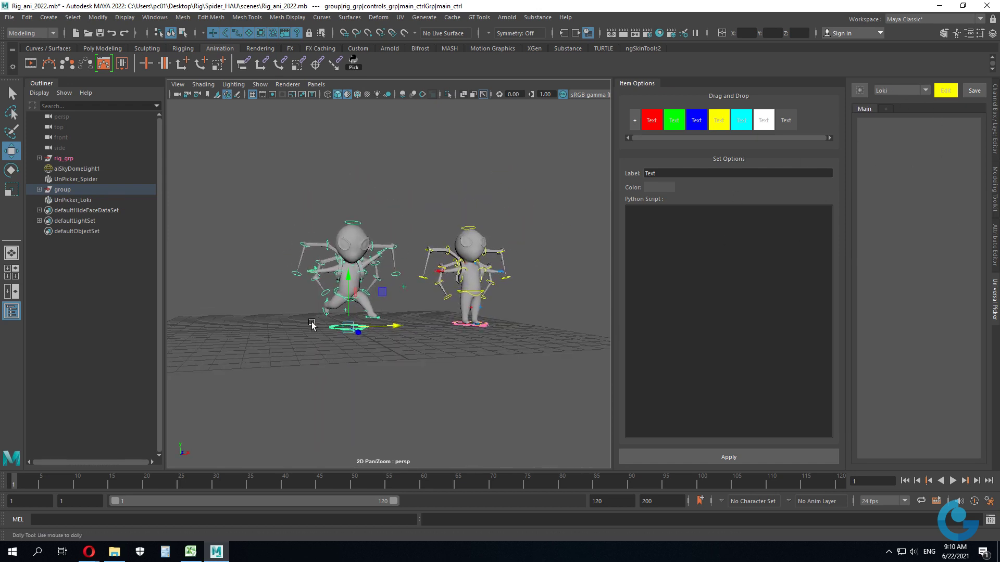
{"action": "scroll", "coordinate": [455, 309], "scroll_direction": "up", "scroll_amount": 5}
{"action": "left_click", "coordinate": [435, 303]}
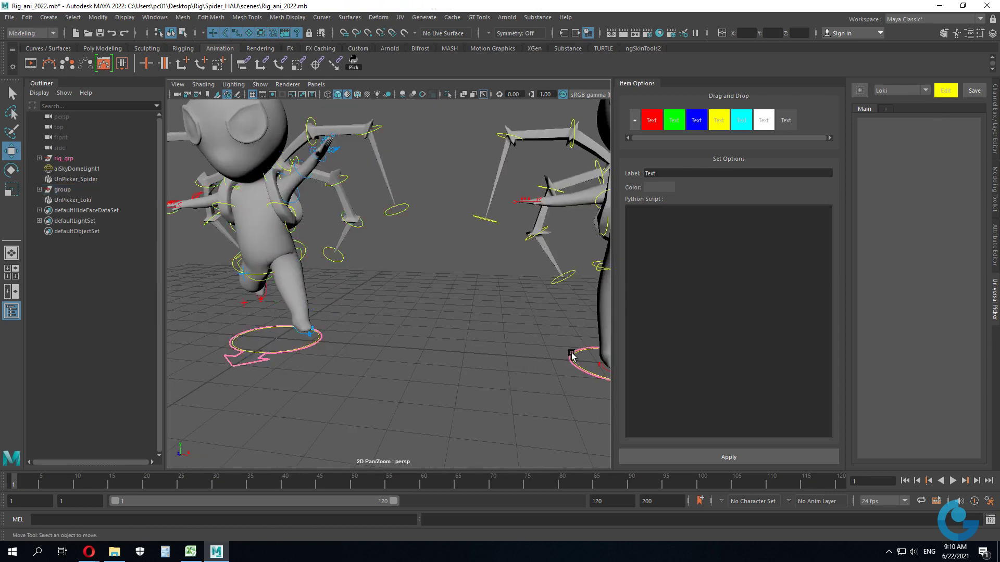
{"action": "scroll", "coordinate": [435, 303], "scroll_direction": "down", "scroll_amount": 10}
{"action": "scroll", "coordinate": [350, 339], "scroll_direction": "up", "scroll_amount": 2}
{"action": "mouse_move", "coordinate": [350, 339]}
{"action": "left_mouse_down", "text": "alt"}
{"action": "mouse_move", "coordinate": [401, 334]}
{"action": "mouse_move", "coordinate": [437, 311]}
{"action": "left_mouse_up", "text": "alt"}
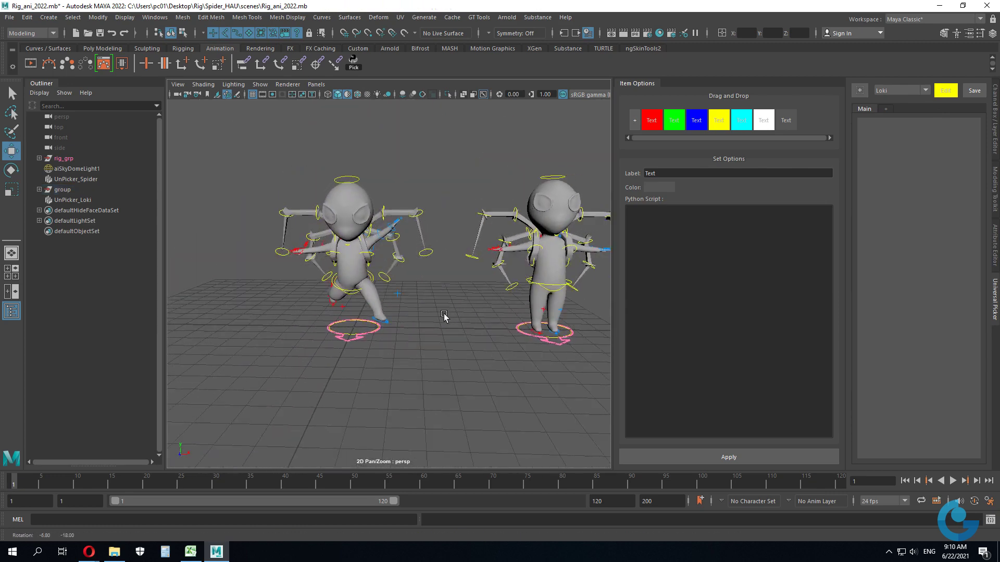
{"action": "mouse_move", "coordinate": [250, 136]}
{"action": "left_mouse_down"}
{"action": "mouse_move", "coordinate": [478, 418]}
{"action": "mouse_move", "coordinate": [345, 366]}
{"action": "left_mouse_up"}
- Select the spider's root joint, locate root_jnt in the Outliner, and hide it with Ctrl+H
{"action": "scroll", "coordinate": [346, 367], "scroll_direction": "up", "scroll_amount": 5}
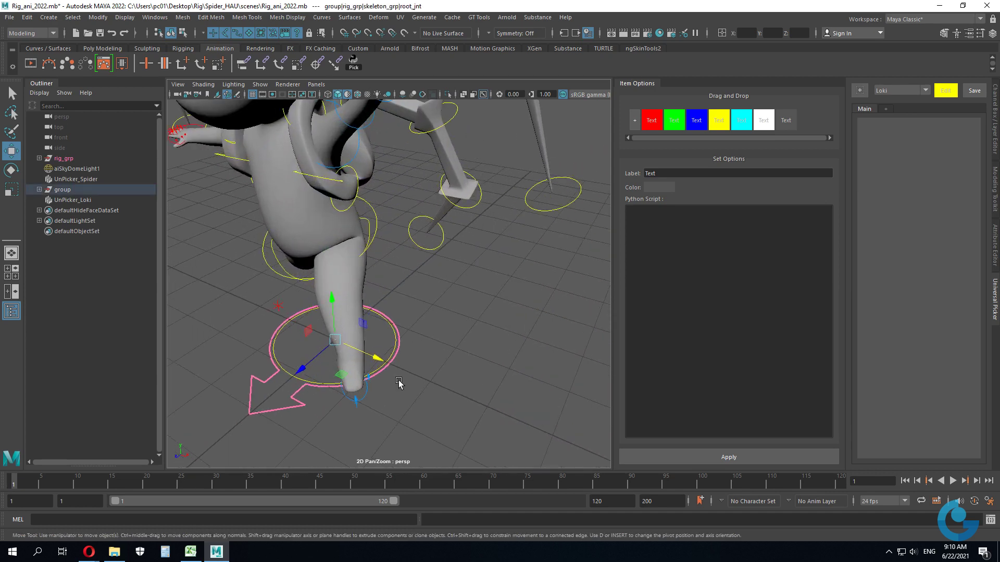
{"action": "scroll", "coordinate": [405, 384], "scroll_direction": "up", "scroll_amount": 3}
{"action": "left_click", "coordinate": [378, 357]}
{"action": "left_click_drag", "start_coordinate": [344, 326], "coordinate": [366, 349]}
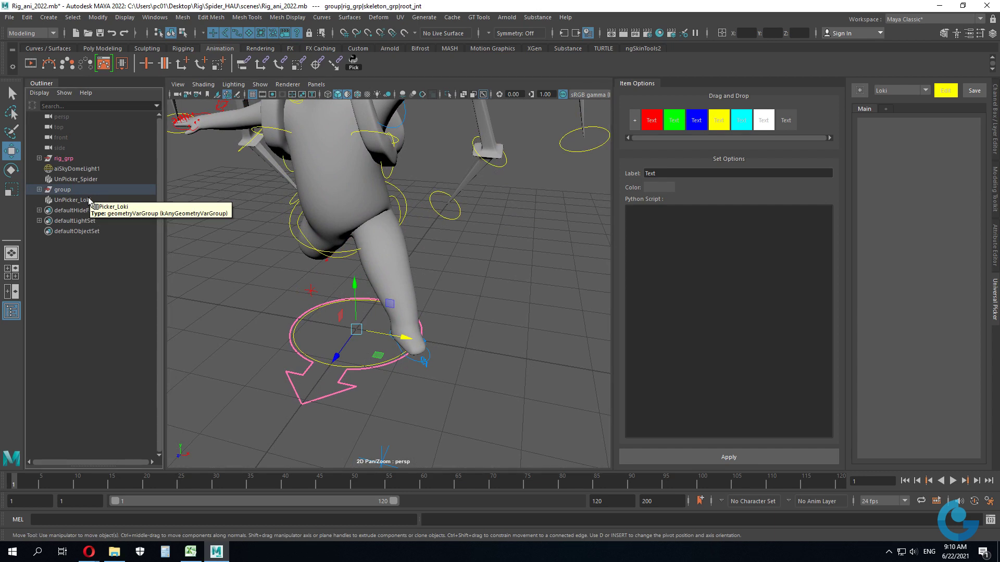
{"action": "key", "text": "ctrl+z"}
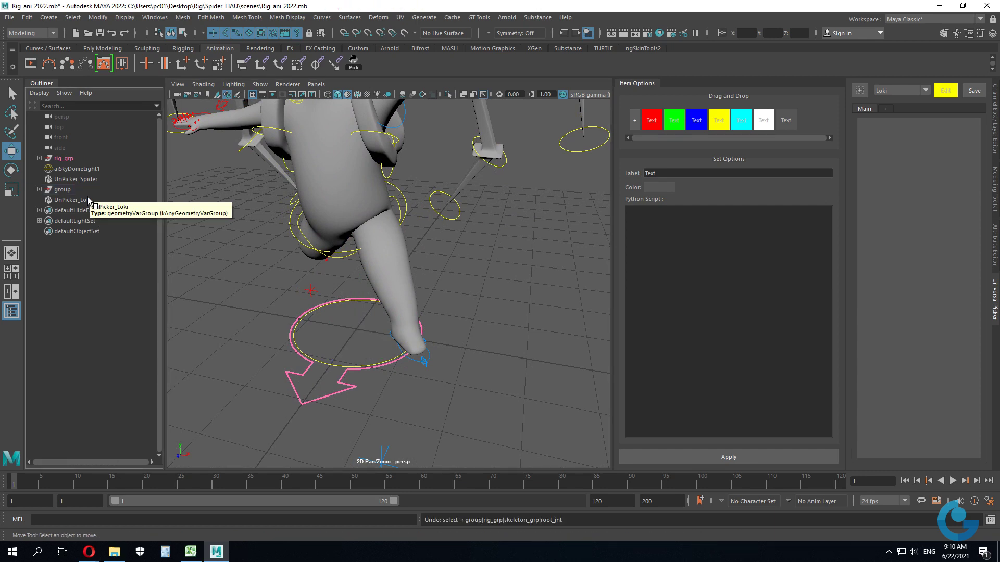
{"action": "left_click", "coordinate": [353, 332]}
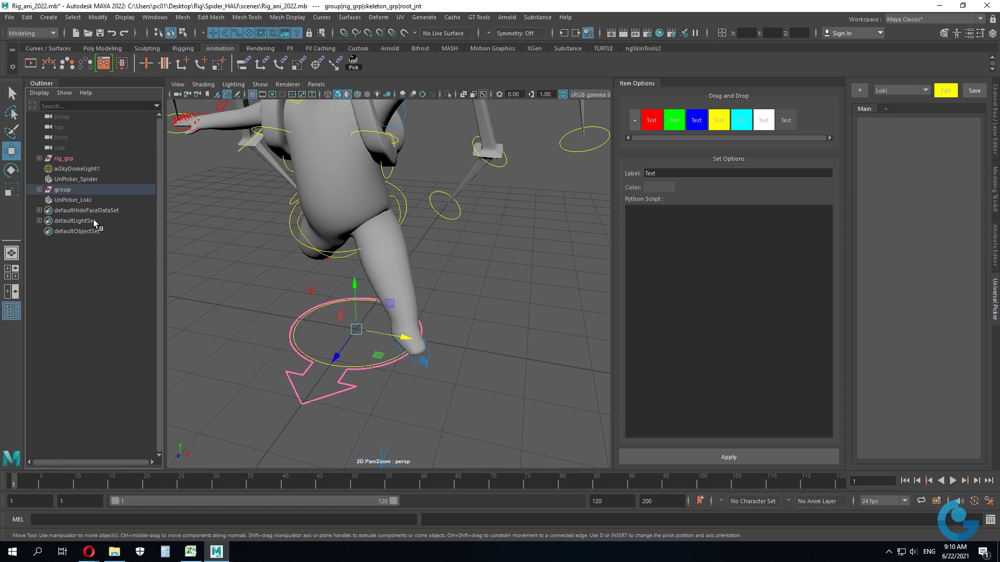
{"action": "key", "text": "f"}
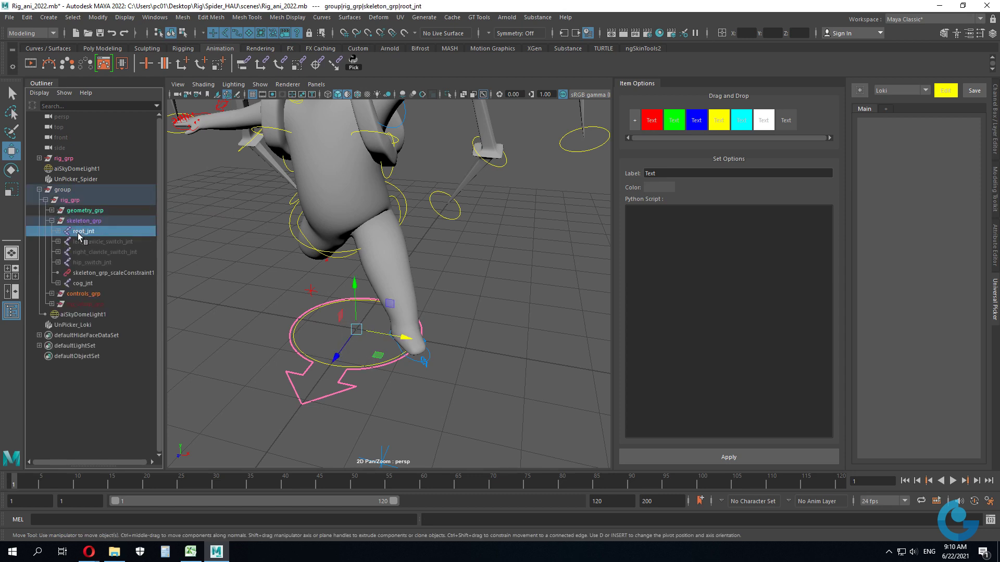
{"action": "key", "text": "ctrl+h"}
{"action": "scroll", "coordinate": [396, 266], "scroll_direction": "down", "scroll_amount": 2}
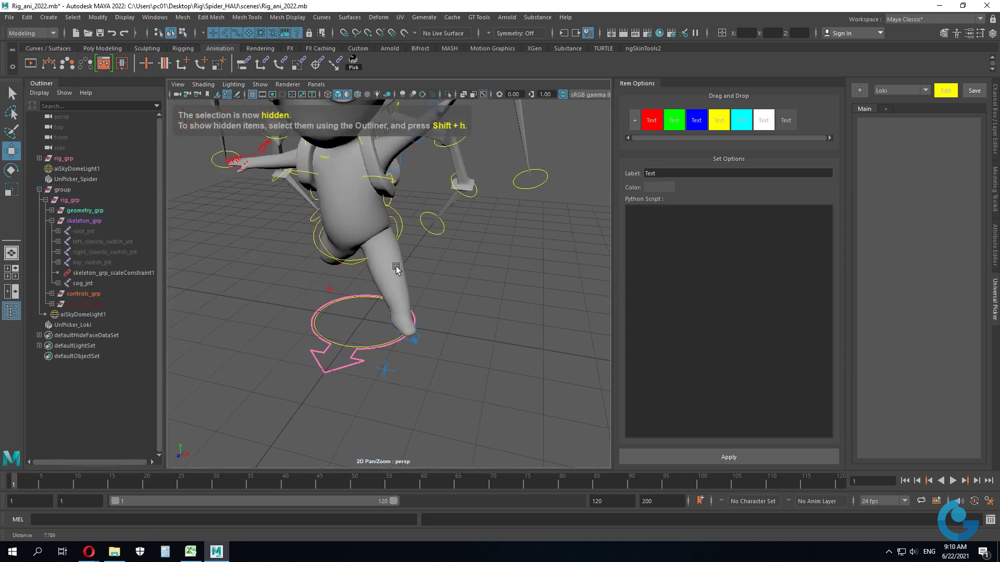
{"action": "scroll", "coordinate": [395, 267], "scroll_direction": "down", "scroll_amount": 5}
{"action": "mouse_move", "coordinate": [396, 267]}
{"action": "left_mouse_down", "text": "alt"}
{"action": "mouse_move", "coordinate": [396, 323]}
{"action": "mouse_move", "coordinate": [402, 306]}
{"action": "left_mouse_up", "text": "alt"}
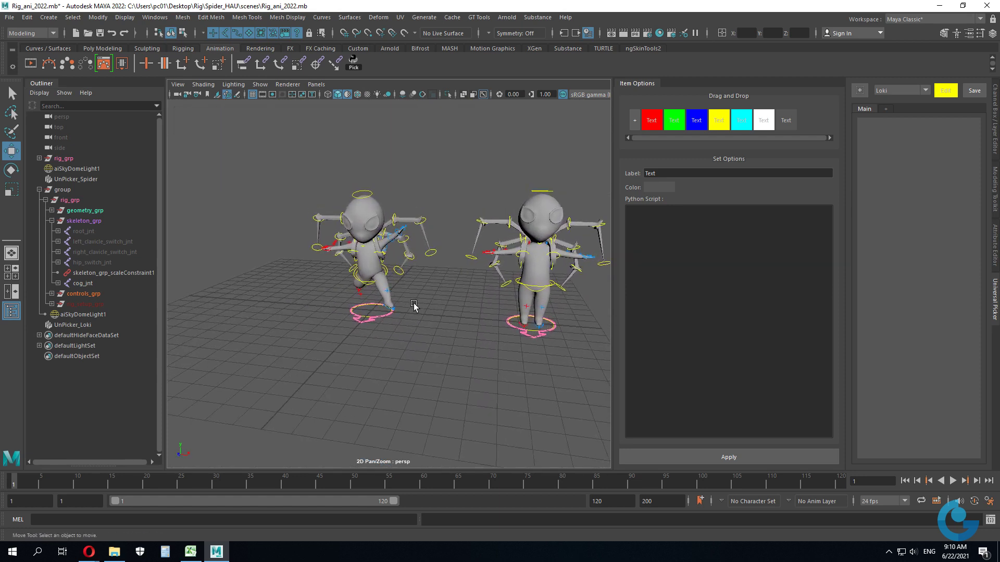
- Test control selections on both spiders using right-click menus and a marquee around the right spider
{"action": "left_click", "coordinate": [387, 316]}
{"action": "right_click", "coordinate": [421, 291]}
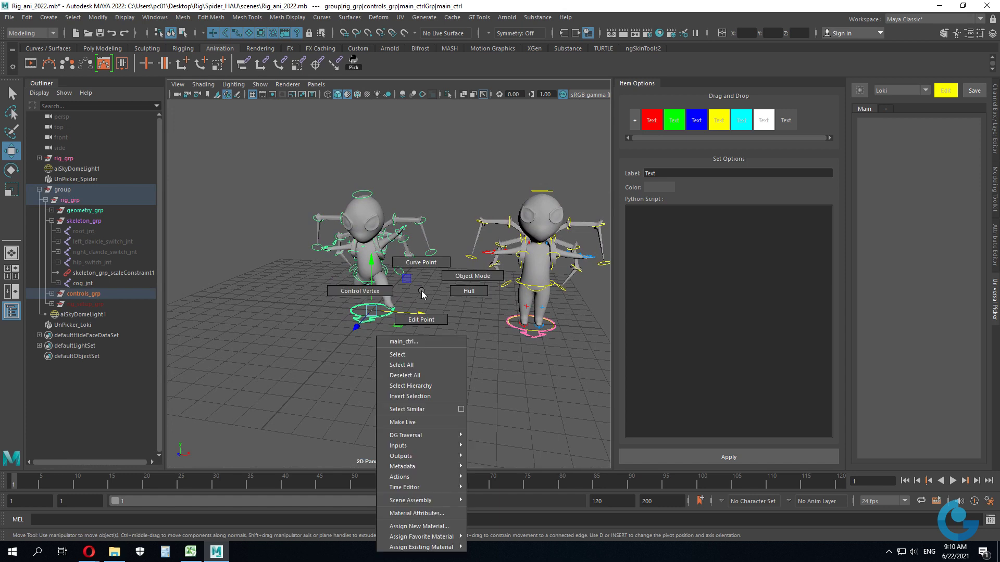
{"action": "left_click", "coordinate": [421, 291]}
{"action": "right_click", "coordinate": [423, 281]}
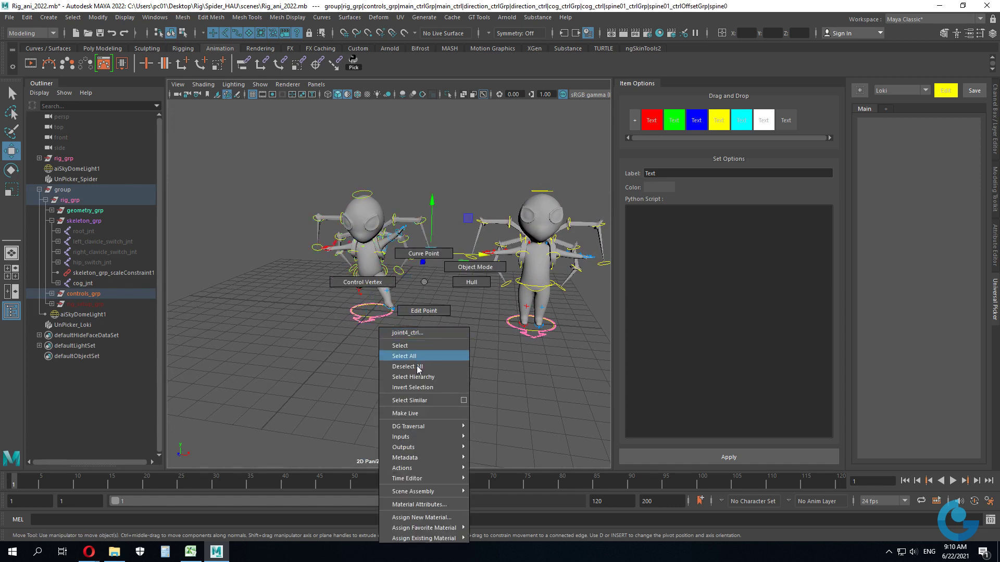
{"action": "left_click", "coordinate": [417, 400]}
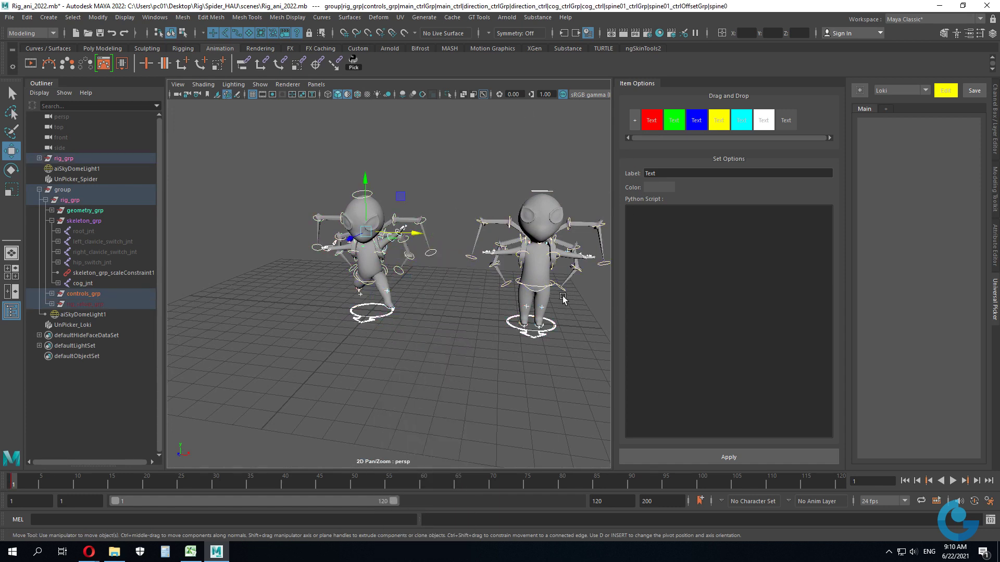
{"action": "middle_click_drag", "start_coordinate": [563, 298], "coordinate": [458, 318], "text": "alt"}
{"action": "left_click_drag", "start_coordinate": [345, 167], "coordinate": [586, 414]}
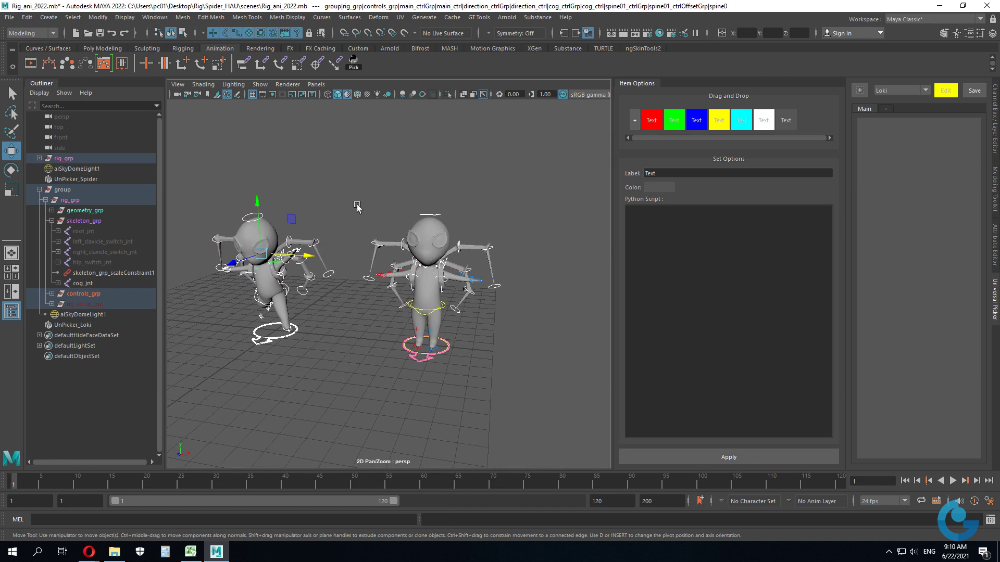
{"action": "left_click_drag", "start_coordinate": [350, 179], "coordinate": [523, 340]}
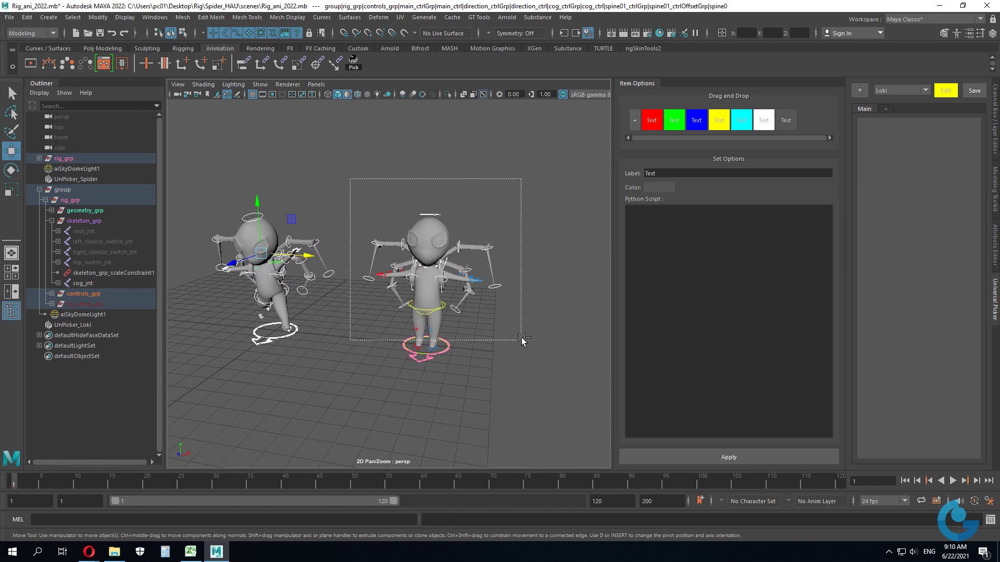
{"action": "mouse_move", "coordinate": [218, 367]}
{"action": "middle_mouse_down", "text": "alt"}
{"action": "mouse_move", "coordinate": [248, 354]}
{"action": "mouse_move", "coordinate": [232, 385]}
{"action": "middle_mouse_up", "text": "alt"}
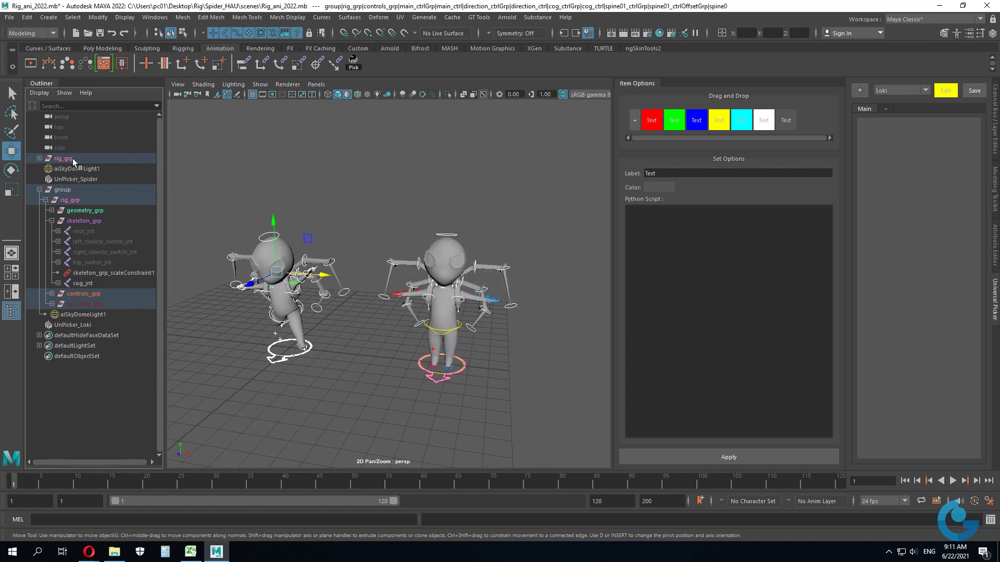
- Expand the first rig_grp in the Outliner and marquee-select the left spider's geometry
{"action": "left_click", "coordinate": [39, 158]}
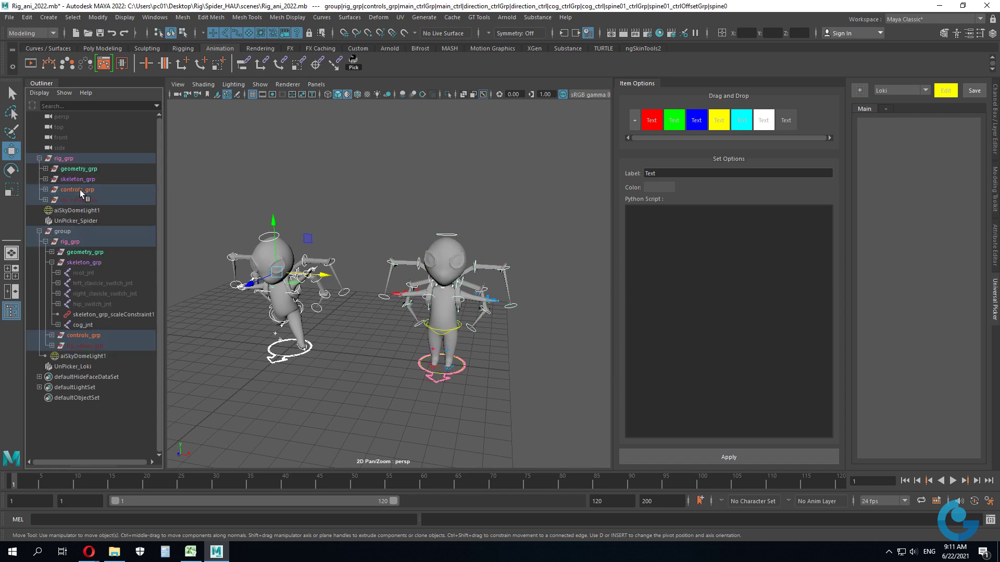
{"action": "middle_click_drag", "start_coordinate": [365, 328], "coordinate": [461, 322]}
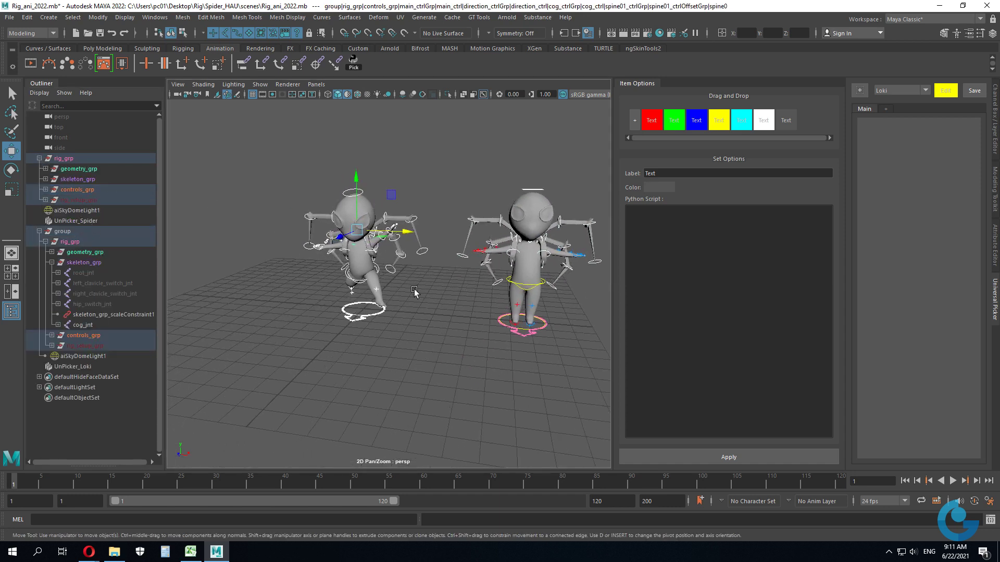
{"action": "left_click_drag", "start_coordinate": [271, 177], "coordinate": [454, 411]}
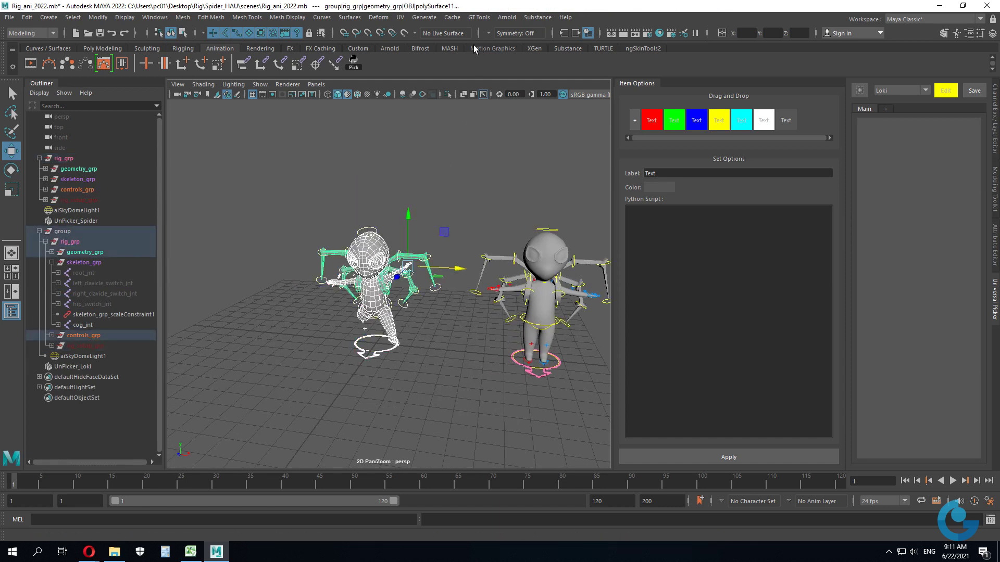
- Set the viewport to show only NURBS curves and marquee-select the left spider's controls
{"action": "left_click", "coordinate": [260, 84]}
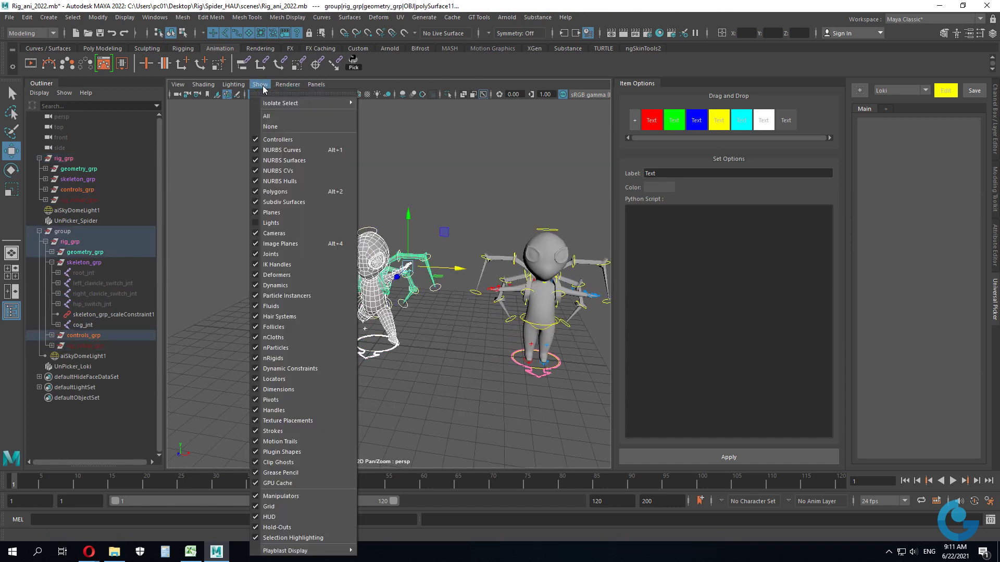
{"action": "left_click", "coordinate": [272, 127]}
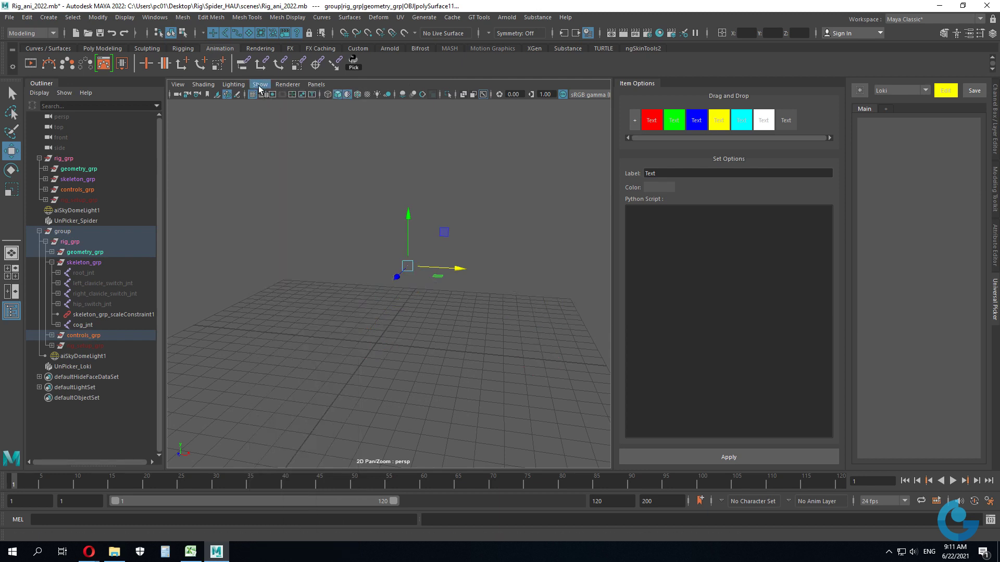
{"action": "left_click", "coordinate": [261, 84]}
{"action": "left_click", "coordinate": [276, 151]}
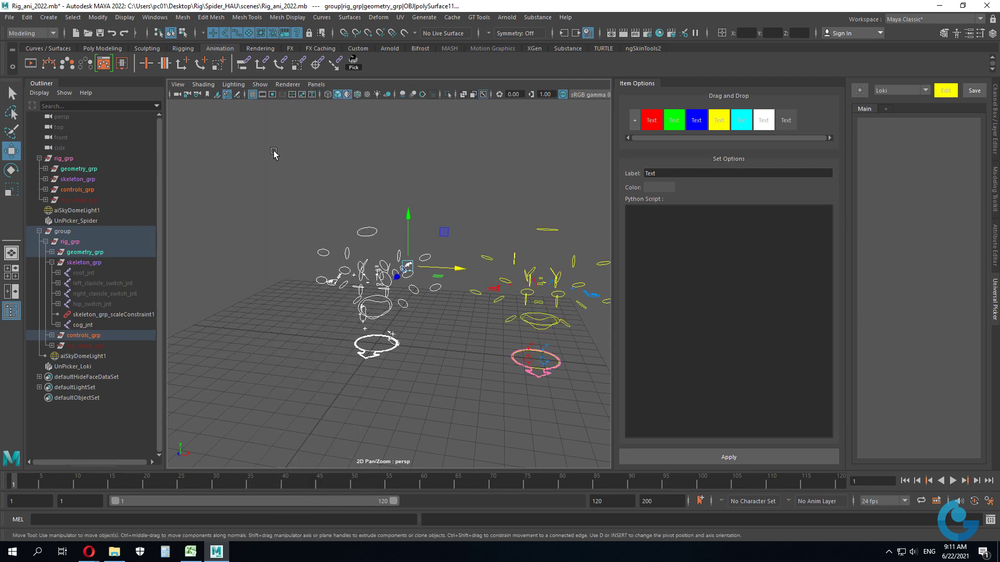
{"action": "left_click_drag", "start_coordinate": [509, 358], "coordinate": [465, 300], "text": "alt"}
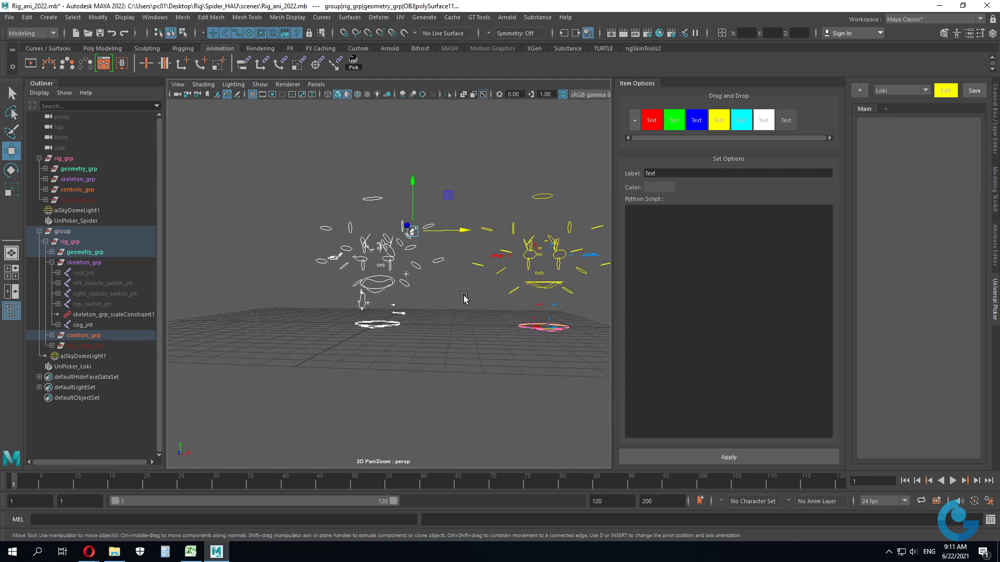
{"action": "left_click", "coordinate": [434, 295]}
{"action": "mouse_move", "coordinate": [255, 129]}
{"action": "left_mouse_down"}
{"action": "mouse_move", "coordinate": [466, 363]}
{"action": "mouse_move", "coordinate": [458, 348]}
{"action": "left_mouse_up"}
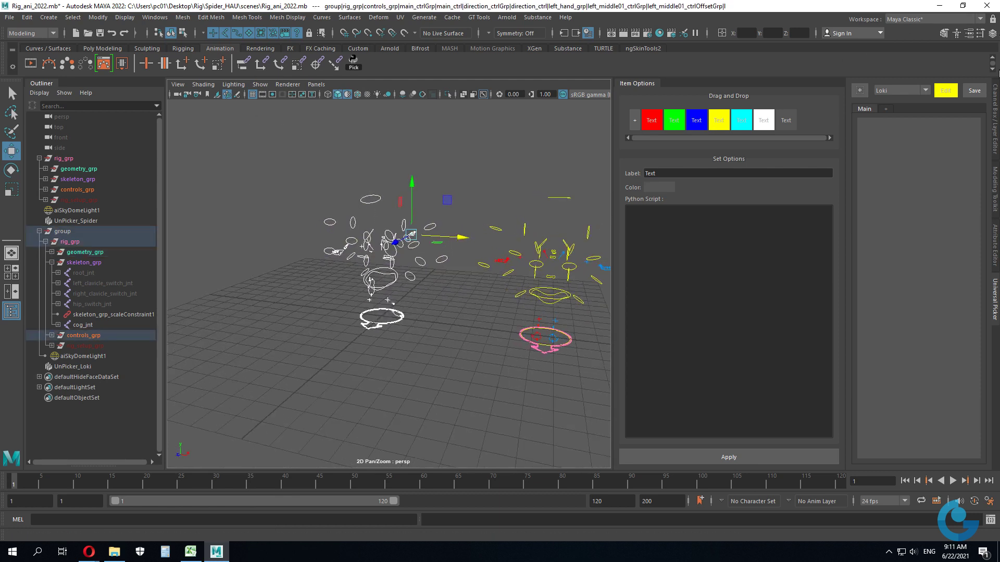
- Check the Channel Box, reframe both rigs, and bring back the Universal Picker panel
{"action": "left_click", "coordinate": [995, 132]}
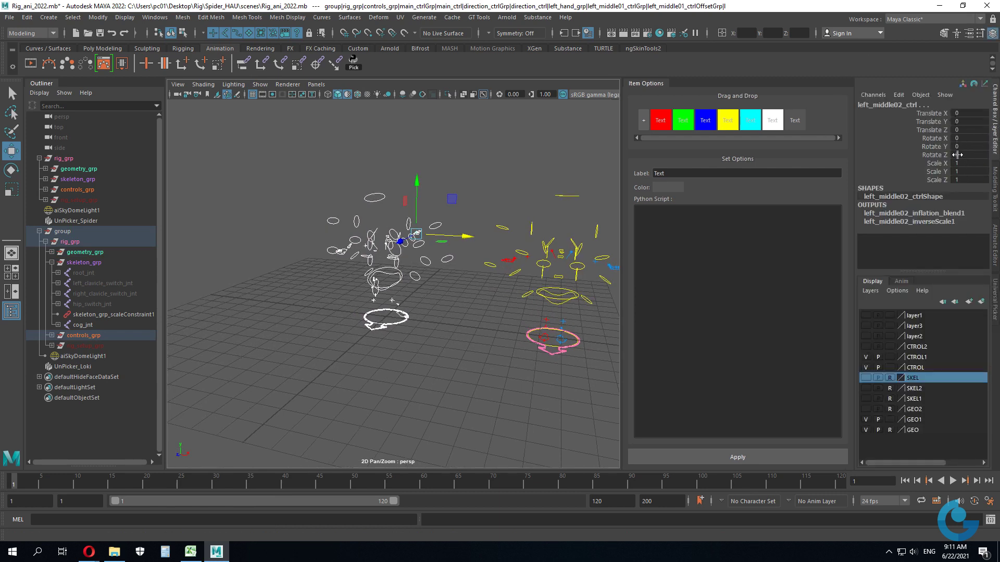
{"action": "scroll", "coordinate": [377, 370], "scroll_direction": "up", "scroll_amount": 5}
{"action": "mouse_move", "coordinate": [556, 332]}
{"action": "left_mouse_down", "text": "alt"}
{"action": "mouse_move", "coordinate": [484, 295]}
{"action": "mouse_move", "coordinate": [465, 267]}
{"action": "left_mouse_up", "text": "alt"}
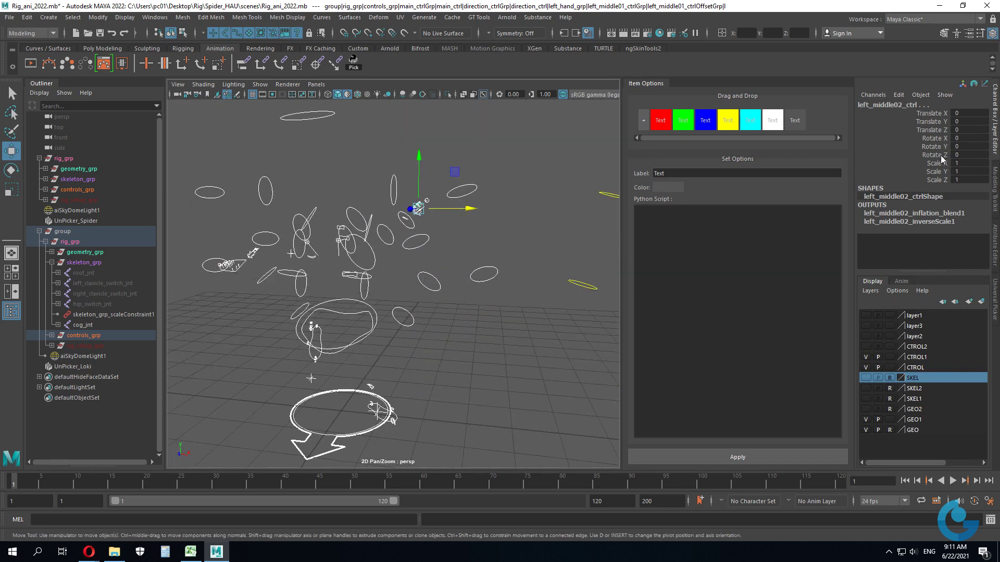
{"action": "right_click_drag", "start_coordinate": [576, 297], "coordinate": [444, 166], "text": "alt"}
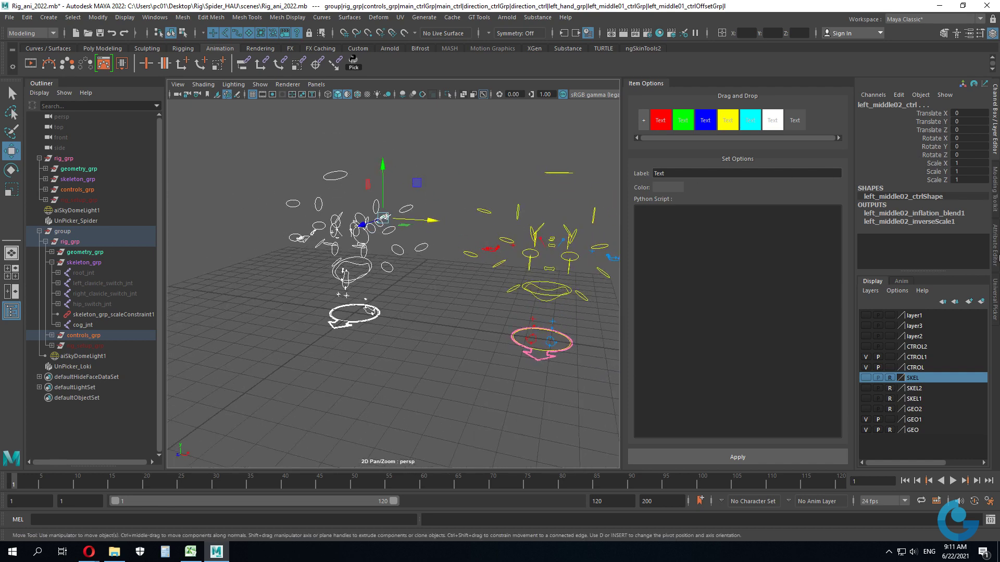
{"action": "left_click", "coordinate": [990, 293]}
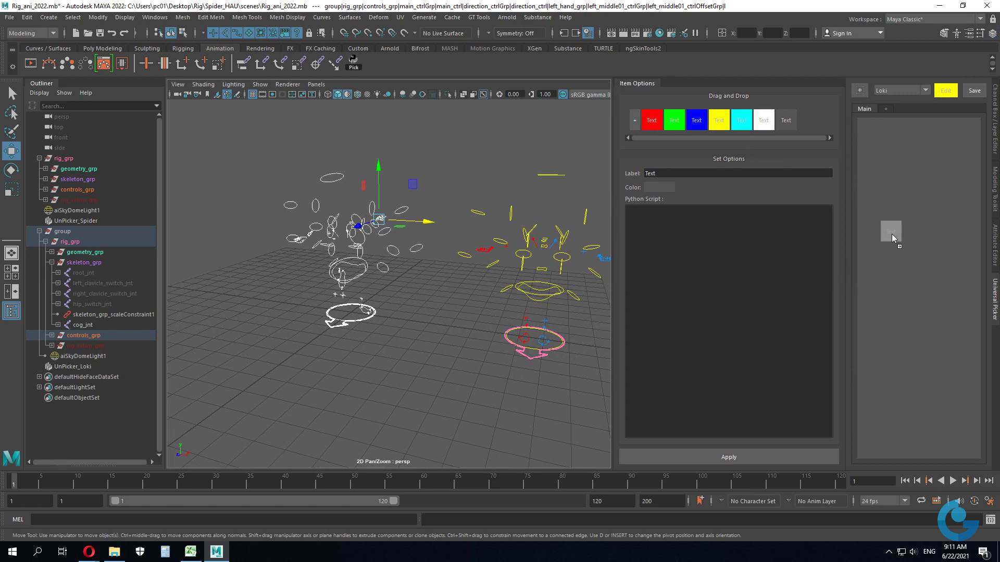
- Add a white picker button labelled All_key, enlarge it, and move it lower
{"action": "left_click_drag", "start_coordinate": [891, 236], "coordinate": [885, 150]}
{"action": "left_click_drag", "start_coordinate": [881, 254], "coordinate": [881, 254]}
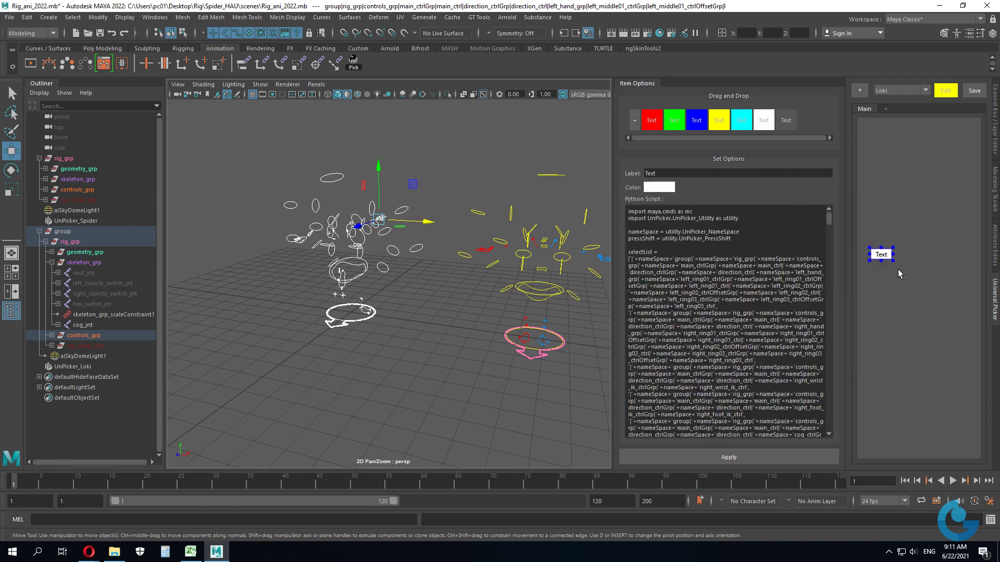
{"action": "left_click_drag", "start_coordinate": [670, 174], "coordinate": [625, 175]}
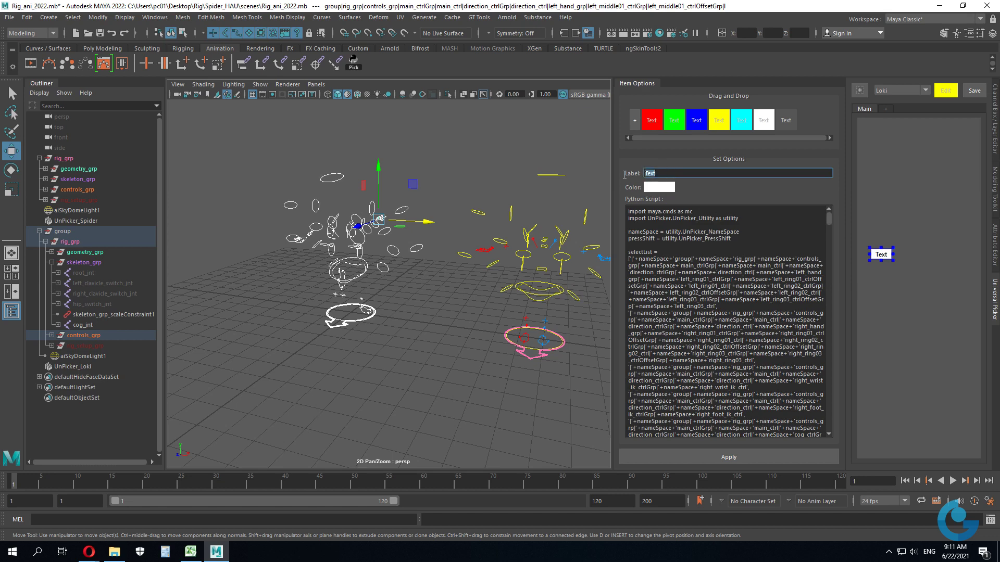
{"action": "type", "text": "All_"}
{"action": "type", "text": "k"}
{"action": "type", "text": "ey"}
{"action": "left_click", "coordinate": [752, 459]}
{"action": "mouse_move", "coordinate": [892, 261]}
{"action": "left_mouse_down"}
{"action": "mouse_move", "coordinate": [940, 292]}
{"action": "mouse_move", "coordinate": [919, 279]}
{"action": "mouse_move", "coordinate": [911, 156]}
{"action": "left_mouse_up"}
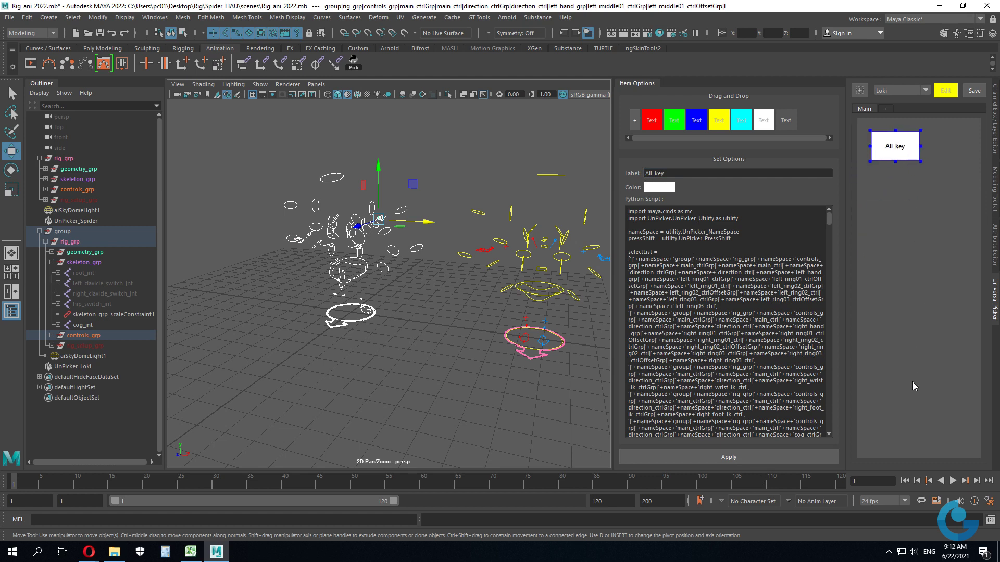
{"action": "left_click_drag", "start_coordinate": [906, 159], "coordinate": [908, 366]}
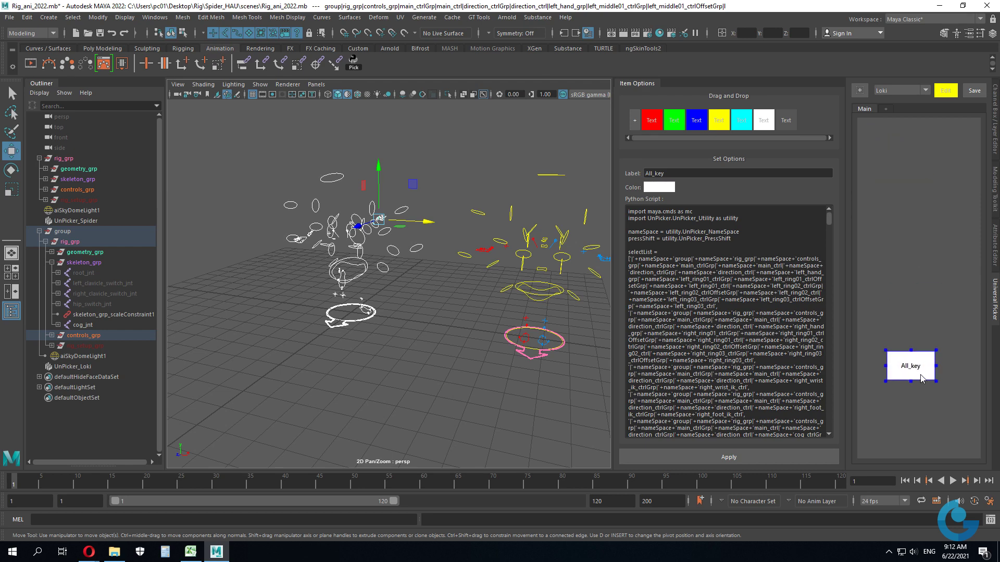
- Select controls across both rigs and add an enlarged white button labelled Than
{"action": "left_click", "coordinate": [394, 313]}
{"action": "mouse_move", "coordinate": [394, 313]}
{"action": "left_mouse_down", "text": "alt"}
{"action": "mouse_move", "coordinate": [446, 306]}
{"action": "mouse_move", "coordinate": [384, 279]}
{"action": "mouse_move", "coordinate": [429, 342]}
{"action": "mouse_move", "coordinate": [440, 330]}
{"action": "mouse_move", "coordinate": [482, 336]}
{"action": "mouse_move", "coordinate": [431, 337]}
{"action": "left_mouse_up", "text": "alt"}
{"action": "mouse_move", "coordinate": [254, 170]}
{"action": "left_mouse_down"}
{"action": "mouse_move", "coordinate": [500, 318]}
{"action": "mouse_move", "coordinate": [451, 318]}
{"action": "left_mouse_up"}
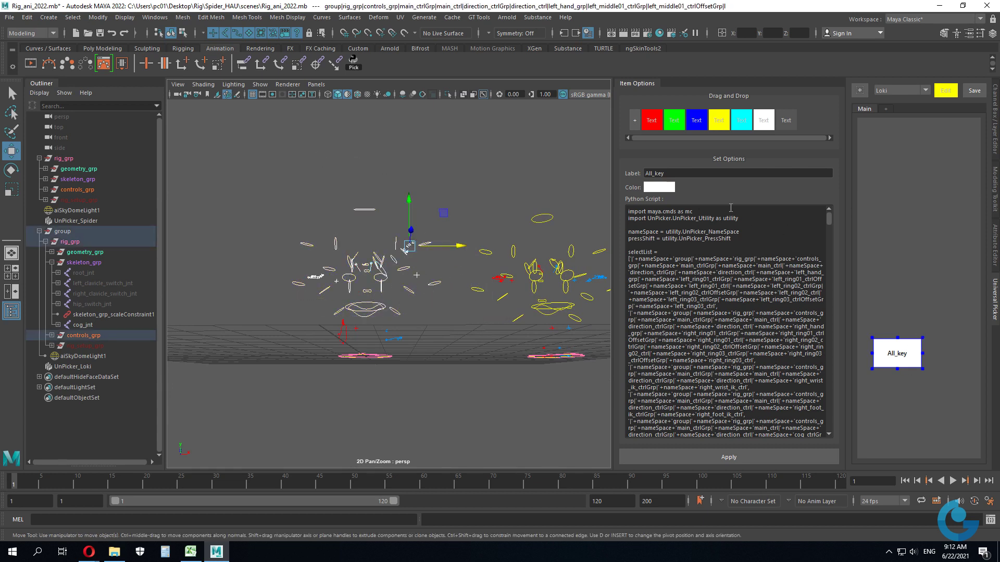
{"action": "left_click_drag", "start_coordinate": [763, 120], "coordinate": [892, 276]}
{"action": "double_click", "coordinate": [650, 173]}
{"action": "type", "text": "Than"}
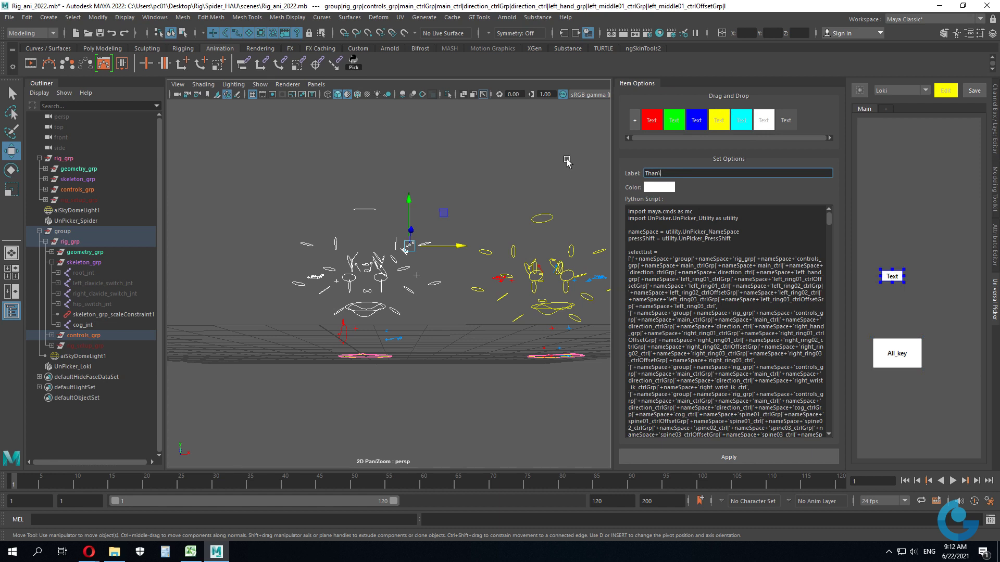
{"action": "left_click", "coordinate": [791, 459]}
{"action": "mouse_move", "coordinate": [903, 282]}
{"action": "left_mouse_down"}
{"action": "mouse_move", "coordinate": [923, 300]}
{"action": "mouse_move", "coordinate": [897, 287]}
{"action": "left_mouse_up"}
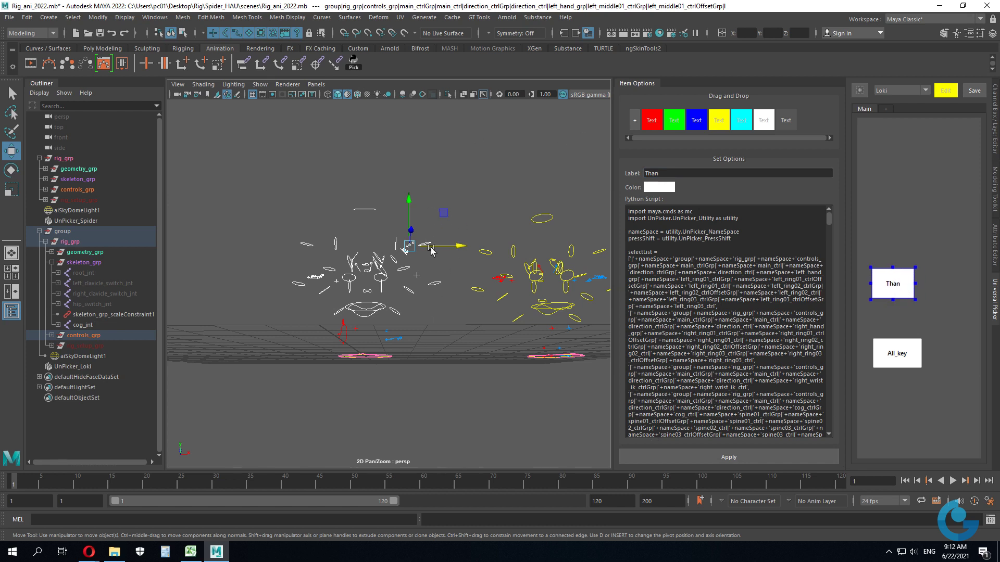
{"action": "left_click", "coordinate": [729, 457]}
{"action": "left_click_drag", "start_coordinate": [471, 330], "coordinate": [458, 349], "text": "alt"}
- Switch the picker between the Spider and Loki characters and leave picker edit mode
{"action": "scroll", "coordinate": [459, 349], "scroll_direction": "down", "scroll_amount": 3}
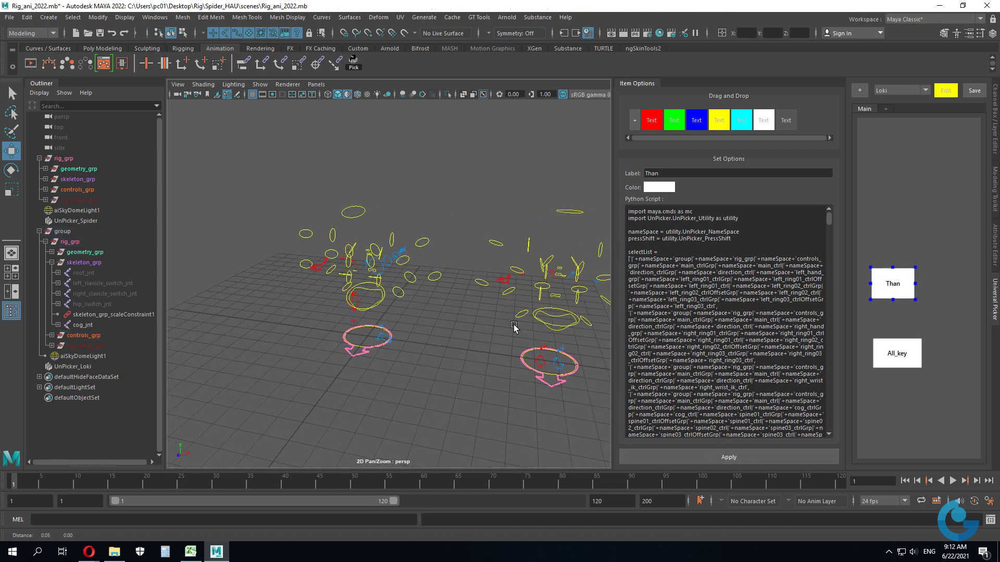
{"action": "scroll", "coordinate": [469, 292], "scroll_direction": "down", "scroll_amount": 3}
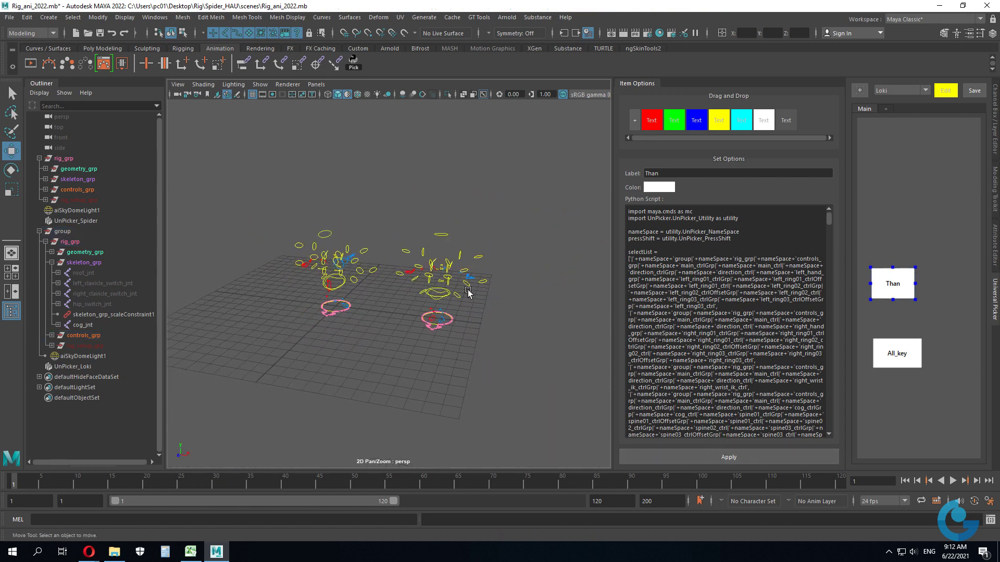
{"action": "left_click", "coordinate": [929, 92]}
{"action": "left_click", "coordinate": [893, 98]}
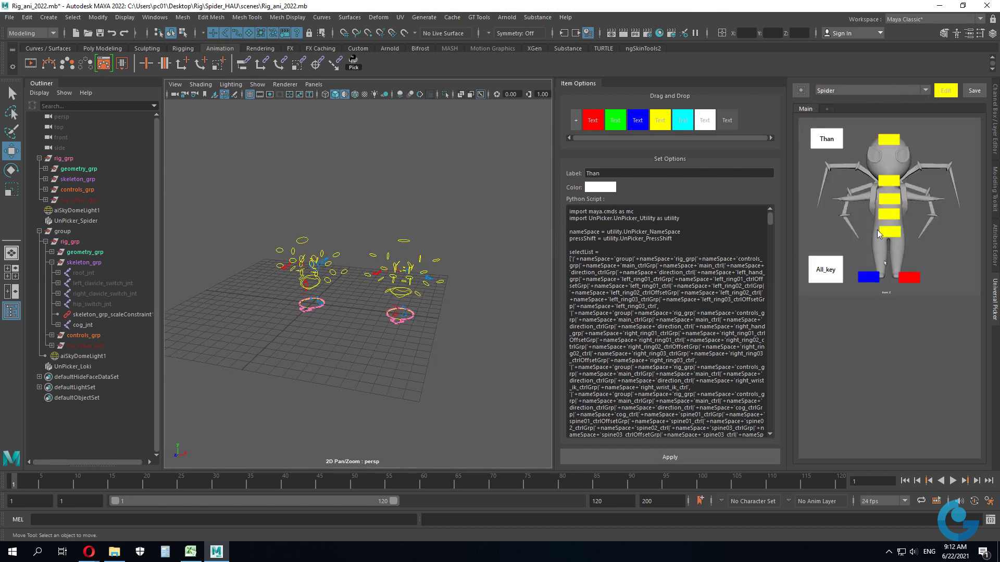
{"action": "left_click", "coordinate": [927, 93]}
{"action": "left_click", "coordinate": [865, 105]}
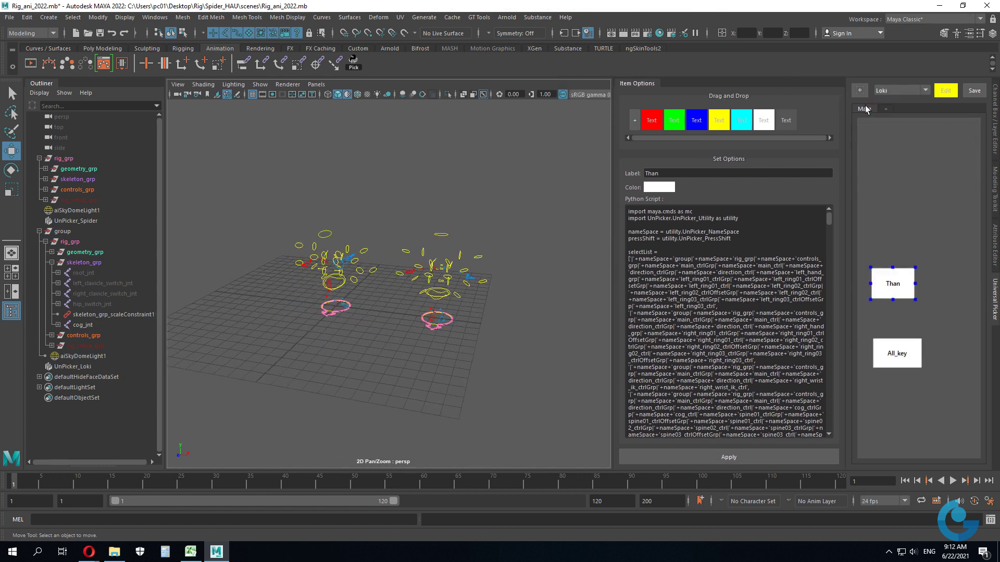
{"action": "left_click", "coordinate": [923, 92]}
{"action": "left_click", "coordinate": [891, 101]}
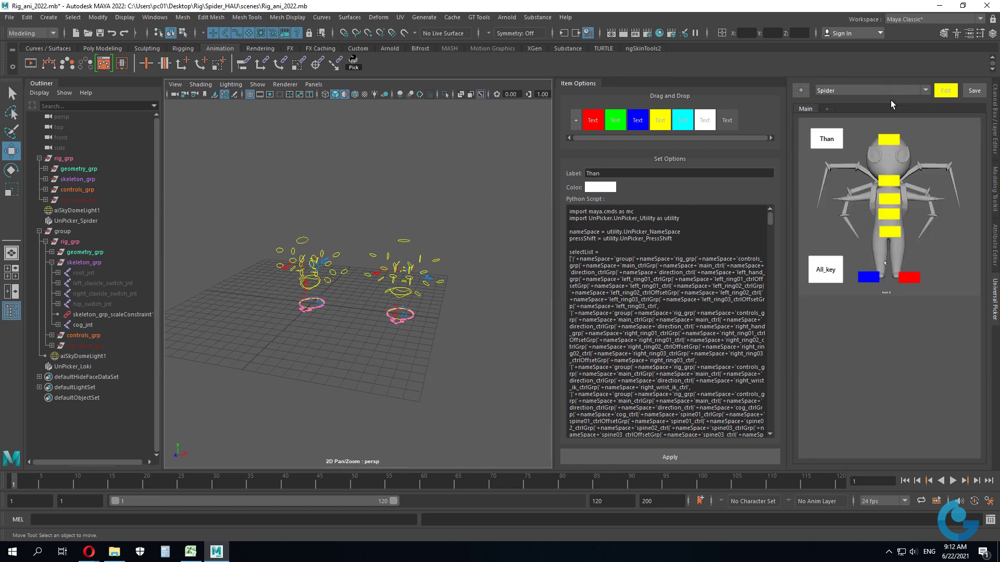
{"action": "left_click", "coordinate": [921, 91]}
{"action": "left_click", "coordinate": [866, 106]}
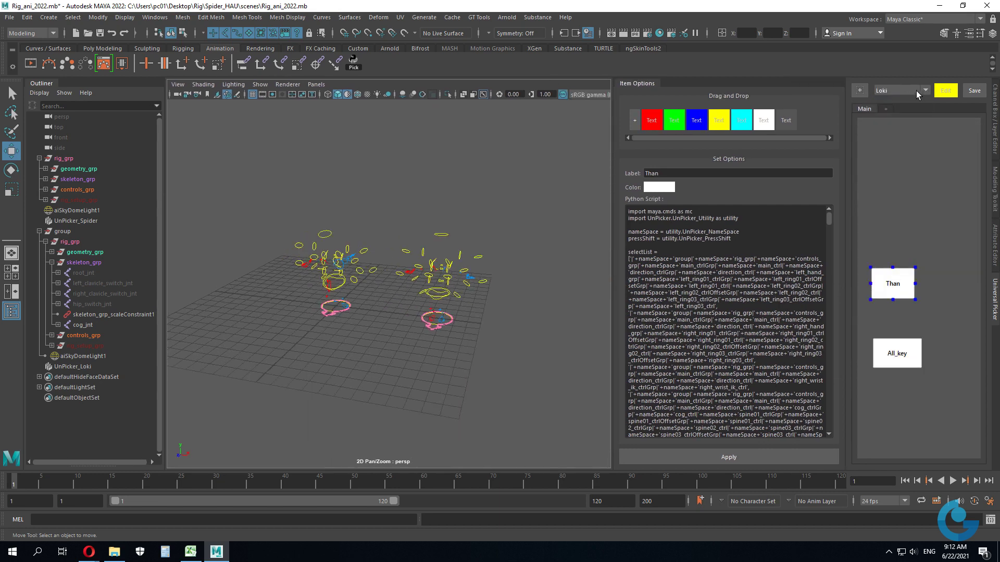
{"action": "left_click", "coordinate": [949, 91]}
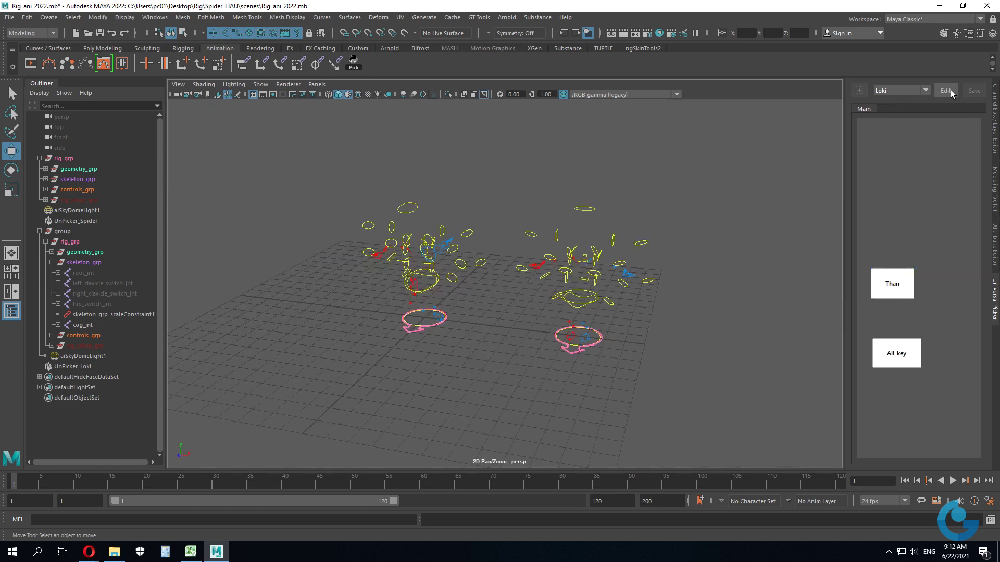
- Marquee-select and clear all rig controls, then test the Spider picker's select-all button
{"action": "left_click", "coordinate": [927, 92]}
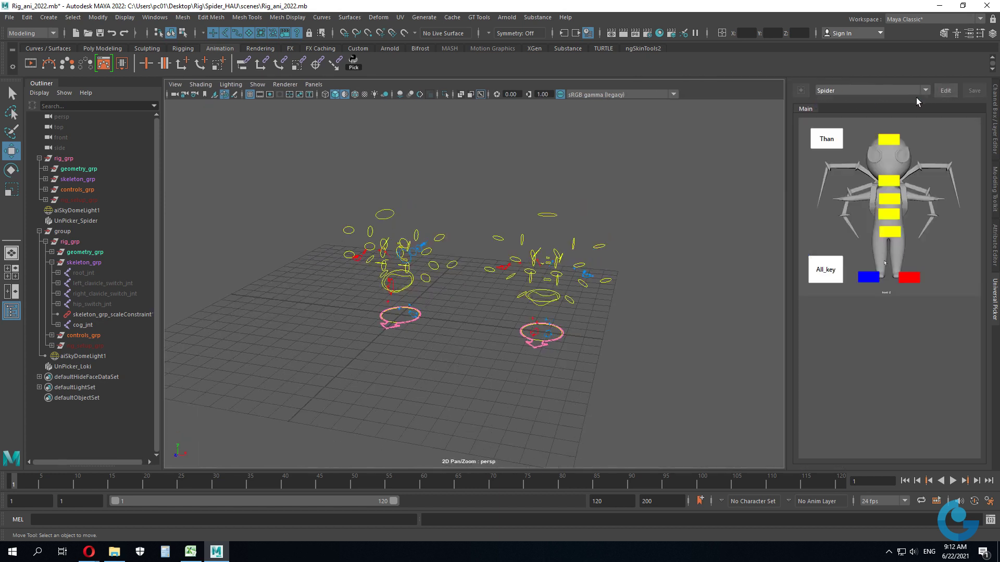
{"action": "left_click", "coordinate": [927, 92]}
{"action": "left_click", "coordinate": [910, 105]}
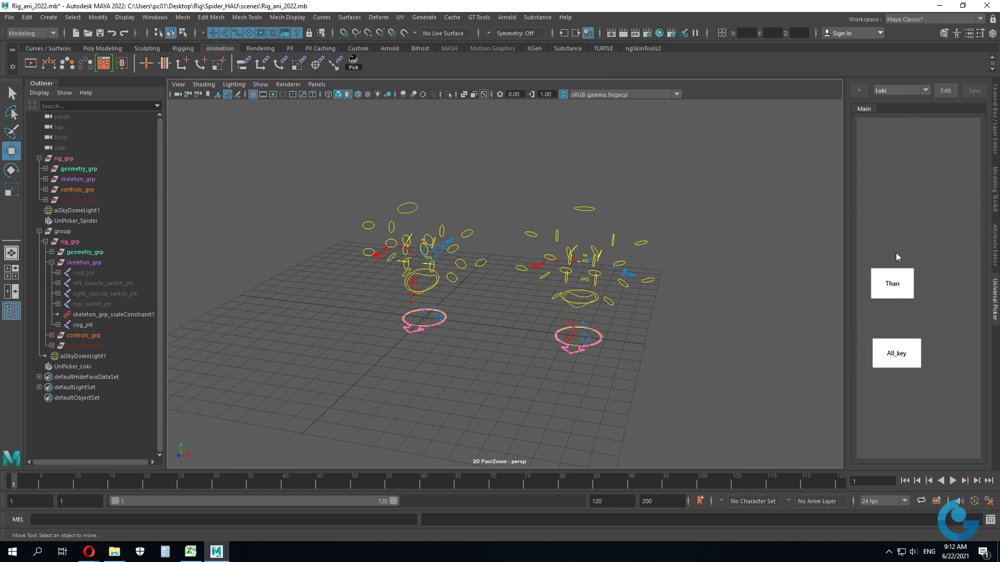
{"action": "left_click_drag", "start_coordinate": [289, 117], "coordinate": [745, 463]}
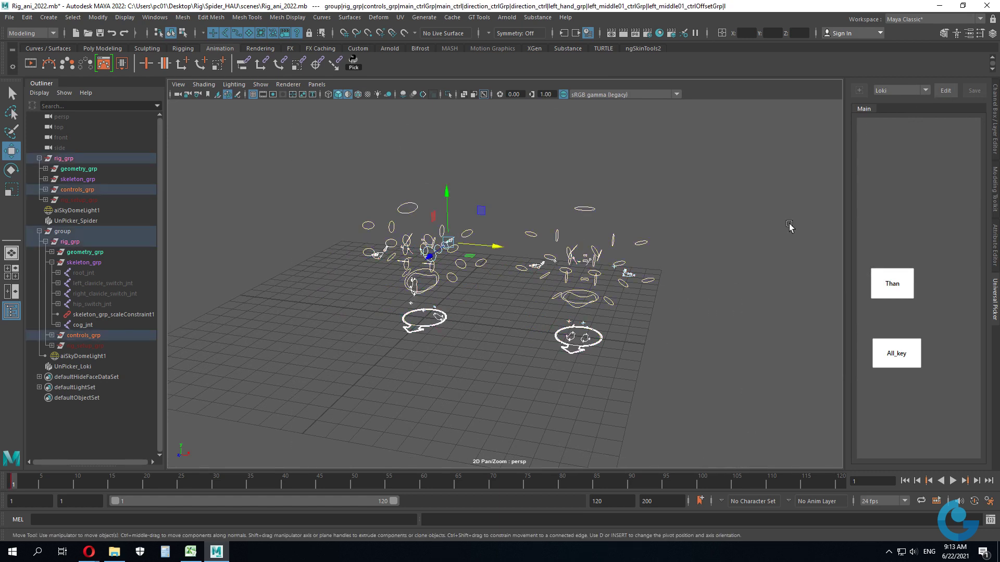
{"action": "left_click", "coordinate": [774, 255]}
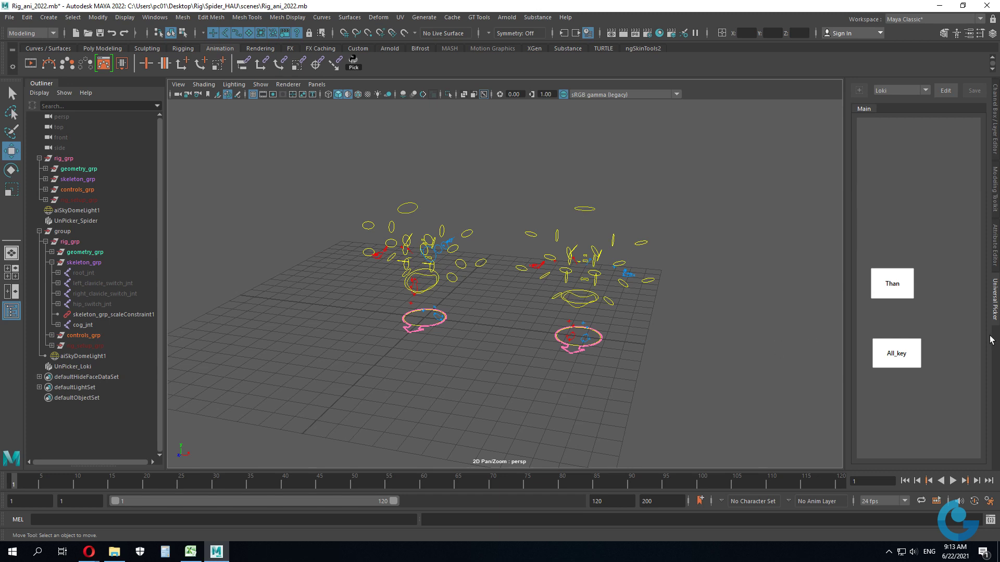
{"action": "left_click", "coordinate": [926, 92]}
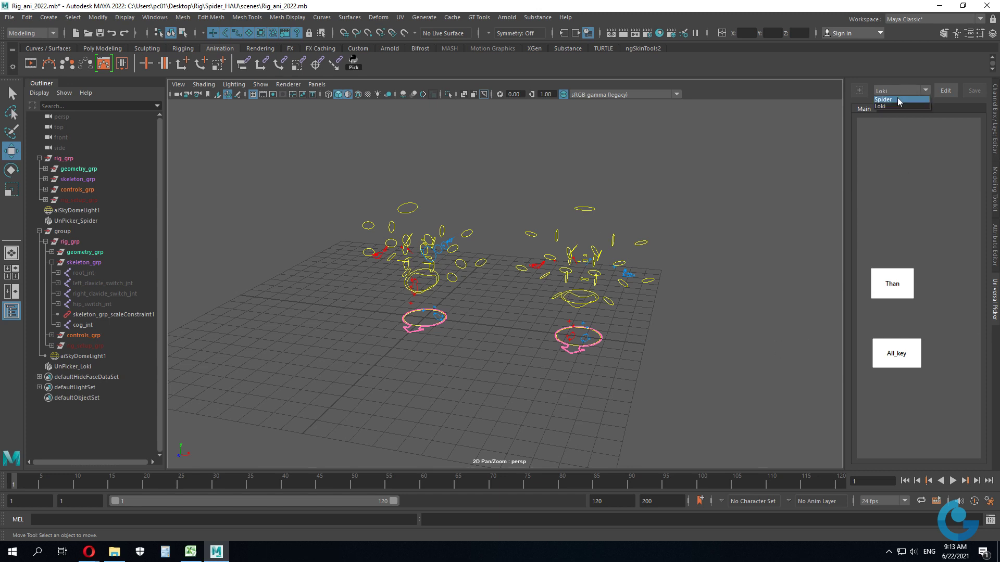
{"action": "left_click", "coordinate": [897, 101]}
{"action": "left_click", "coordinate": [828, 274]}
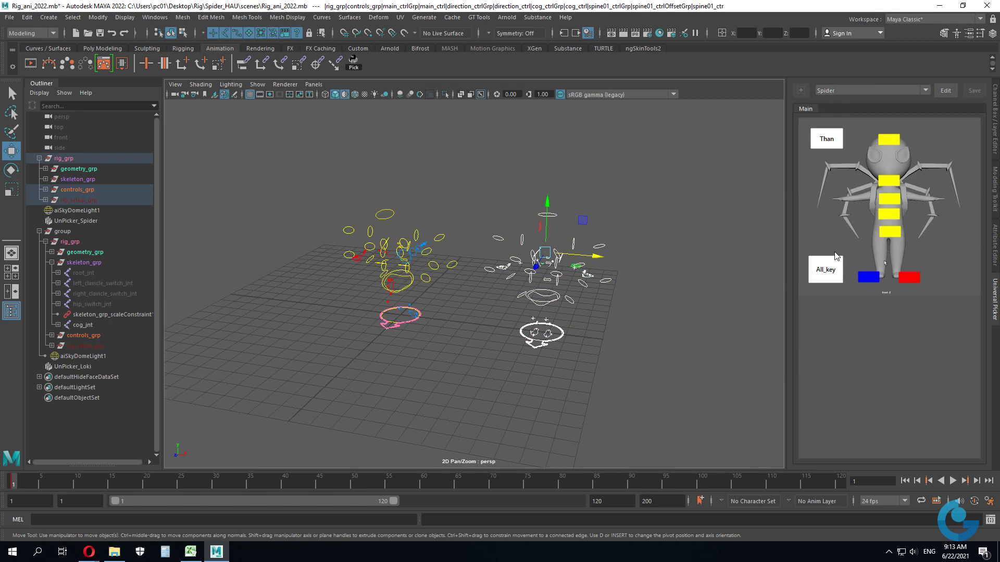
{"action": "left_click", "coordinate": [557, 339]}
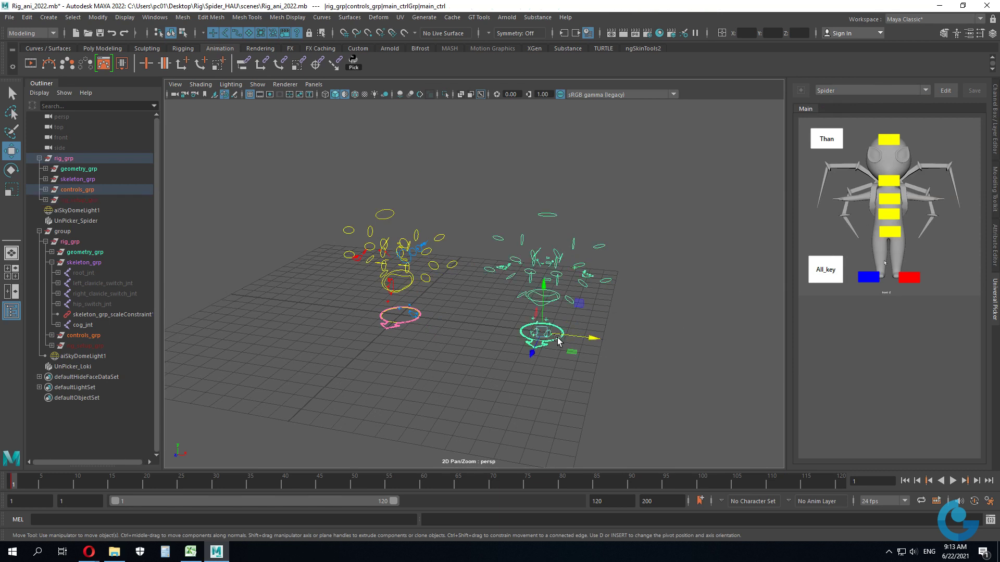
- Test Loki's All_key selection, deselect, and turn picker editing back on
{"action": "left_click", "coordinate": [879, 90]}
{"action": "left_click", "coordinate": [884, 111]}
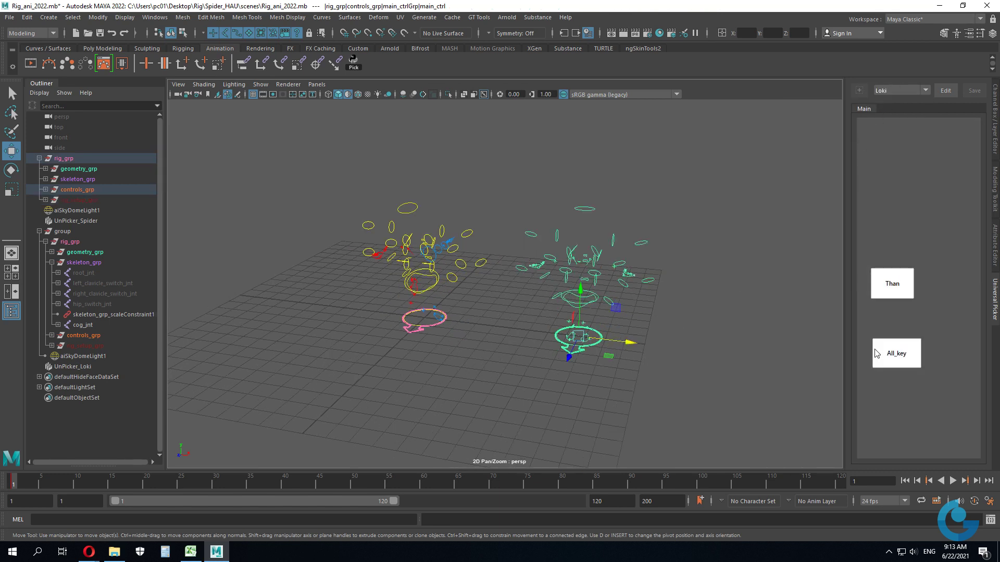
{"action": "left_click", "coordinate": [893, 359]}
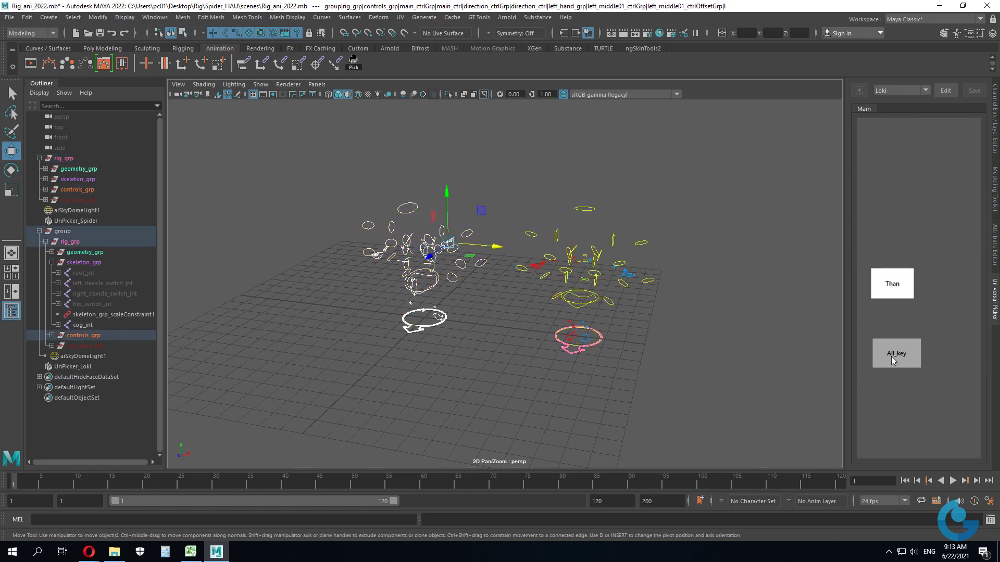
{"action": "left_click", "coordinate": [910, 290]}
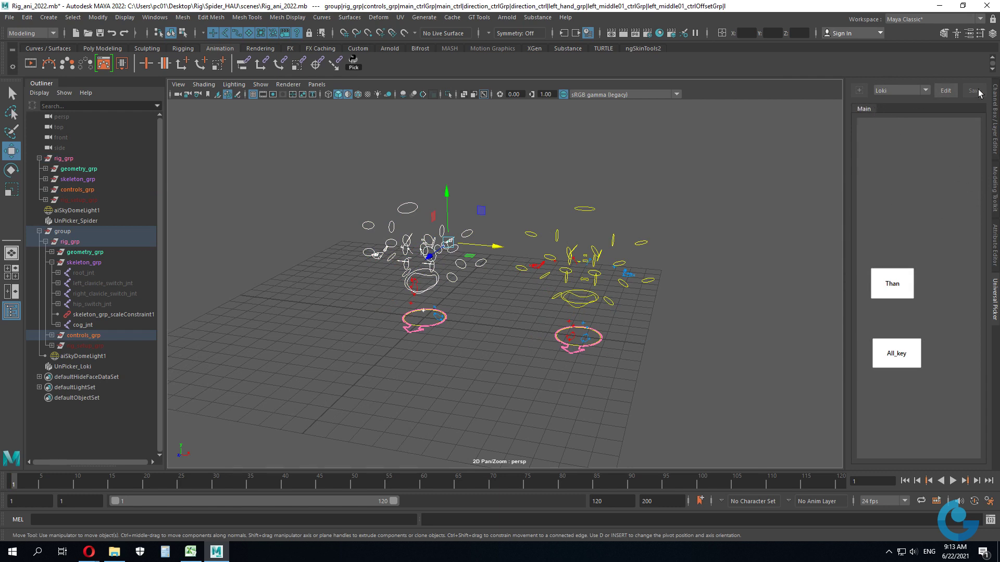
{"action": "left_click", "coordinate": [946, 91]}
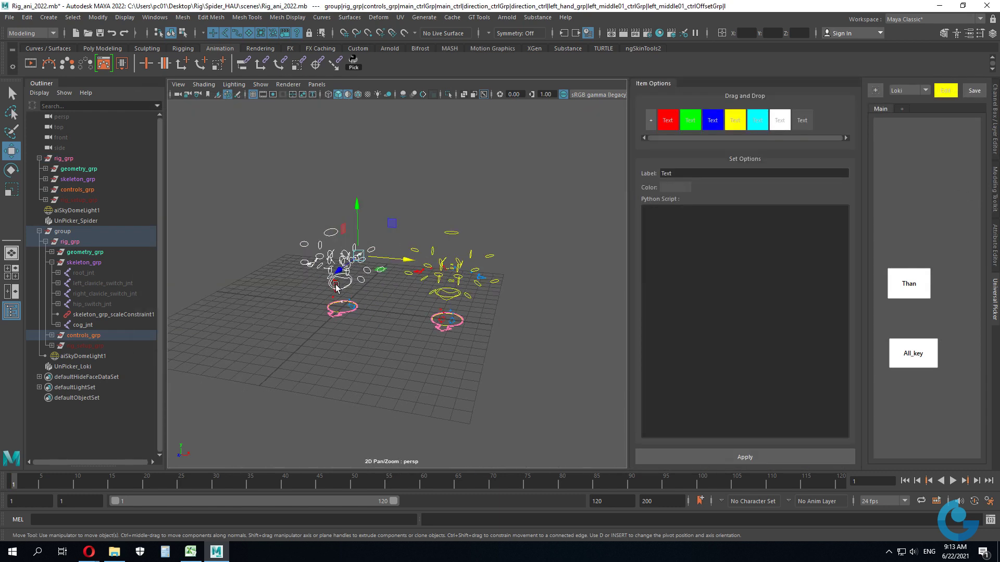
- Enable Polygons in the viewport Show menu and zoom to a close front view of the spider
{"action": "left_click", "coordinate": [260, 84]}
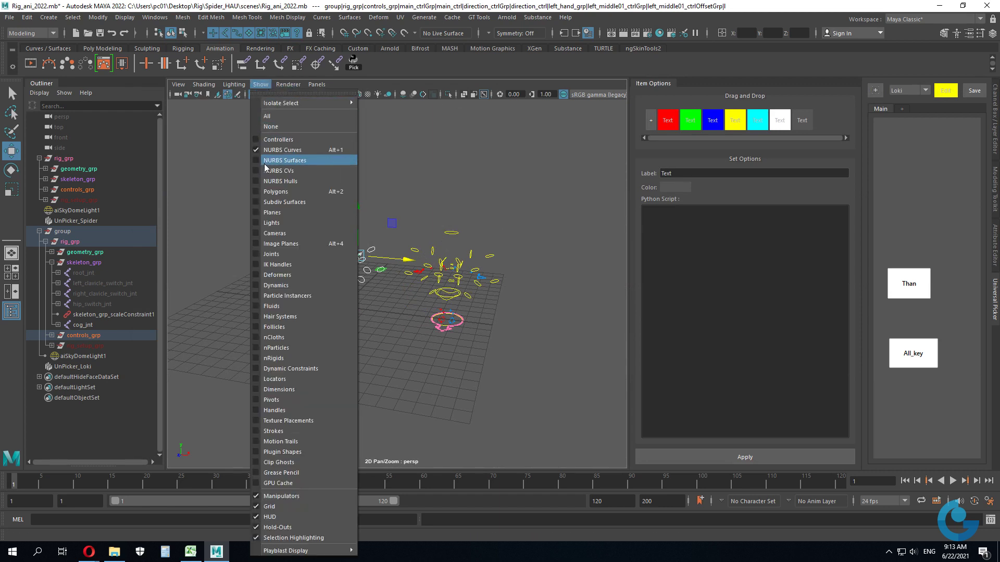
{"action": "left_click", "coordinate": [258, 193]}
{"action": "left_click_drag", "start_coordinate": [421, 311], "coordinate": [384, 183], "text": "alt"}
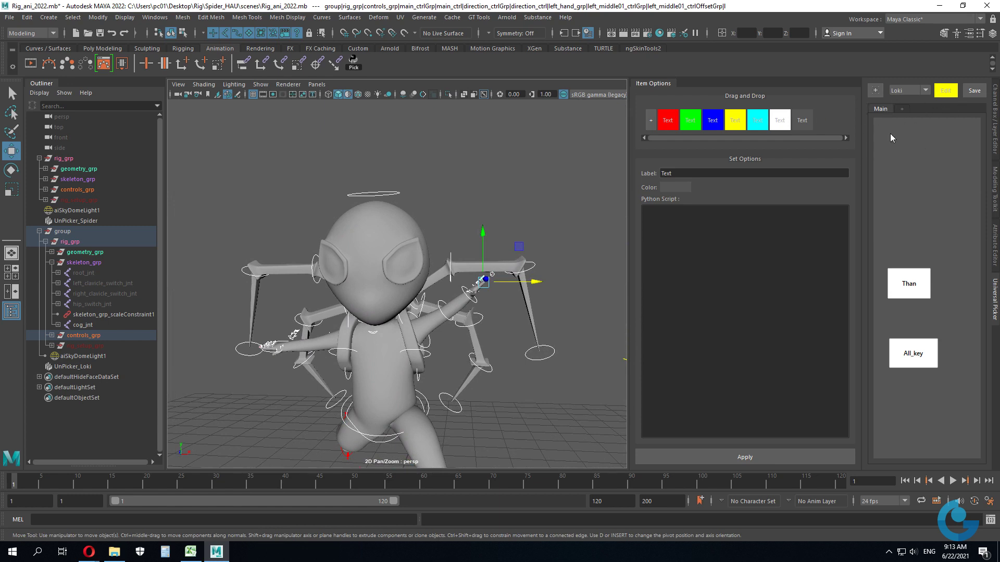
- Create a new Loki picker tab named Dau and confirm it
{"action": "left_click", "coordinate": [906, 108]}
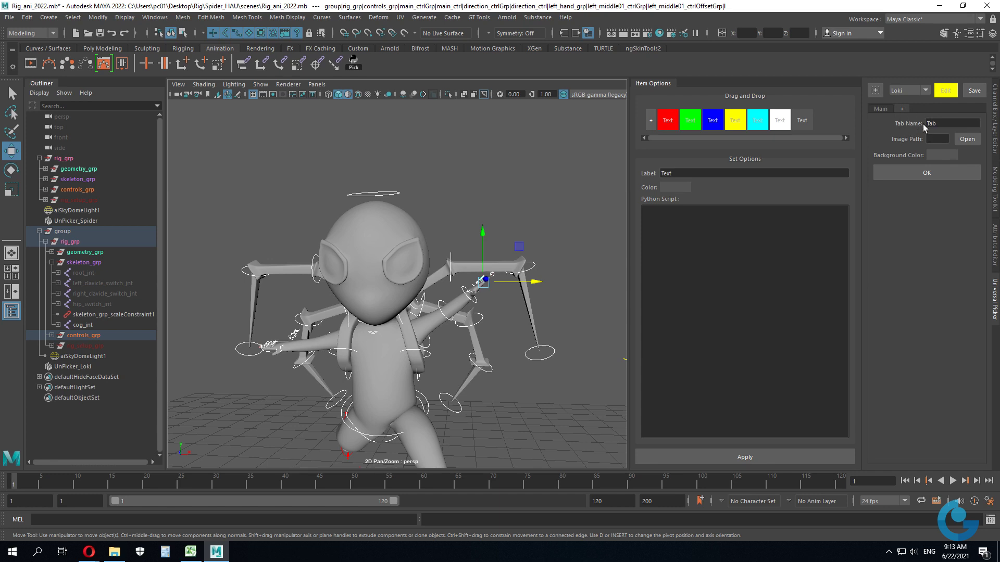
{"action": "left_click", "coordinate": [926, 124]}
{"action": "type", "text": "Dau"}
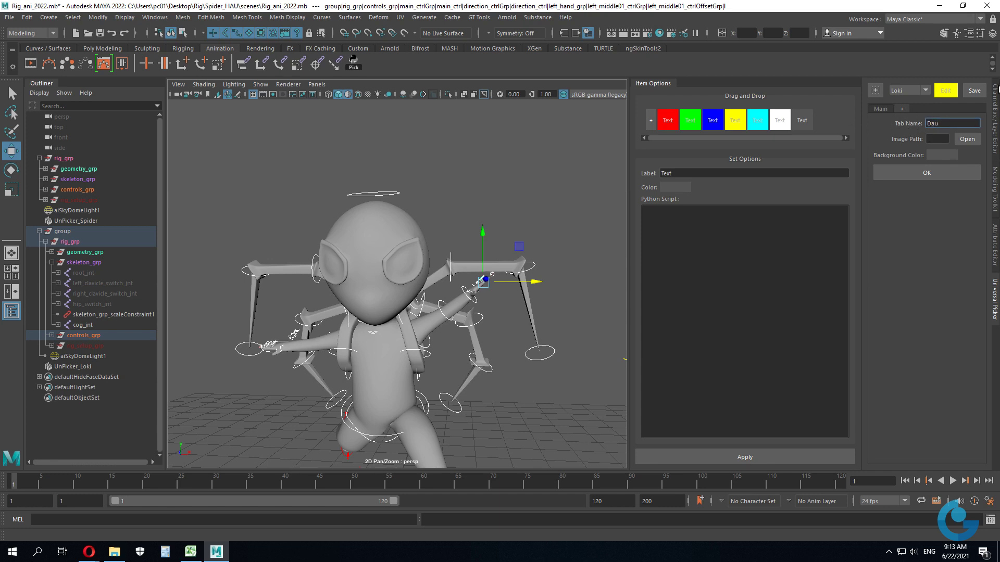
{"action": "left_click", "coordinate": [936, 176]}
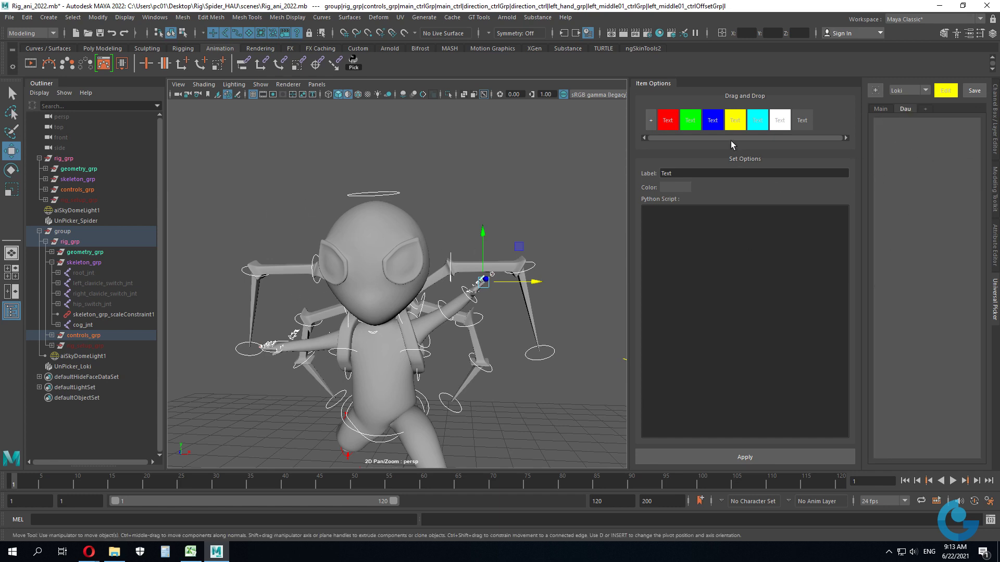
{"action": "left_click_drag", "start_coordinate": [440, 301], "coordinate": [425, 271], "text": "alt"}
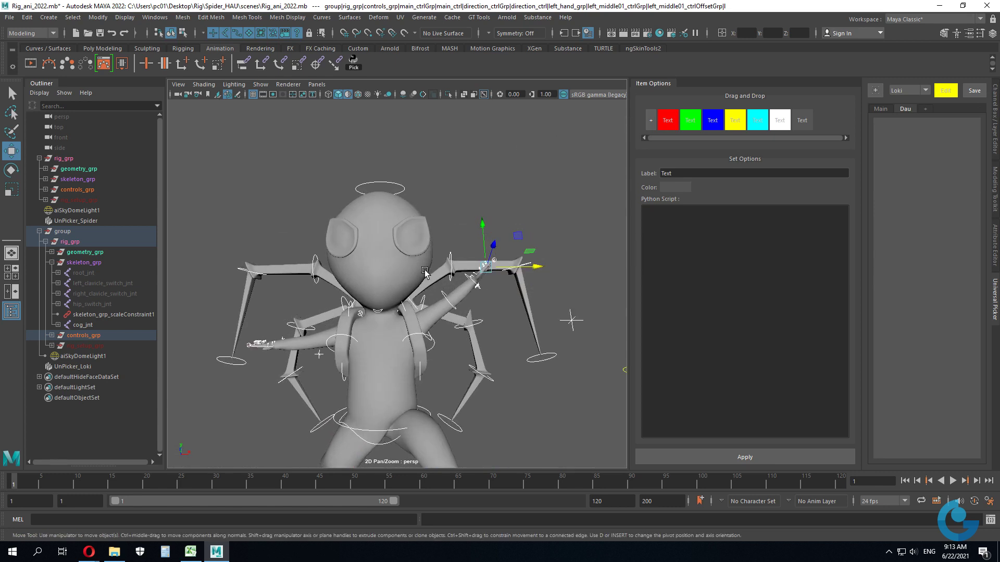
- With the neck and spine controls selected, add an enlarged yellow Mieng button lower on the Dau tab
{"action": "left_click", "coordinate": [387, 312]}
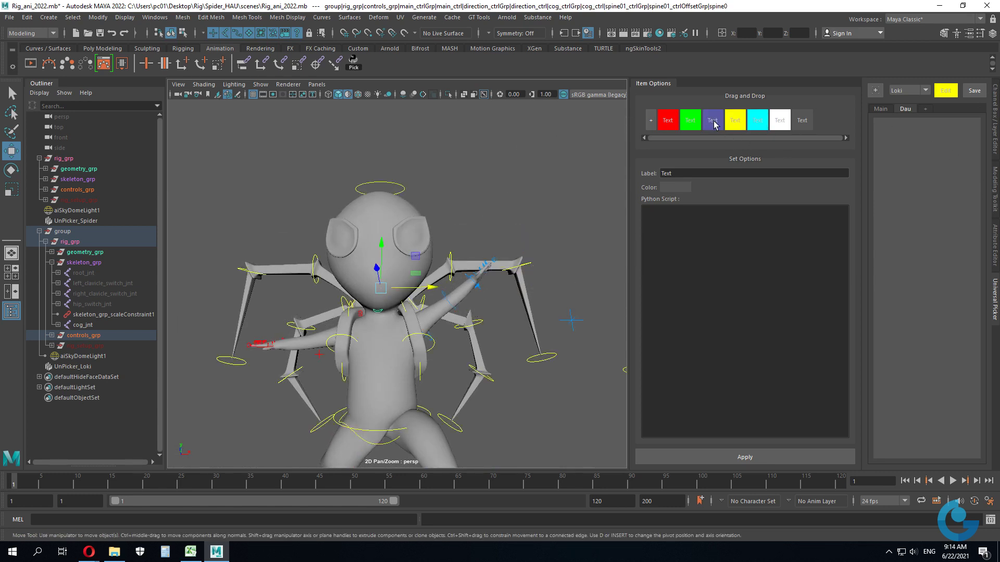
{"action": "left_click_drag", "start_coordinate": [735, 120], "coordinate": [919, 271]}
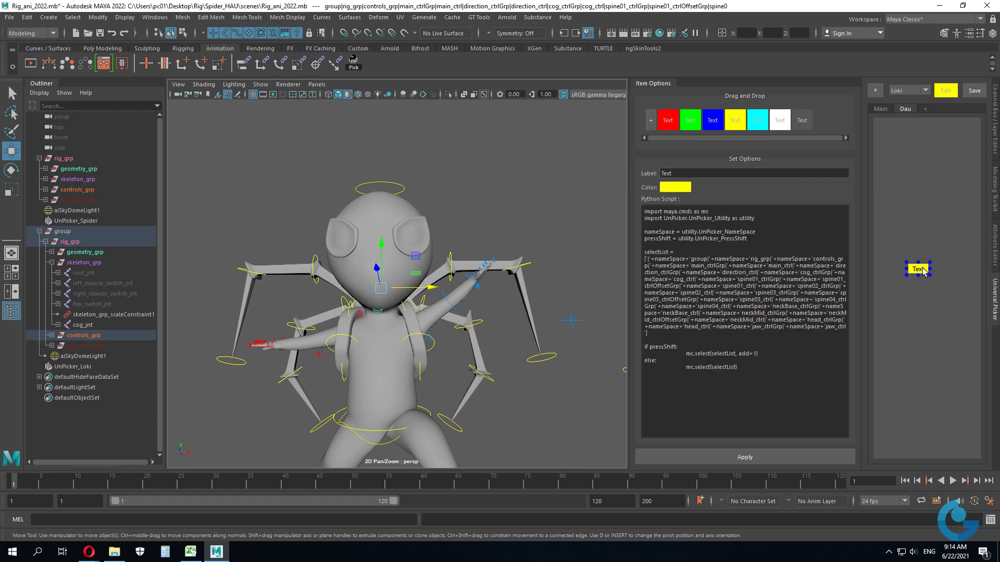
{"action": "double_click", "coordinate": [673, 171]}
{"action": "type", "text": "Mieng"}
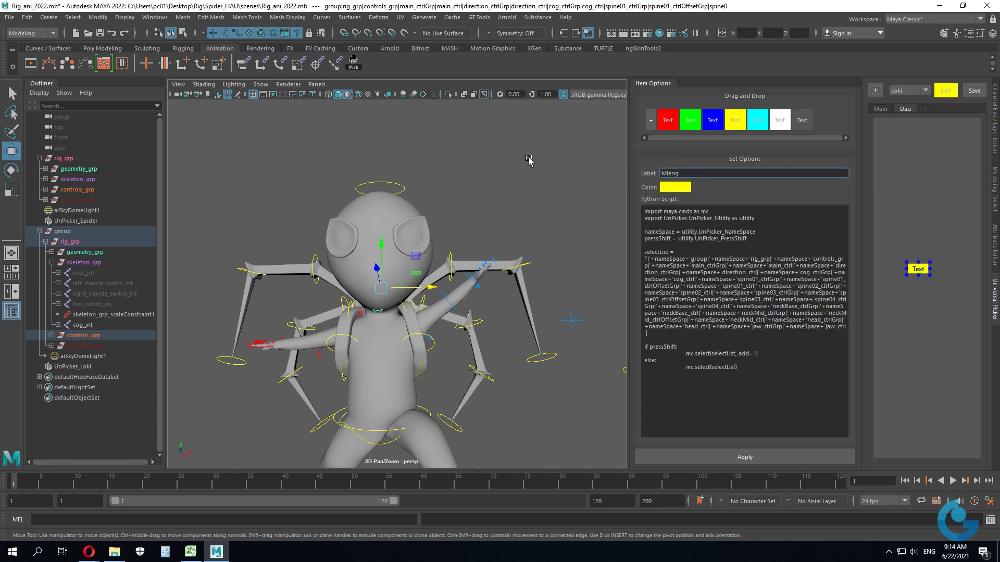
{"action": "left_click", "coordinate": [750, 461]}
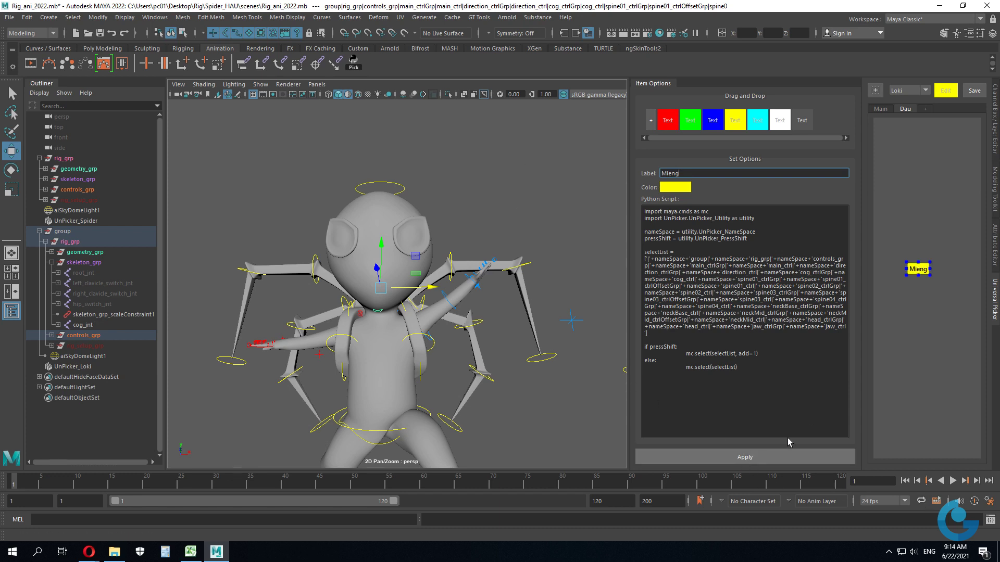
{"action": "left_click", "coordinate": [931, 280]}
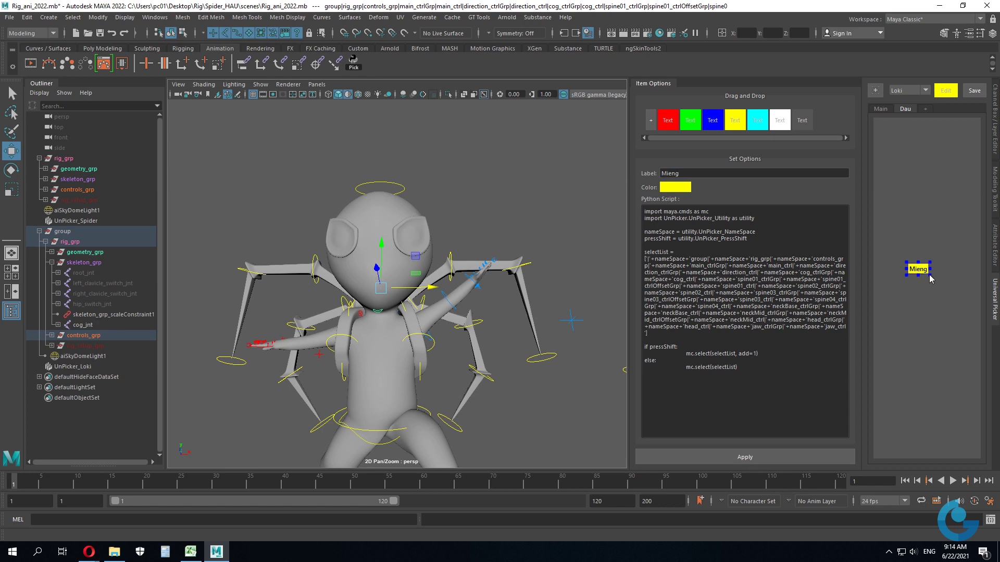
{"action": "mouse_move", "coordinate": [930, 275]}
{"action": "left_mouse_down"}
{"action": "mouse_move", "coordinate": [969, 303]}
{"action": "mouse_move", "coordinate": [939, 333]}
{"action": "left_mouse_up"}
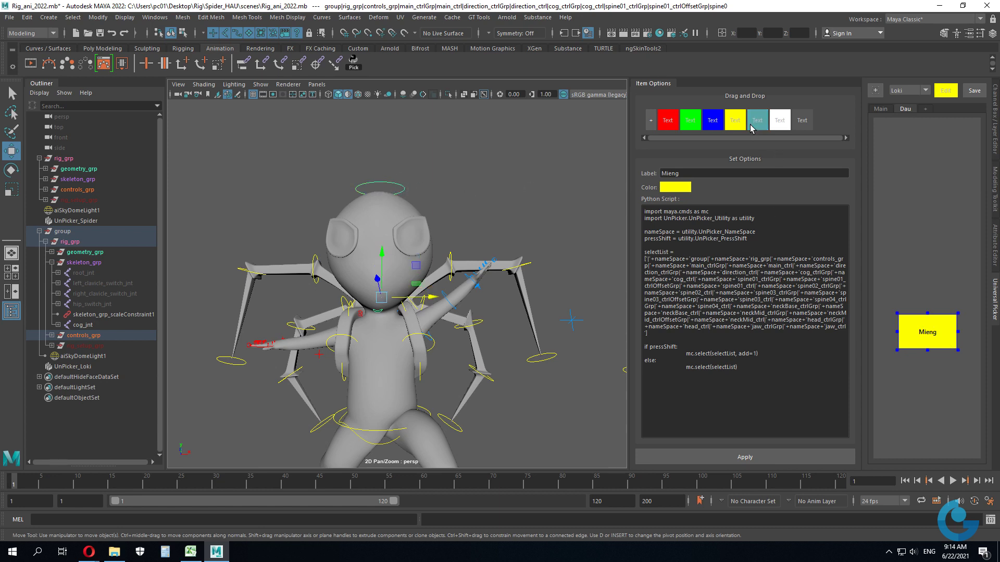
- Add a yellow button labelled Dau and enlarge it into a large square
{"action": "left_click_drag", "start_coordinate": [735, 121], "coordinate": [924, 177]}
{"action": "type", "text": "Dau"}
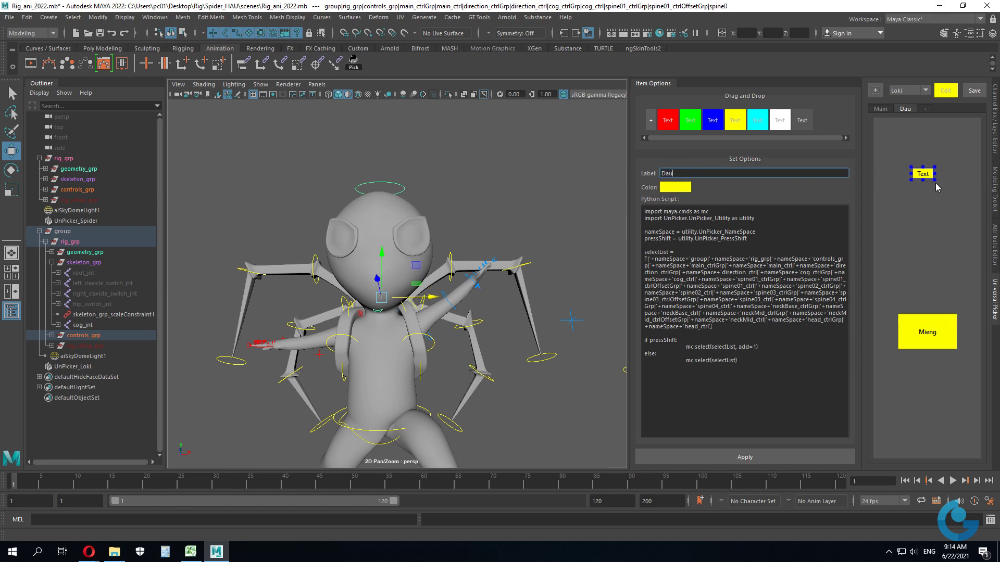
{"action": "left_click", "coordinate": [751, 456]}
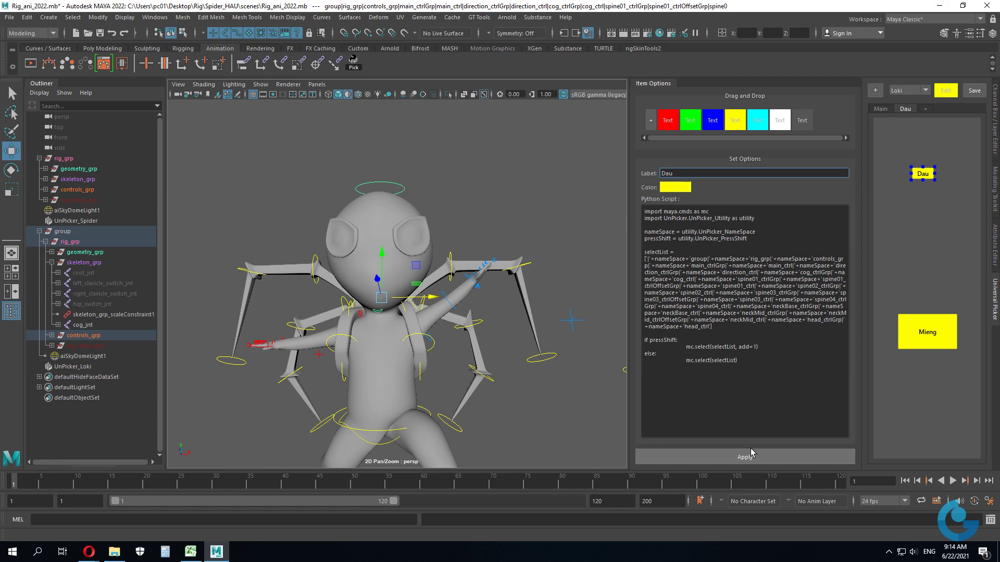
{"action": "left_click", "coordinate": [937, 183]}
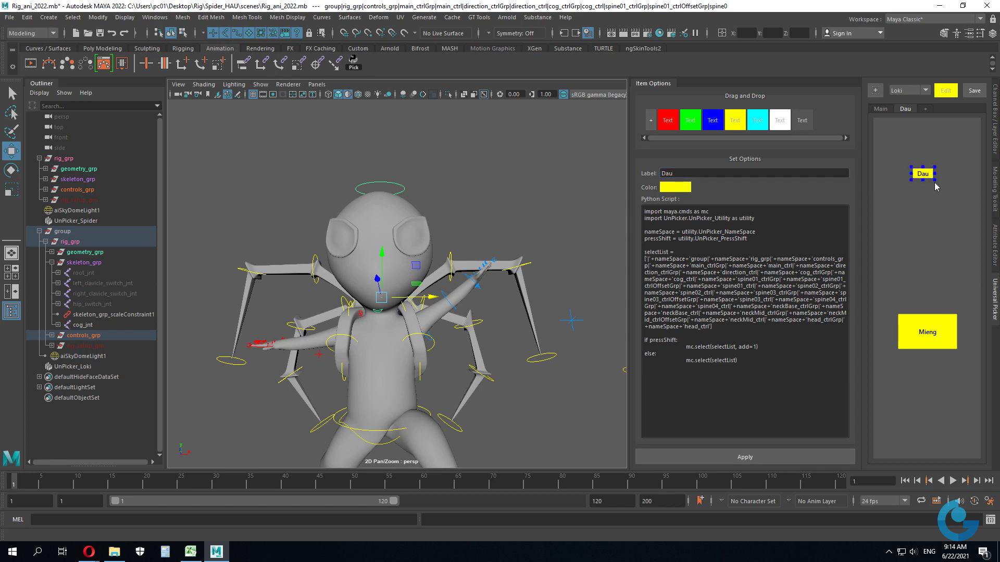
{"action": "left_click_drag", "start_coordinate": [934, 182], "coordinate": [959, 208]}
{"action": "left_click_drag", "start_coordinate": [916, 176], "coordinate": [907, 176]}
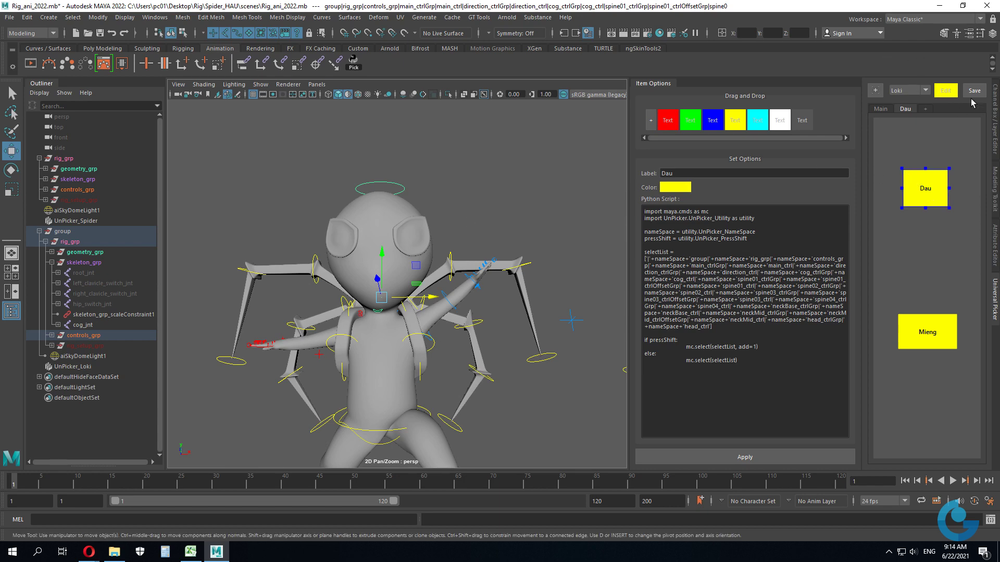
- Save the picker changes and turn off picker editing
{"action": "left_click", "coordinate": [949, 91]}
{"action": "left_click", "coordinate": [567, 205]}
{"action": "mouse_move", "coordinate": [559, 351]}
{"action": "left_mouse_down", "text": "alt"}
{"action": "mouse_move", "coordinate": [539, 348]}
{"action": "mouse_move", "coordinate": [742, 252]}
{"action": "mouse_move", "coordinate": [375, 301]}
{"action": "left_mouse_up", "text": "alt"}
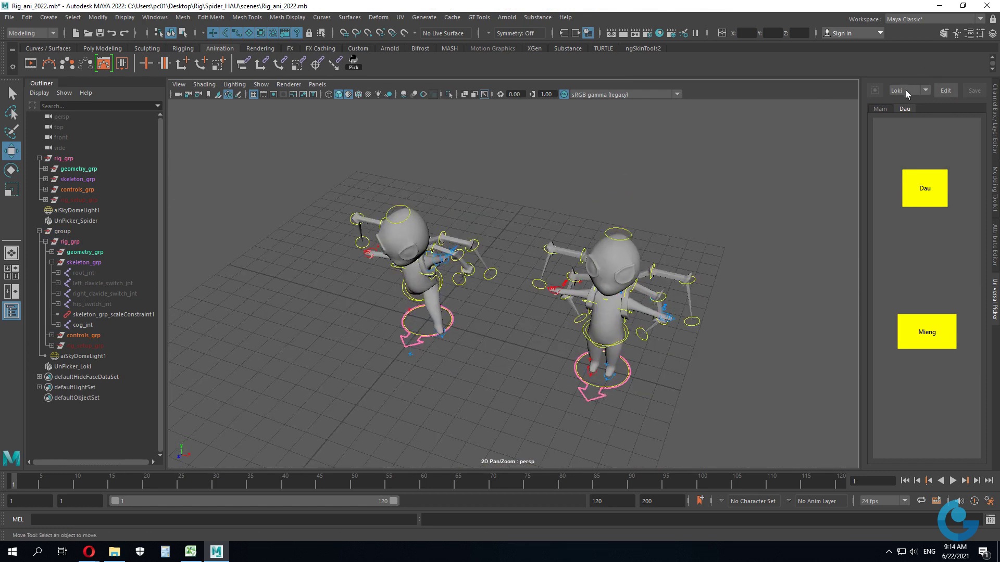
- Test the Dau and Mieng buttons on the left spider and rotate its head with E
{"action": "left_click", "coordinate": [911, 105]}
{"action": "left_click", "coordinate": [921, 189]}
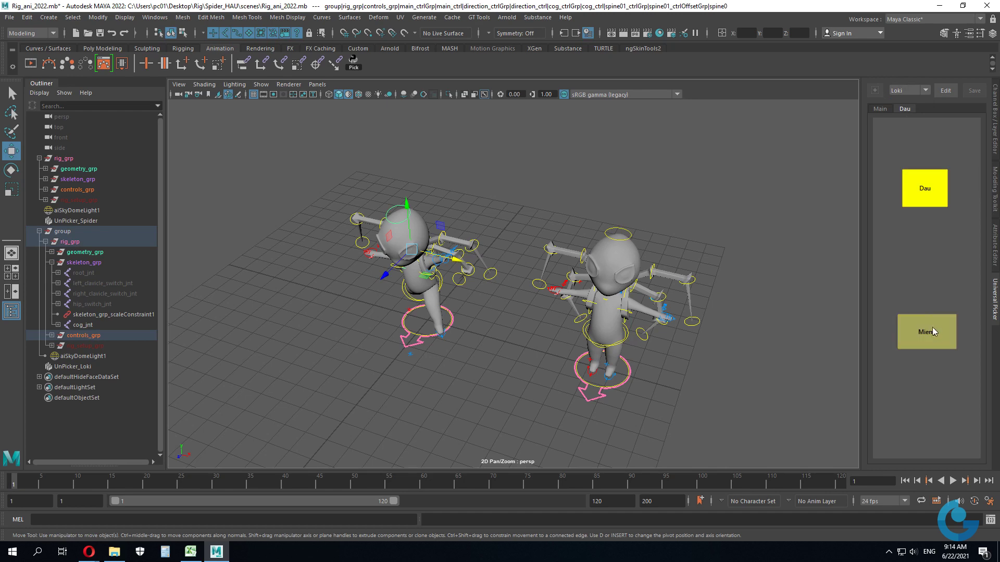
{"action": "mouse_move", "coordinate": [651, 375]}
{"action": "left_mouse_down", "text": "alt"}
{"action": "mouse_move", "coordinate": [476, 217]}
{"action": "mouse_move", "coordinate": [474, 194]}
{"action": "mouse_move", "coordinate": [539, 246]}
{"action": "mouse_move", "coordinate": [588, 339]}
{"action": "left_mouse_up", "text": "alt"}
{"action": "scroll", "coordinate": [580, 307], "scroll_direction": "up", "scroll_amount": 5}
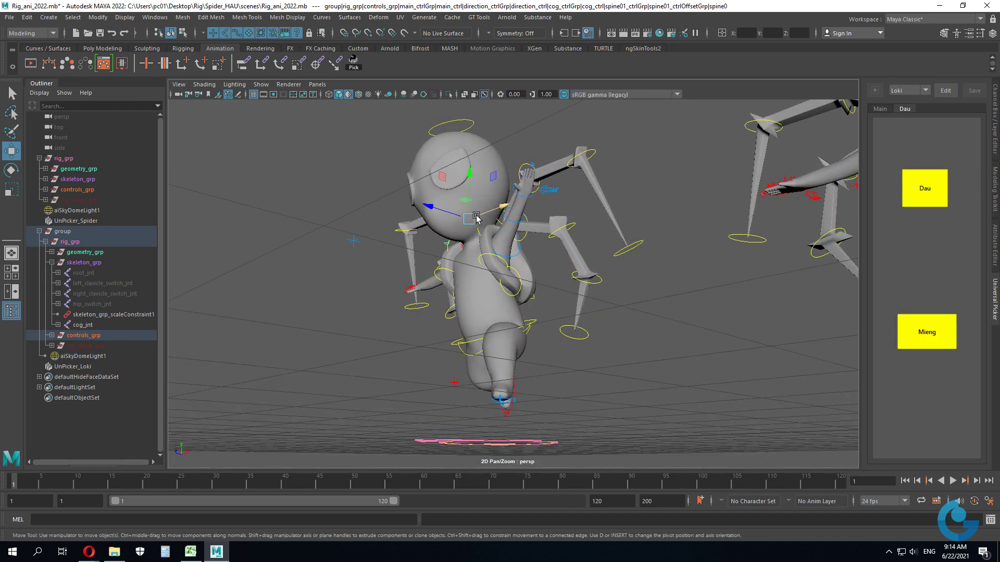
{"action": "key", "text": "e"}
{"action": "scroll", "coordinate": [539, 247], "scroll_direction": "down", "scroll_amount": 5}
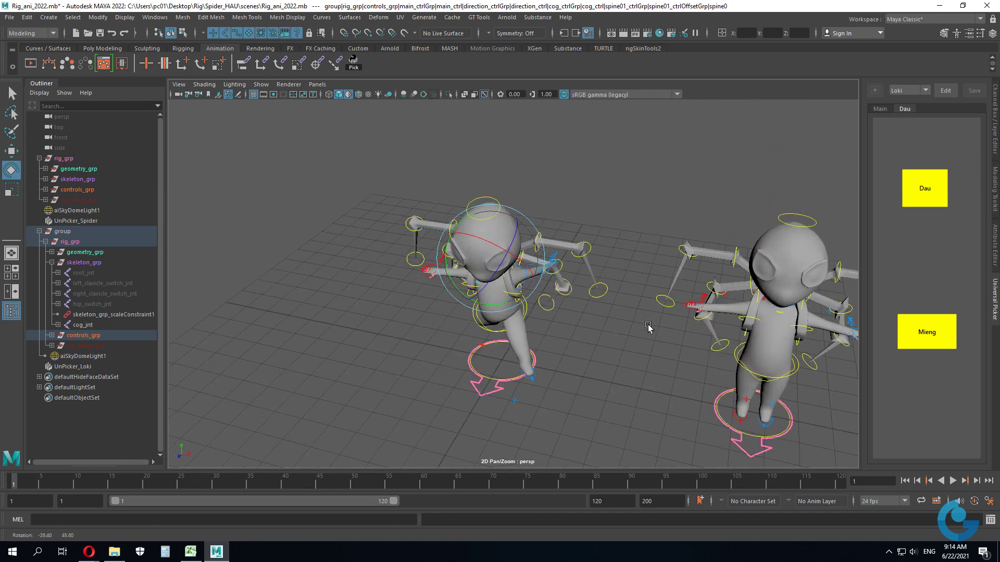
{"action": "left_click", "coordinate": [589, 338]}
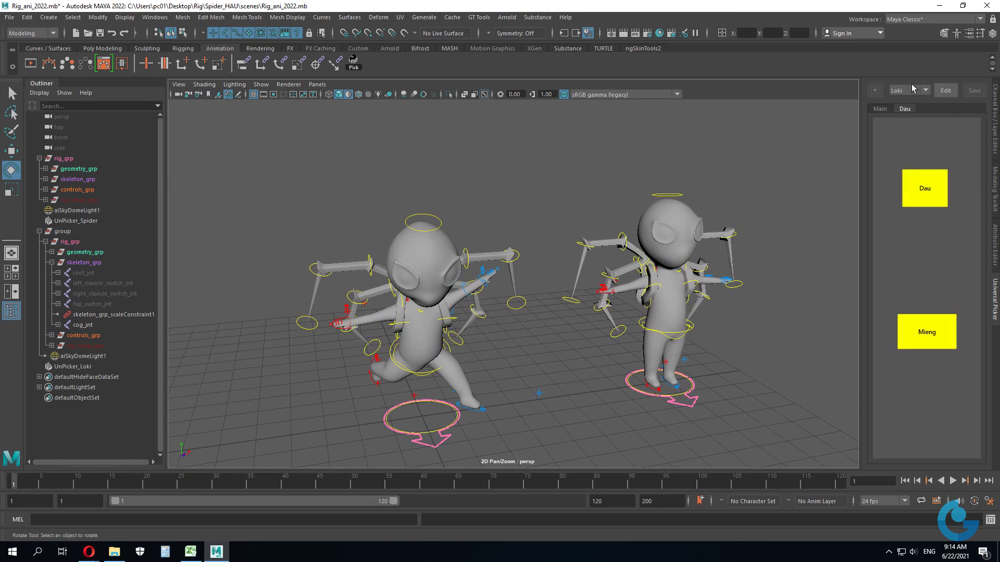
{"action": "mouse_move", "coordinate": [88, 552]}
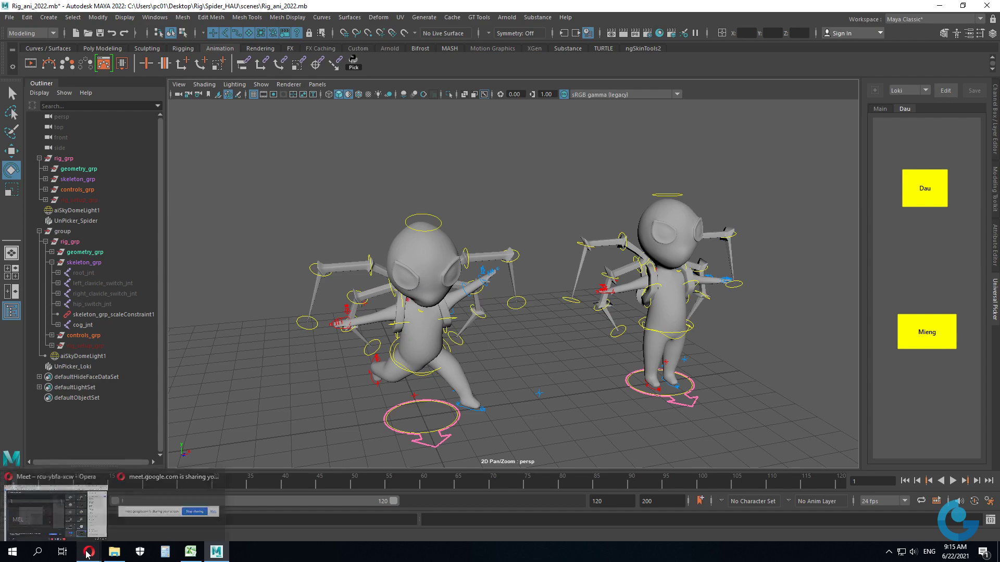
{"action": "left_click", "coordinate": [56, 512]}
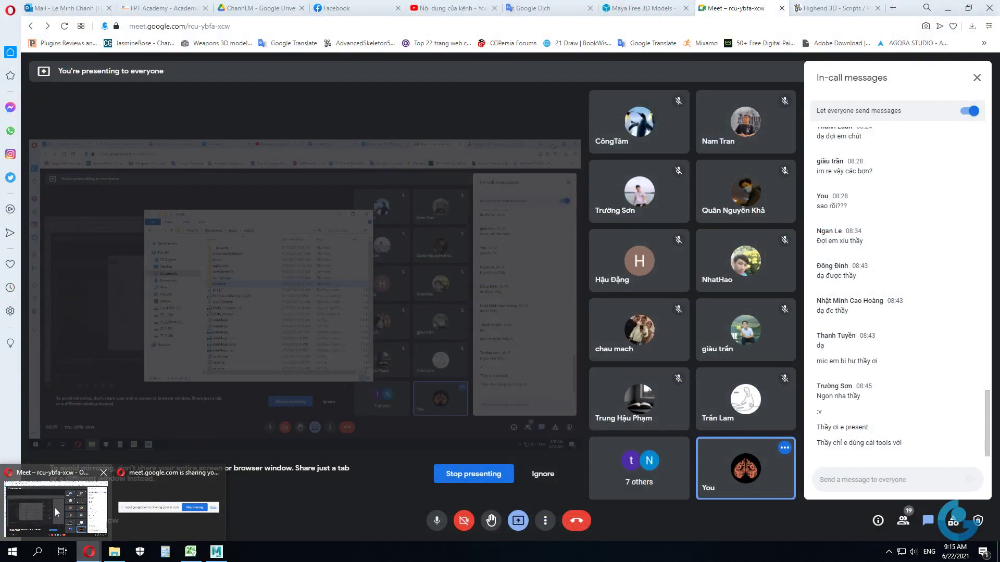
{"action": "left_click", "coordinate": [455, 10]}
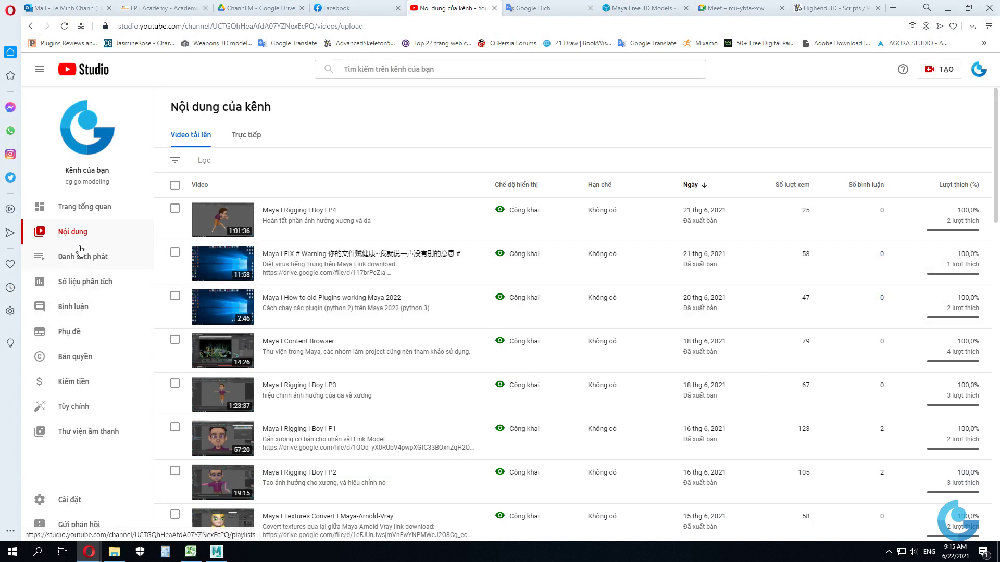
- Show the channel's playlists in YouTube Studio with more rows per page
{"action": "left_click", "coordinate": [88, 262]}
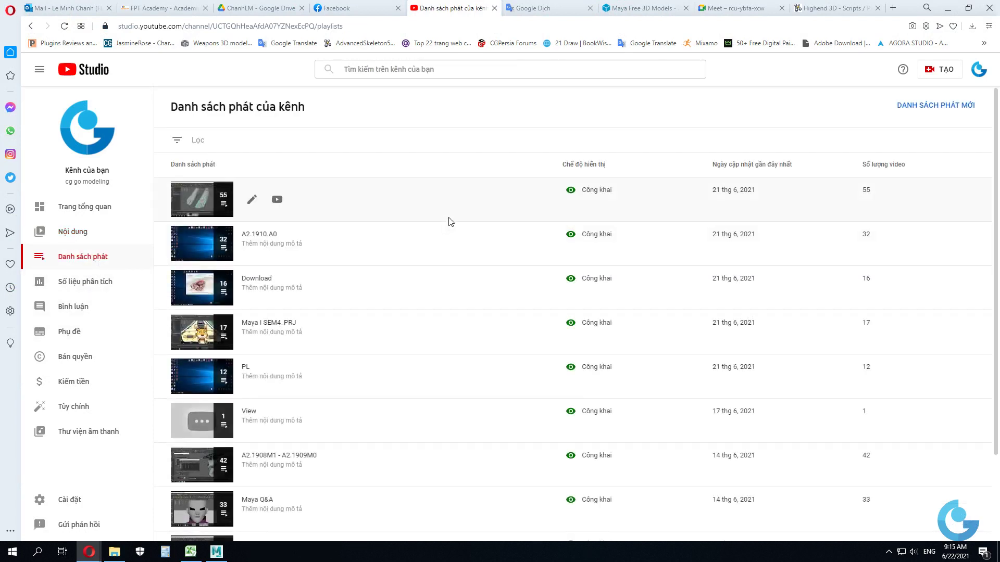
{"action": "scroll", "coordinate": [451, 222], "scroll_direction": "down", "scroll_amount": 1}
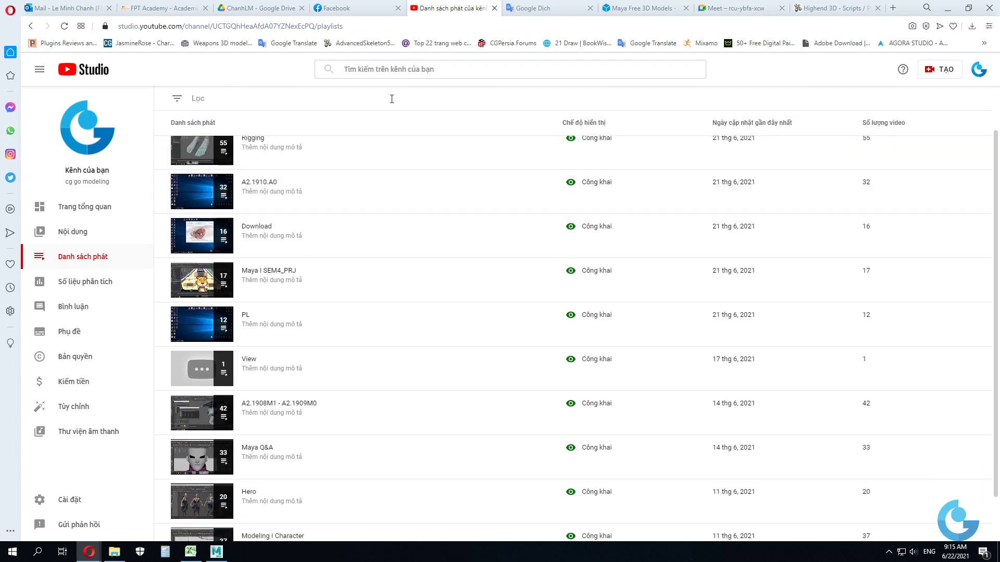
{"action": "scroll", "coordinate": [444, 390], "scroll_direction": "down", "scroll_amount": 1}
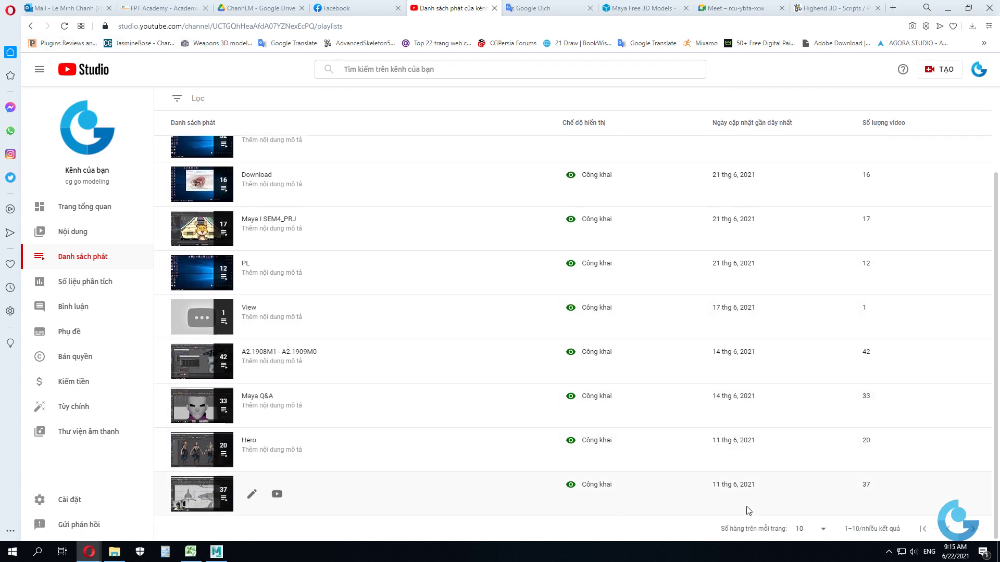
{"action": "left_click", "coordinate": [823, 531]}
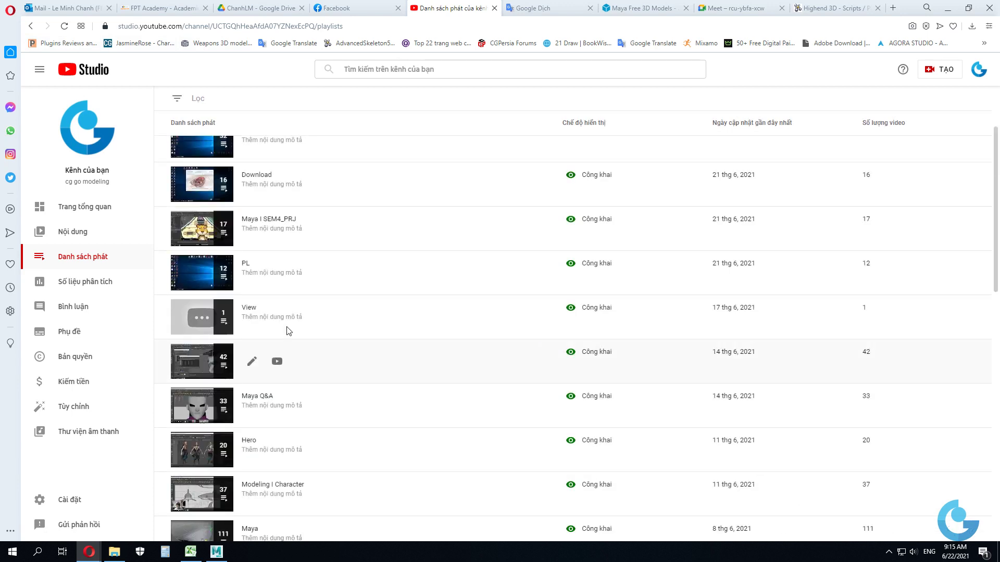
- Find the 25-video Animation playlist and open it on YouTube
{"action": "scroll", "coordinate": [373, 212], "scroll_direction": "down", "scroll_amount": 2}
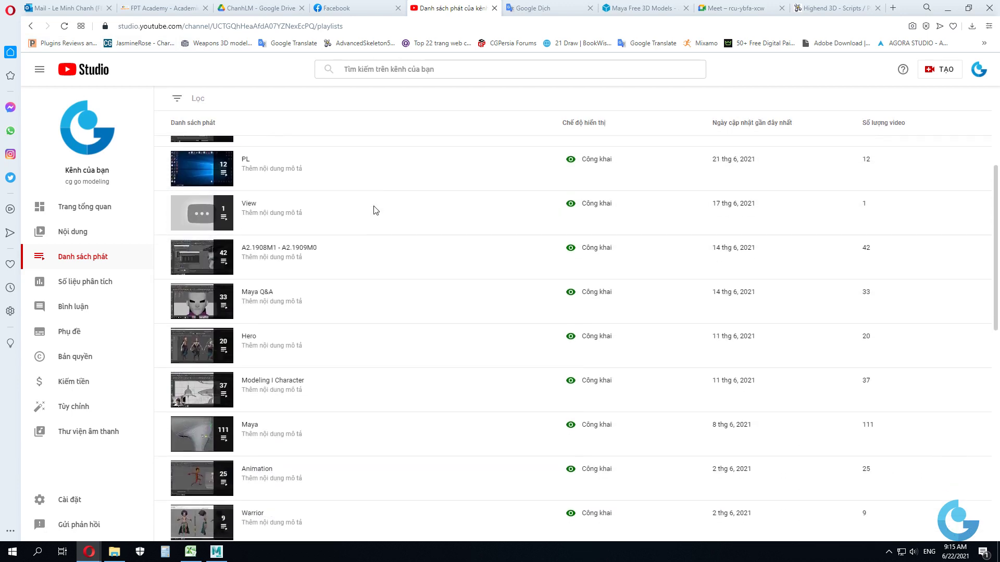
{"action": "scroll", "coordinate": [375, 210], "scroll_direction": "down", "scroll_amount": 2}
{"action": "scroll", "coordinate": [375, 210], "scroll_direction": "down", "scroll_amount": 2}
{"action": "scroll", "coordinate": [375, 210], "scroll_direction": "down", "scroll_amount": 1}
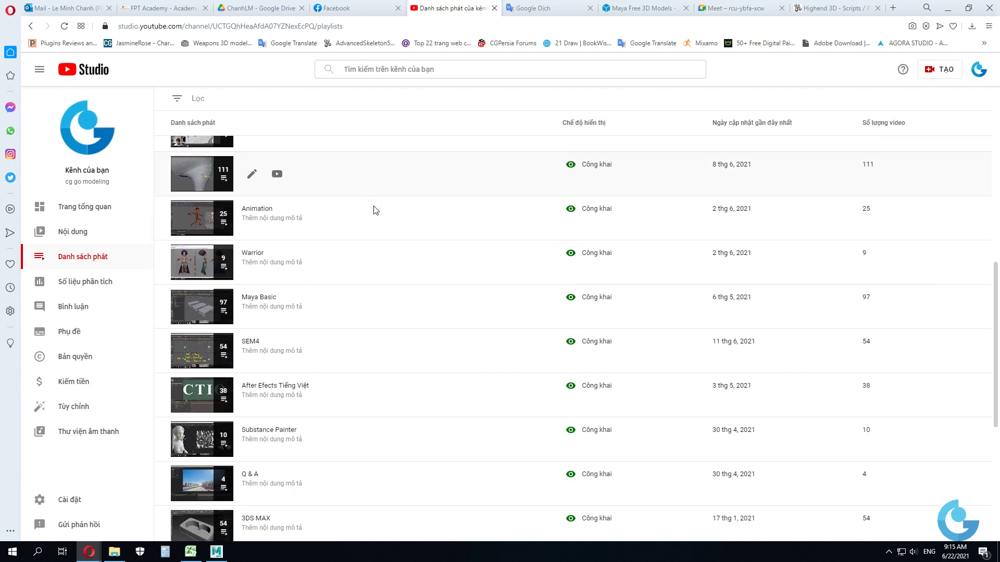
{"action": "scroll", "coordinate": [359, 299], "scroll_direction": "up", "scroll_amount": 2}
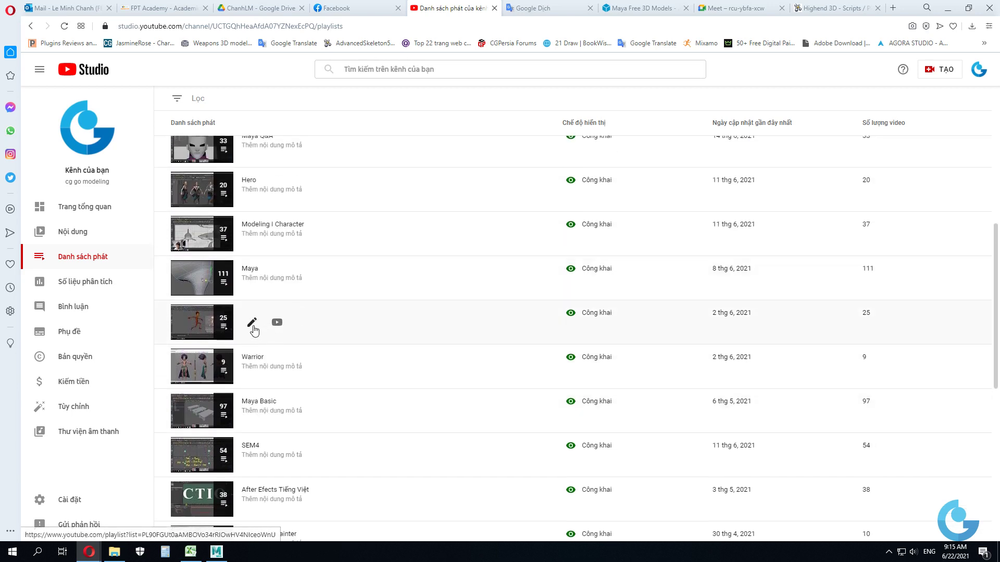
{"action": "left_click", "coordinate": [252, 326]}
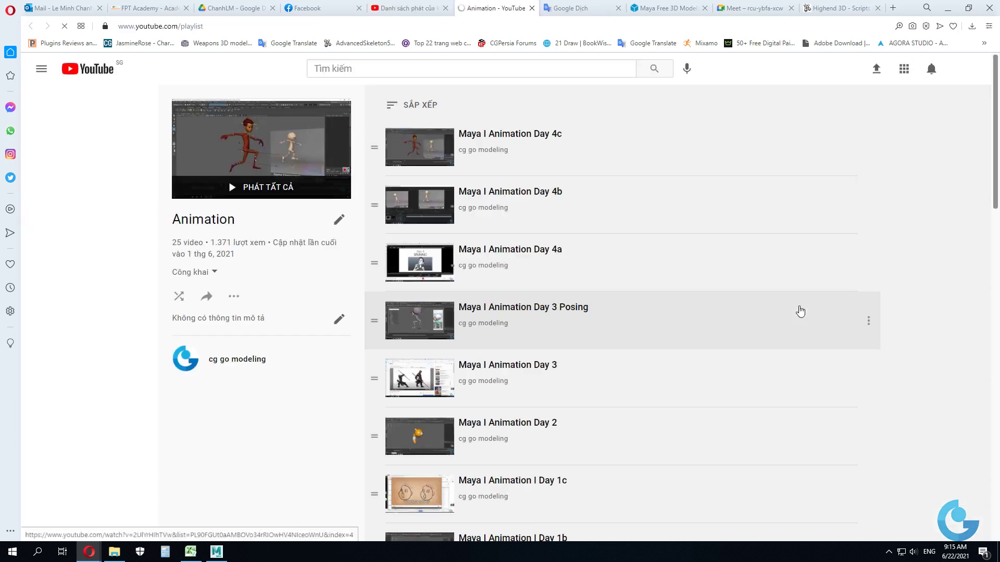
- Browse the Animation playlist and play the AnimSchoolPicker for Maya lesson
{"action": "scroll", "coordinate": [722, 273], "scroll_direction": "down", "scroll_amount": 1}
{"action": "scroll", "coordinate": [723, 275], "scroll_direction": "down", "scroll_amount": 2}
{"action": "scroll", "coordinate": [723, 275], "scroll_direction": "down", "scroll_amount": 2}
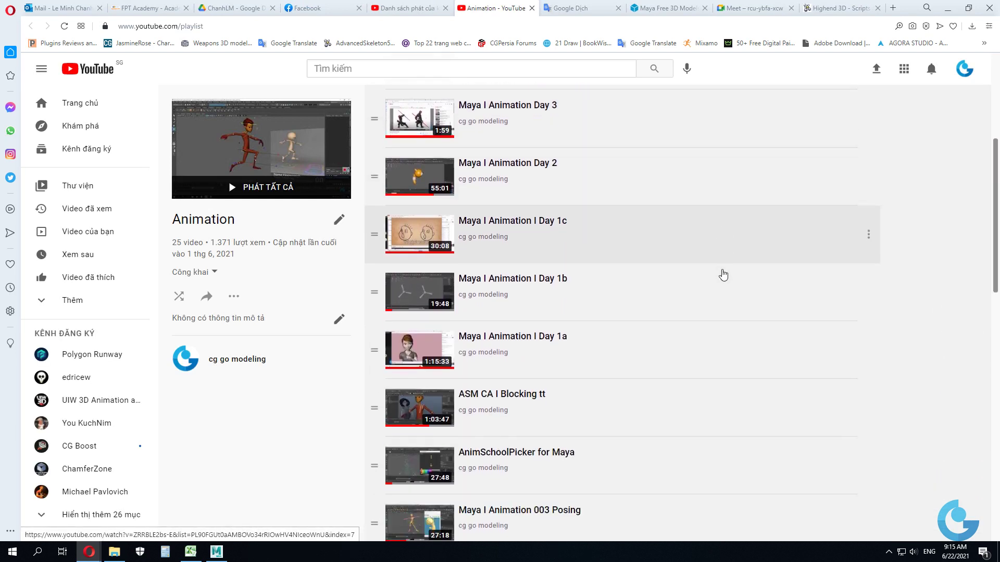
{"action": "scroll", "coordinate": [723, 275], "scroll_direction": "down", "scroll_amount": 2}
{"action": "scroll", "coordinate": [723, 274], "scroll_direction": "down", "scroll_amount": 1}
{"action": "scroll", "coordinate": [723, 275], "scroll_direction": "down", "scroll_amount": 2}
{"action": "scroll", "coordinate": [723, 275], "scroll_direction": "down", "scroll_amount": 1}
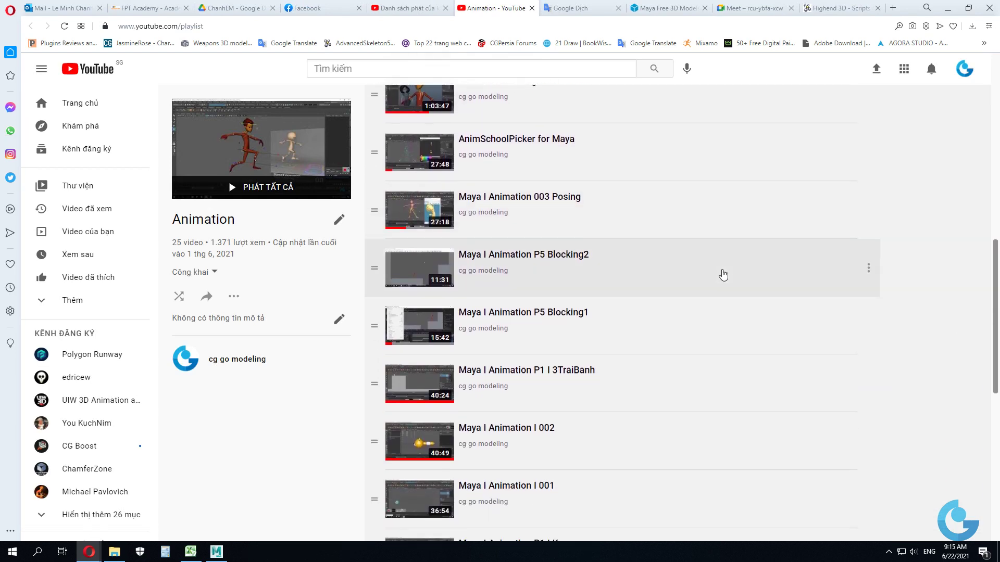
{"action": "scroll", "coordinate": [723, 274], "scroll_direction": "down", "scroll_amount": 1}
{"action": "scroll", "coordinate": [723, 274], "scroll_direction": "down", "scroll_amount": 1}
{"action": "scroll", "coordinate": [723, 274], "scroll_direction": "down", "scroll_amount": 2}
{"action": "scroll", "coordinate": [723, 275], "scroll_direction": "down", "scroll_amount": 1}
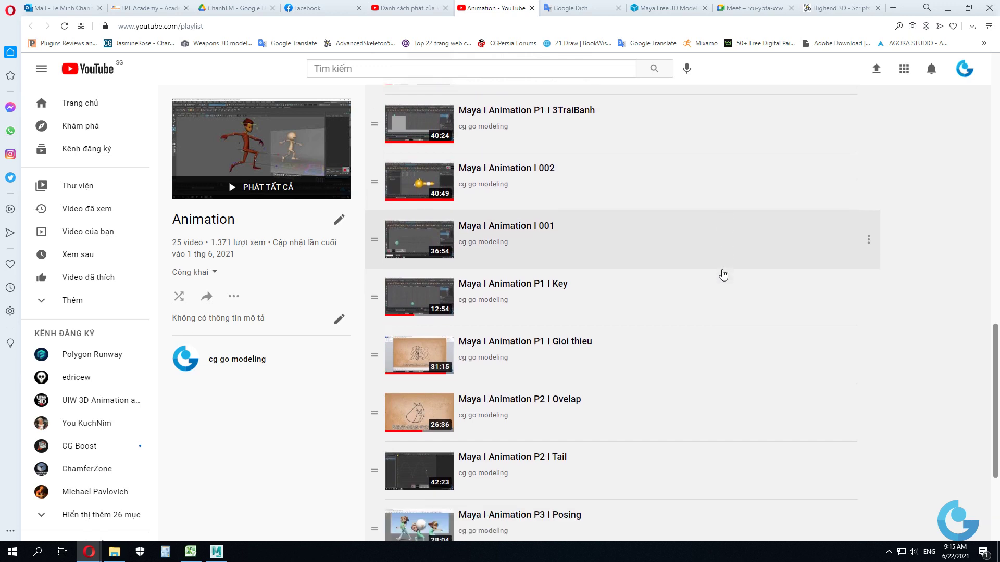
{"action": "scroll", "coordinate": [722, 274], "scroll_direction": "down", "scroll_amount": 3}
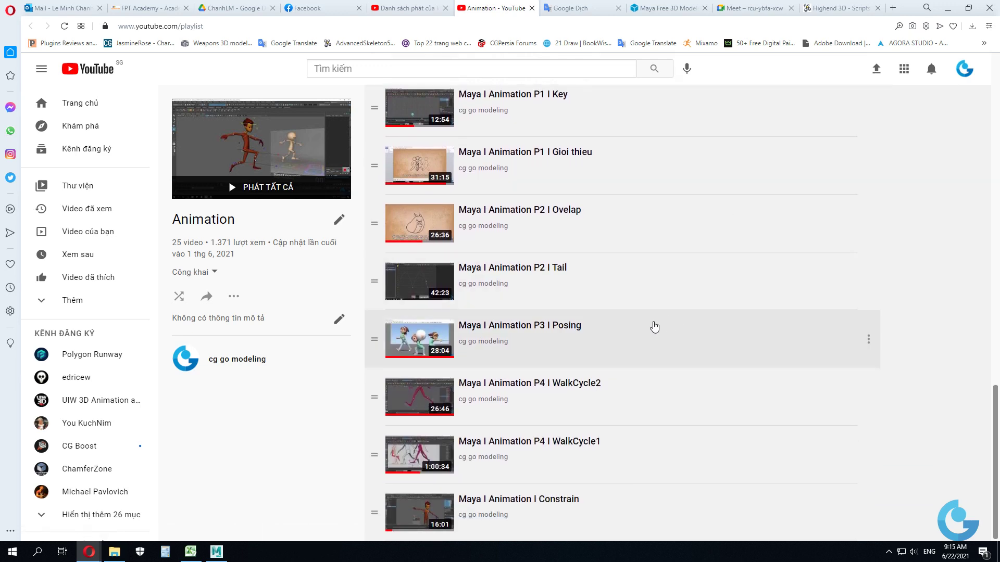
{"action": "scroll", "coordinate": [642, 347], "scroll_direction": "up", "scroll_amount": 1}
{"action": "scroll", "coordinate": [643, 341], "scroll_direction": "down", "scroll_amount": 1}
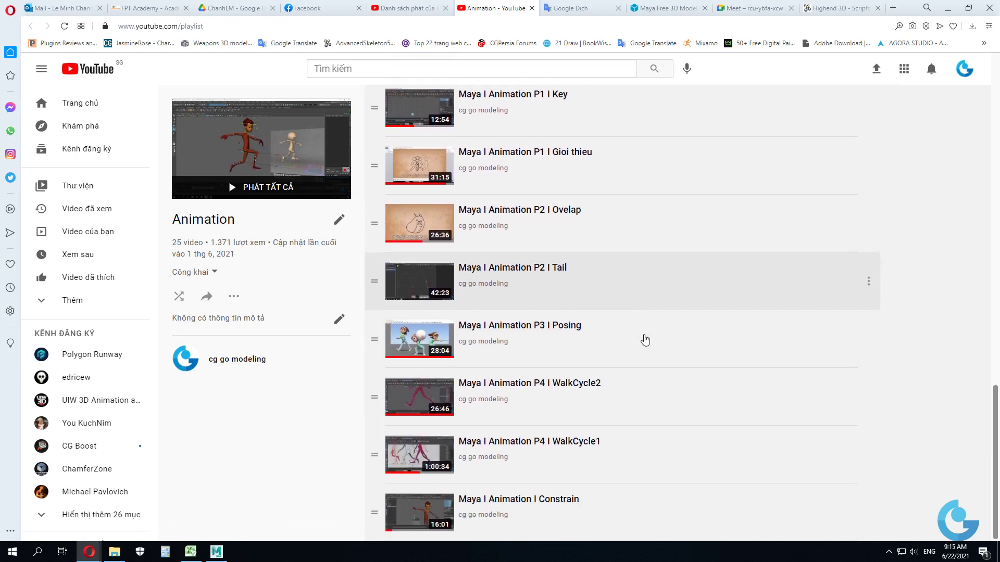
{"action": "scroll", "coordinate": [645, 340], "scroll_direction": "up", "scroll_amount": 1}
{"action": "scroll", "coordinate": [740, 340], "scroll_direction": "up", "scroll_amount": 1}
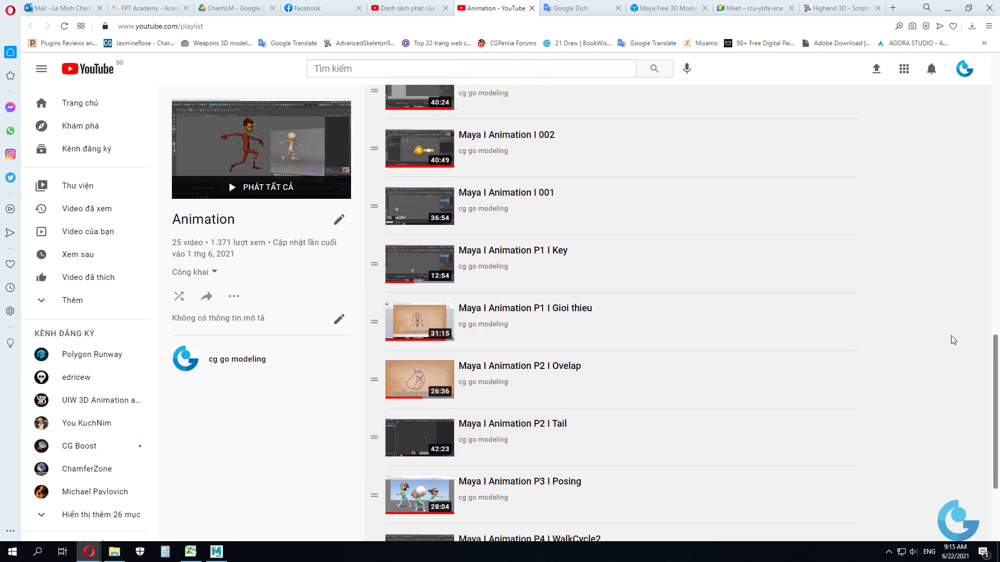
{"action": "scroll", "coordinate": [953, 340], "scroll_direction": "up", "scroll_amount": 2}
{"action": "scroll", "coordinate": [951, 335], "scroll_direction": "up", "scroll_amount": 2}
{"action": "scroll", "coordinate": [880, 332], "scroll_direction": "up", "scroll_amount": 2}
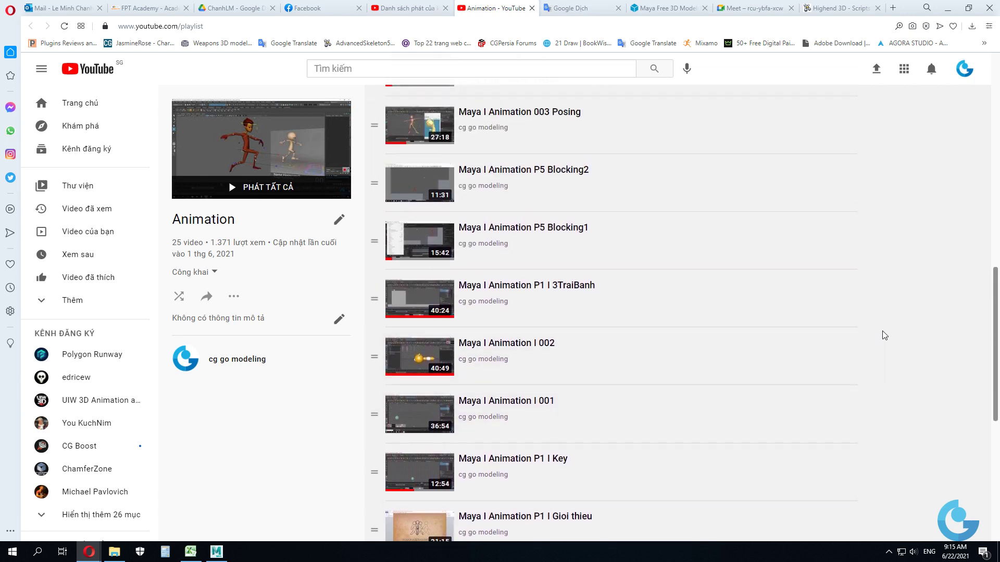
{"action": "scroll", "coordinate": [884, 329], "scroll_direction": "up", "scroll_amount": 3}
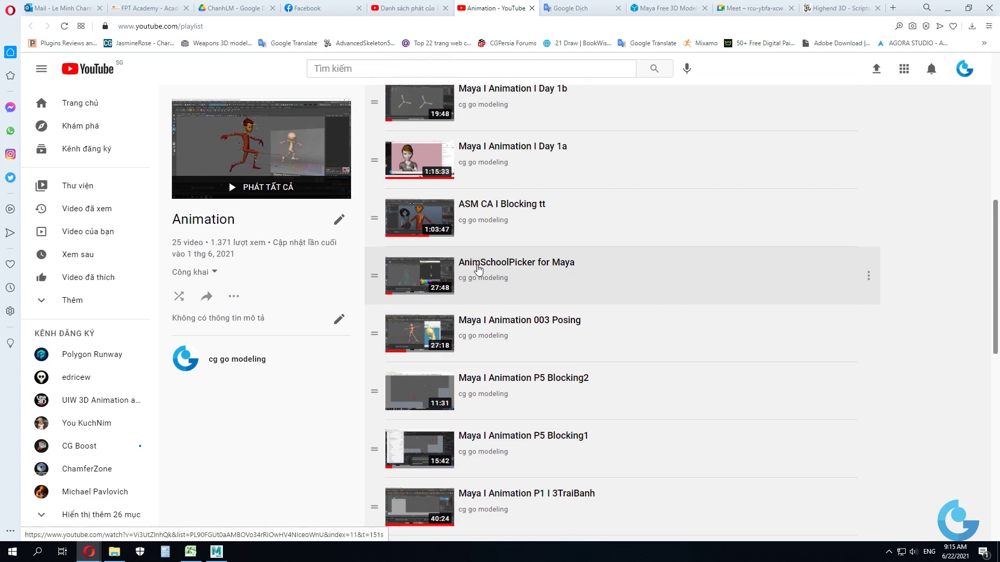
{"action": "left_click", "coordinate": [435, 273]}
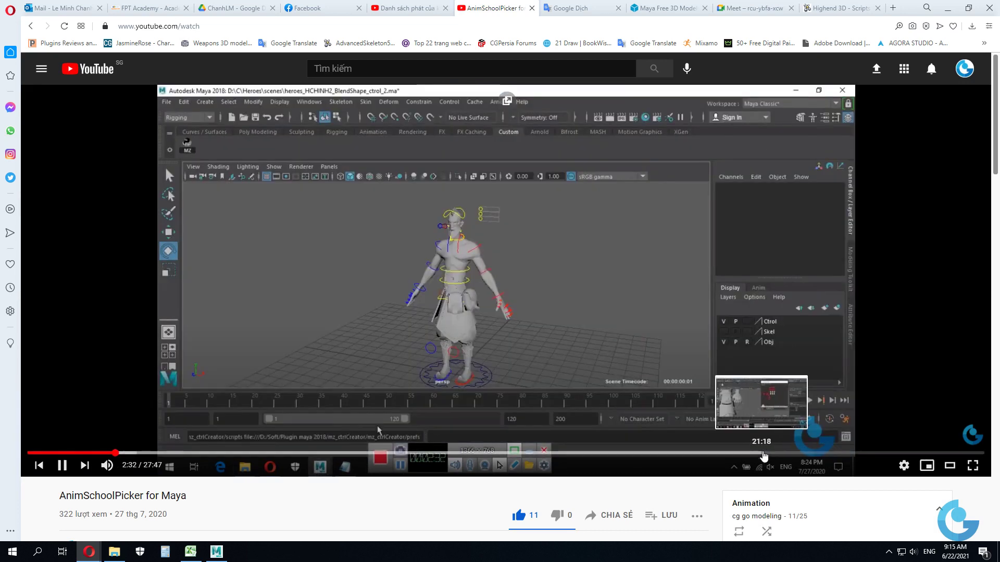
- Skip the AnimSchoolPicker video from about 21:18 and 23:32 to 25:45
{"action": "left_click", "coordinate": [764, 457]}
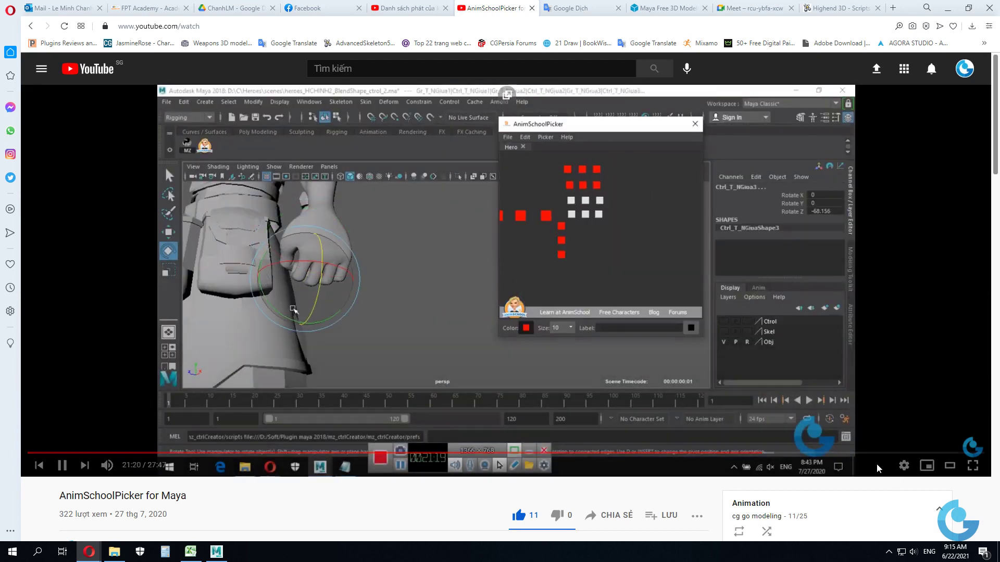
{"action": "left_click", "coordinate": [838, 453]}
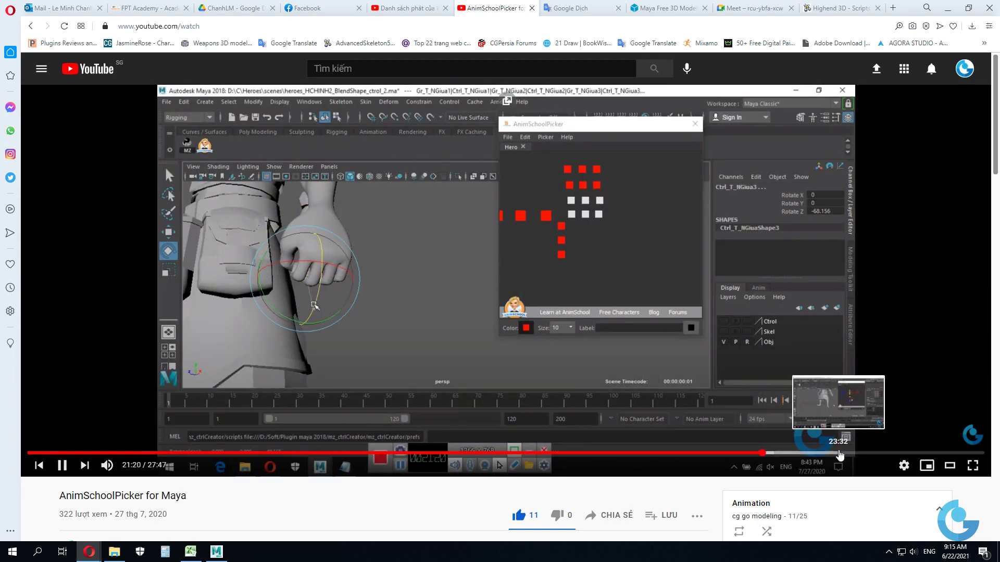
{"action": "left_click", "coordinate": [915, 453]}
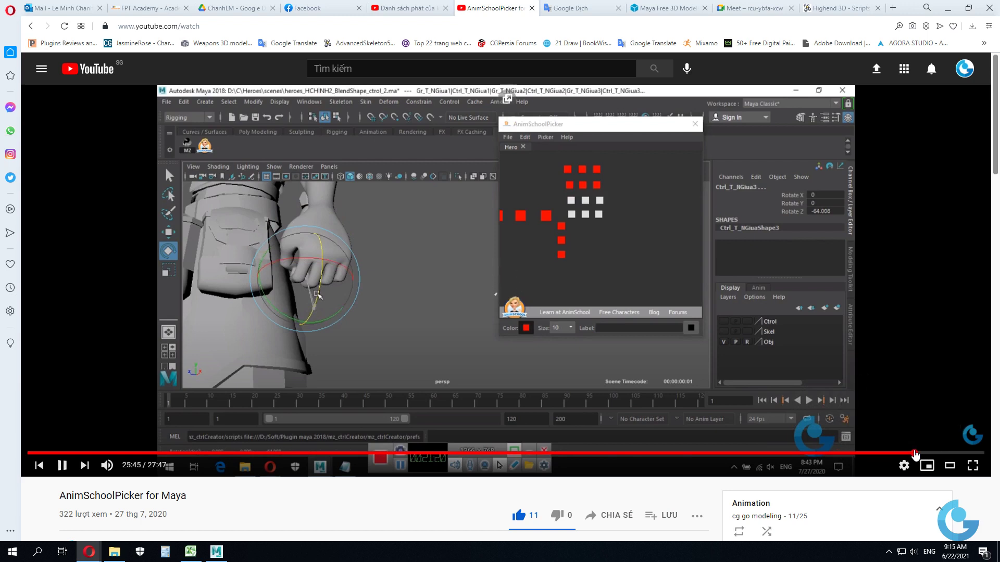